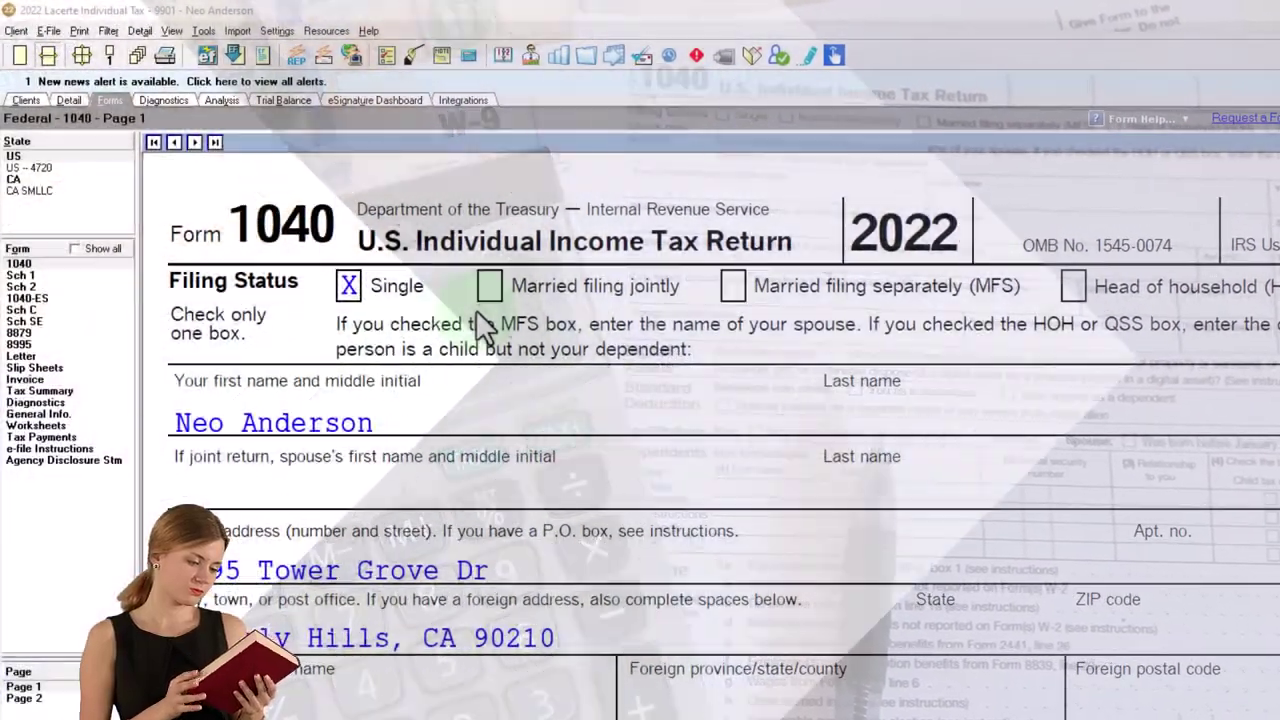
Step: Review Form 1040 page 1 from the filing status down to the taxable income on line 15
scroll(477, 313, down, 5)
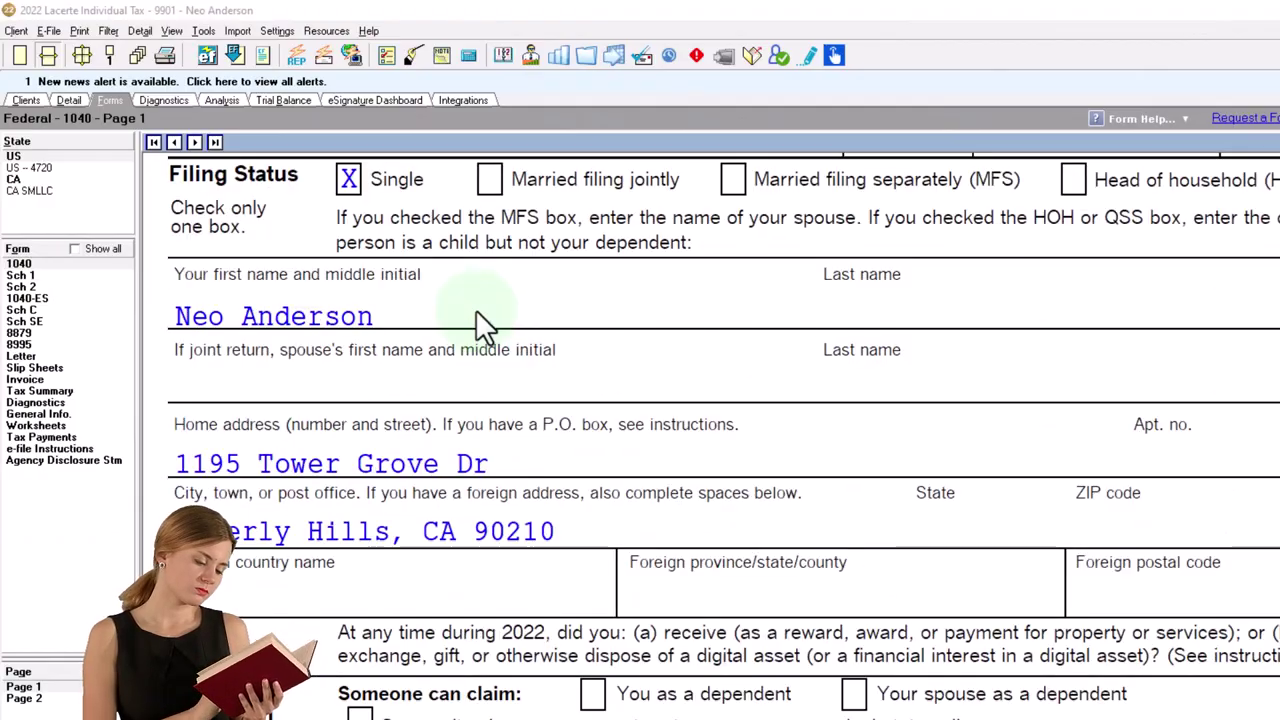
scroll(449, 306, down, 5)
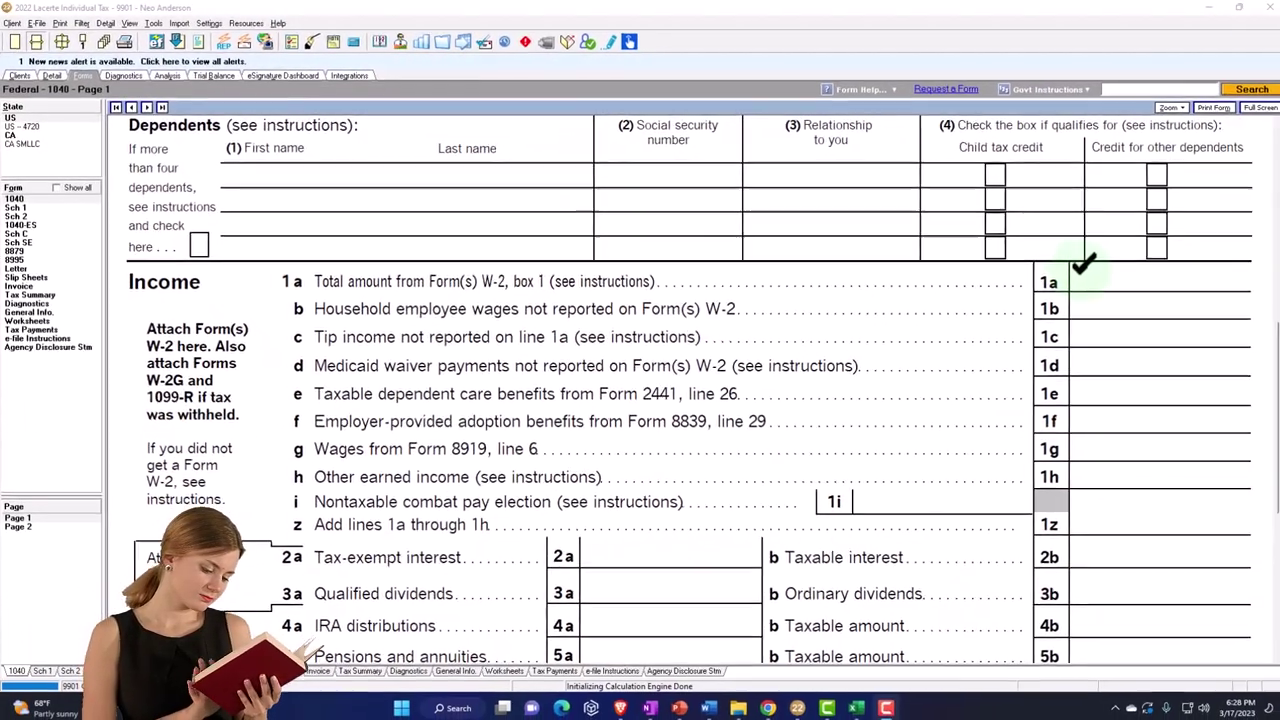
scroll(1080, 263, down, 5)
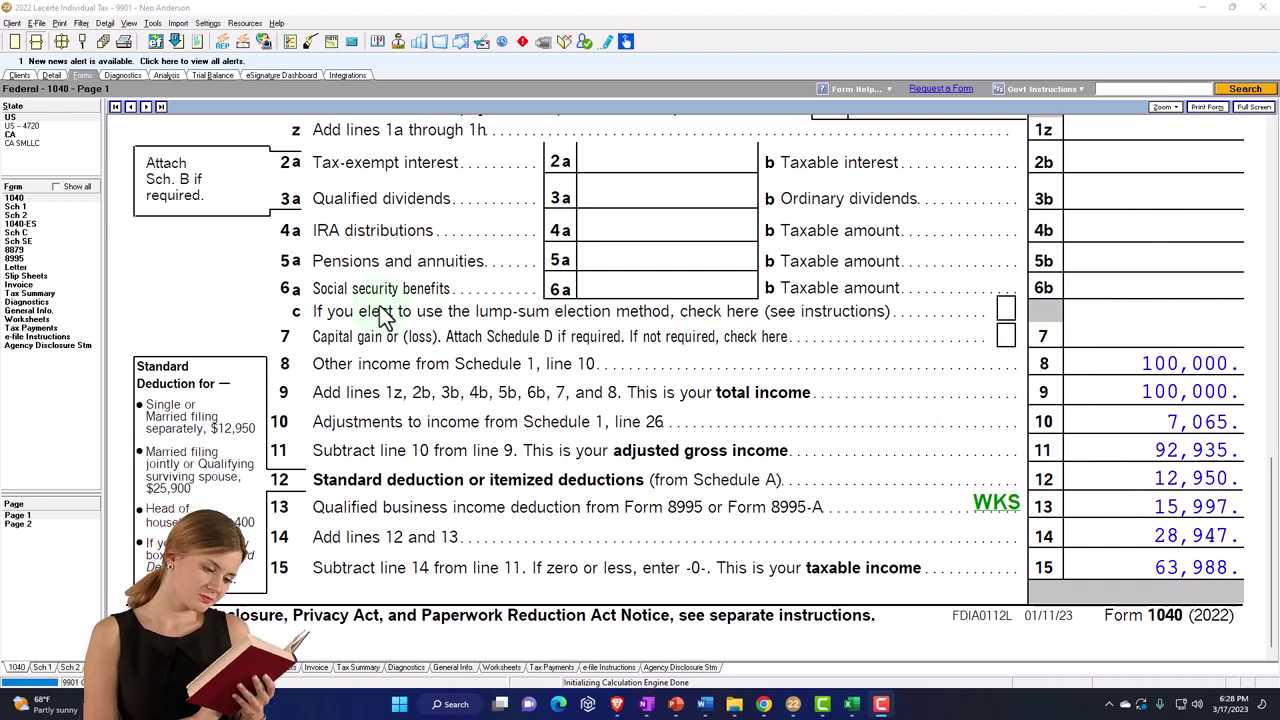
Step: Open Schedule C and review its gross receipts, other expenses and net profit down to line 31
click(37, 233)
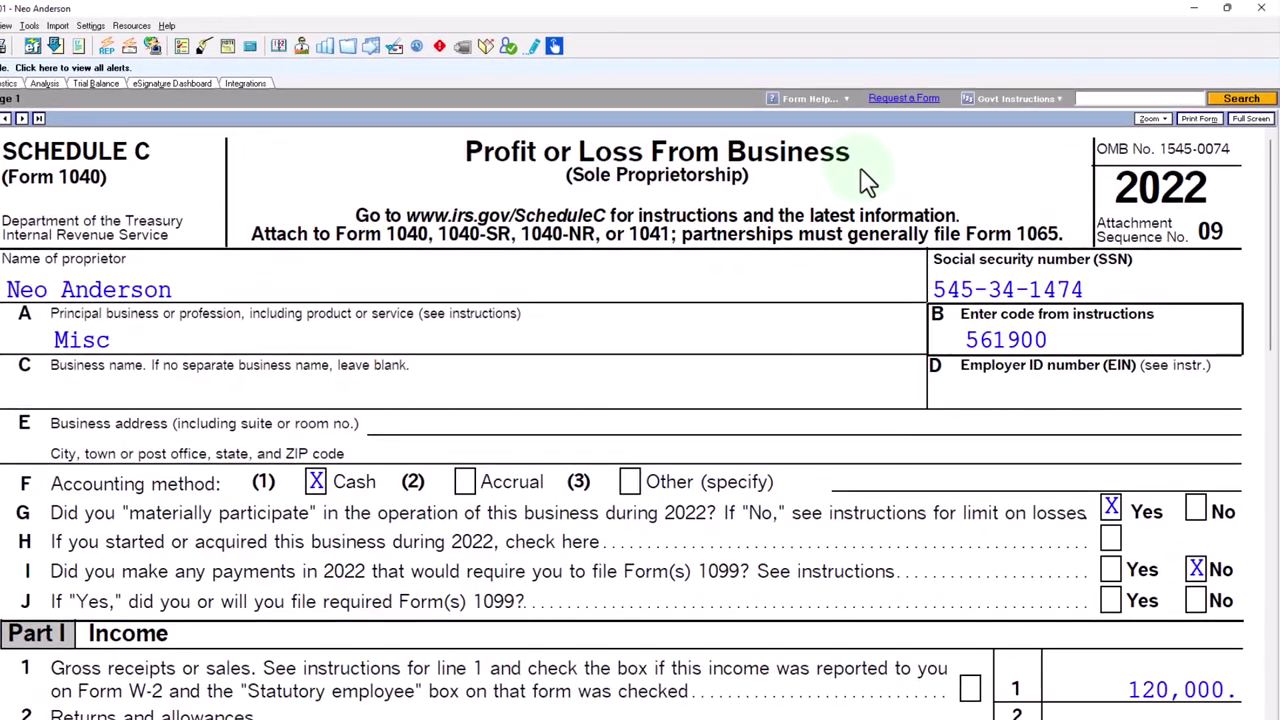
scroll(960, 215, down, 3)
scroll(512, 628, down, 2)
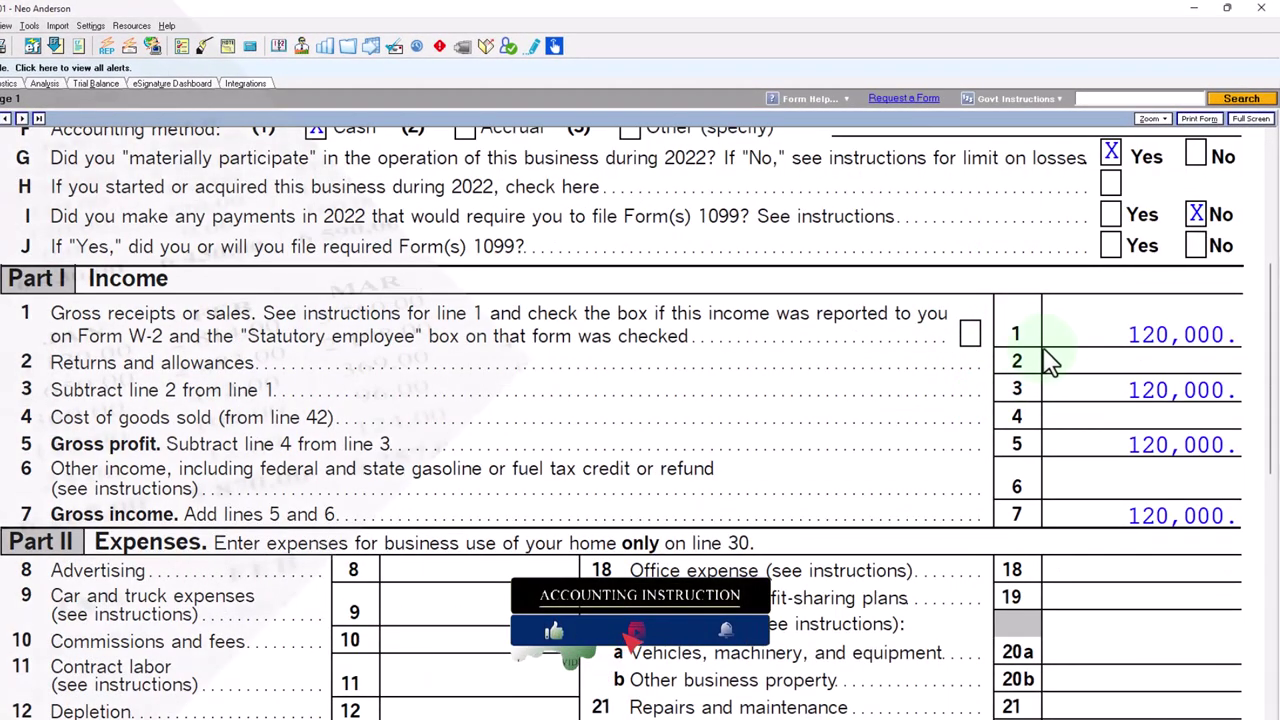
scroll(1047, 360, down, 3)
scroll(640, 400, down, 1)
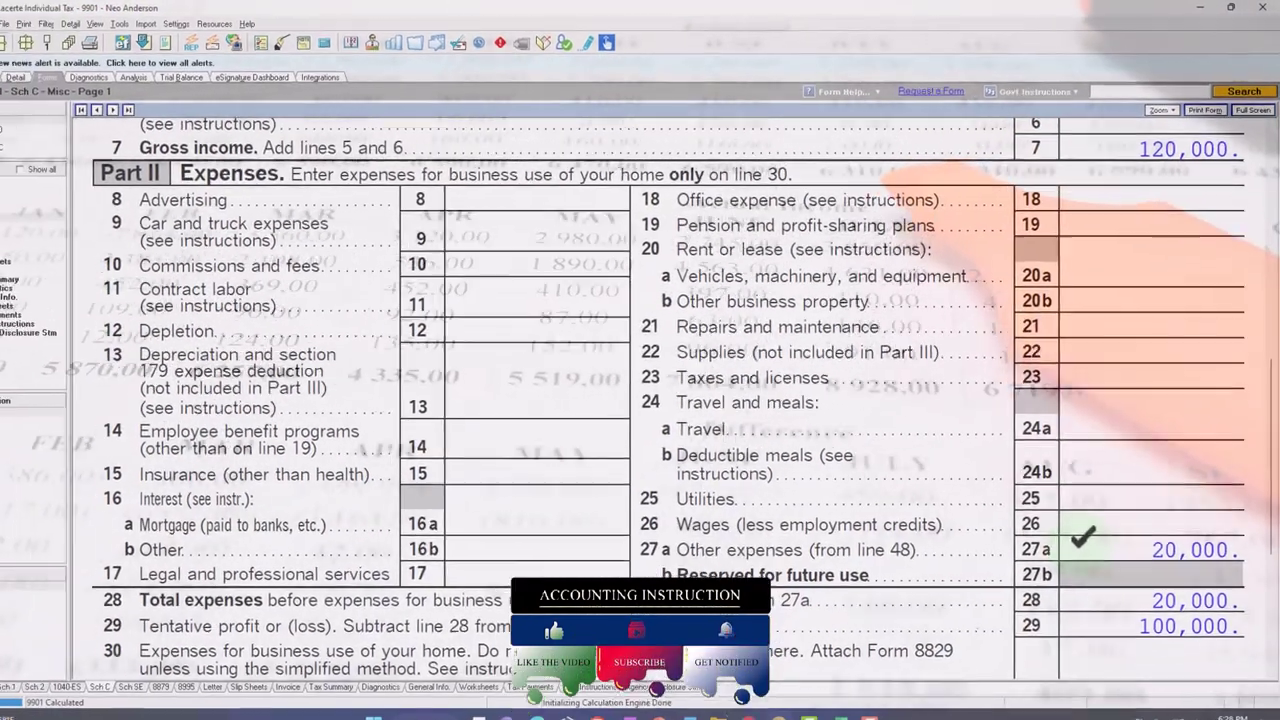
scroll(640, 400, down, 1)
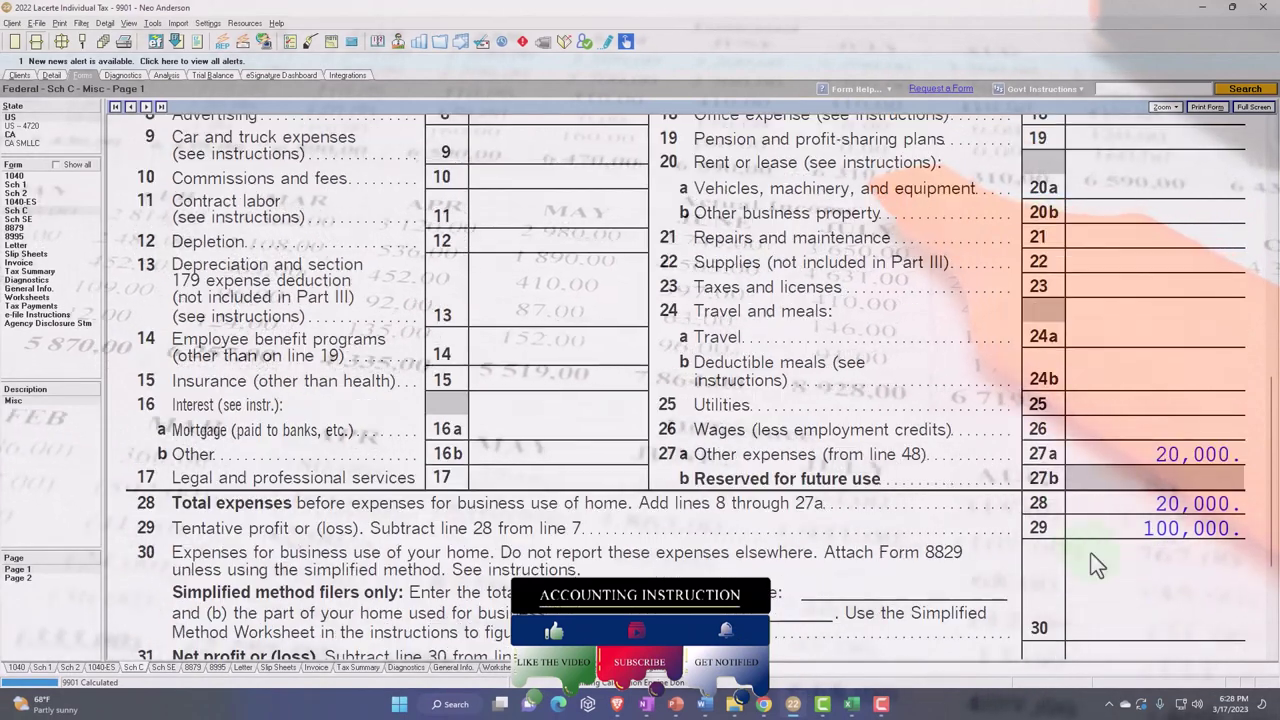
scroll(640, 400, down, 2)
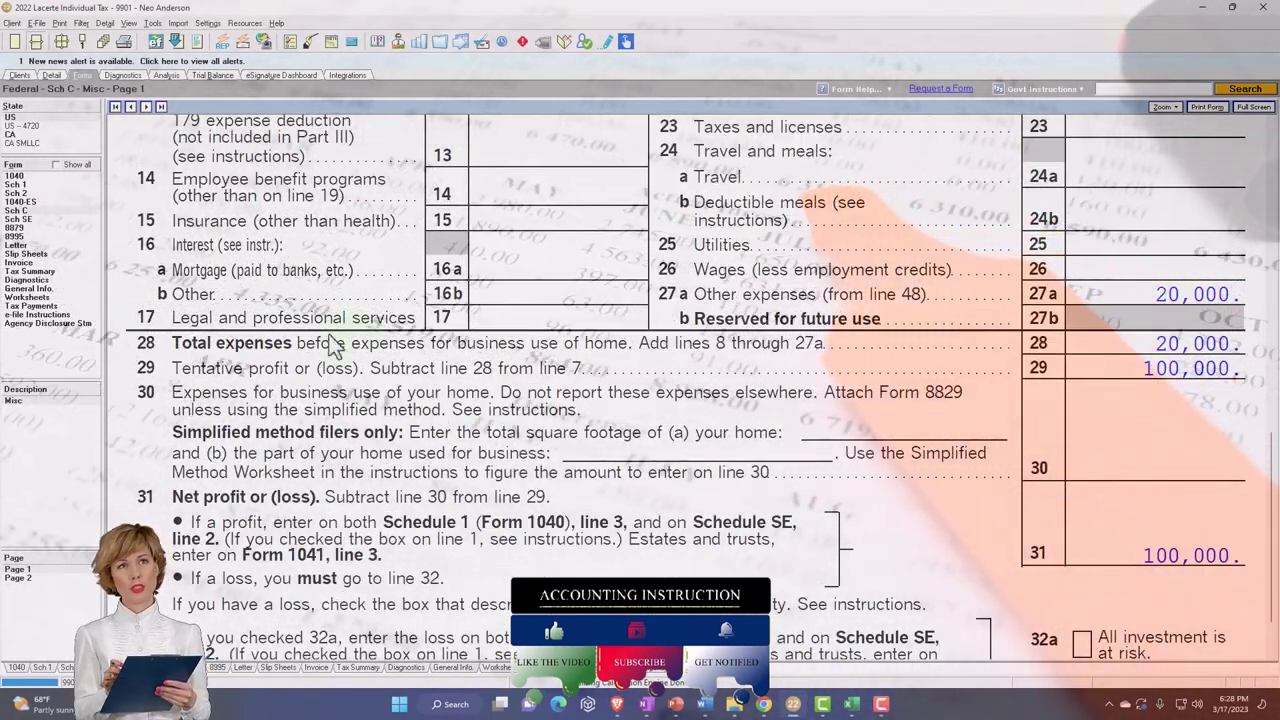
Step: Open Schedule 1 and review the business income on line 3 and the remaining additional income lines
click(16, 184)
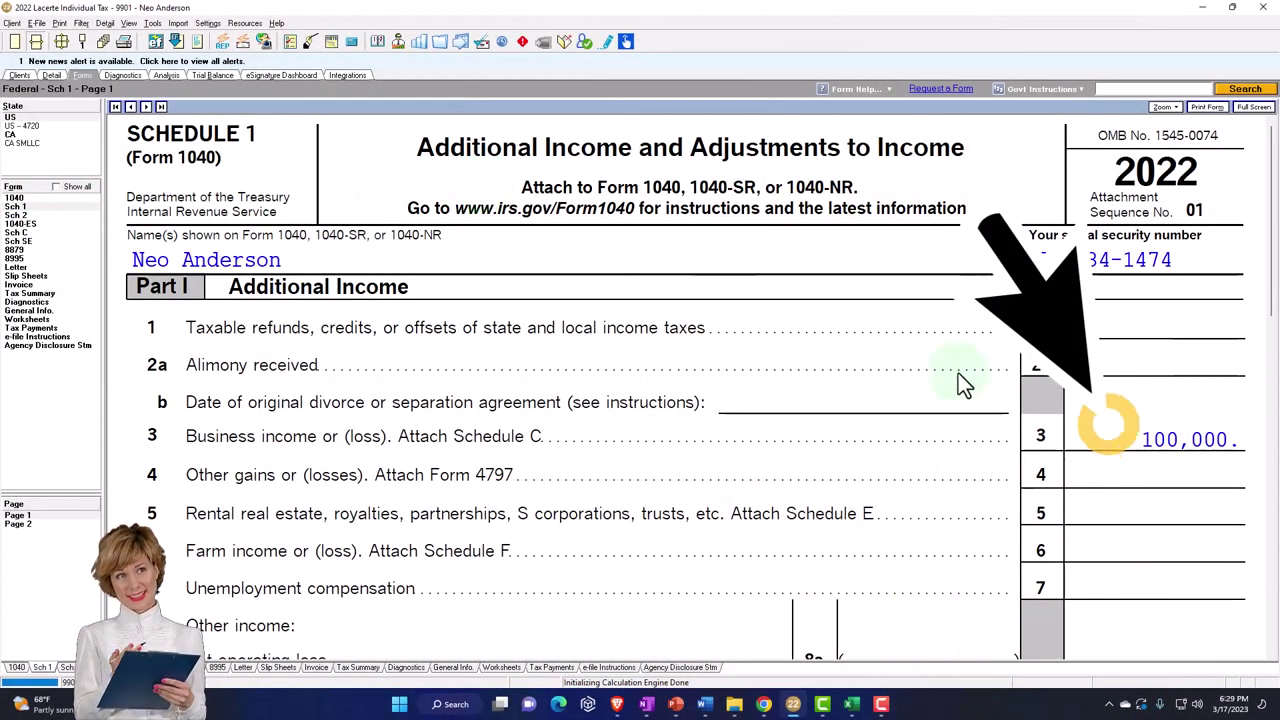
scroll(1100, 440, down, 15)
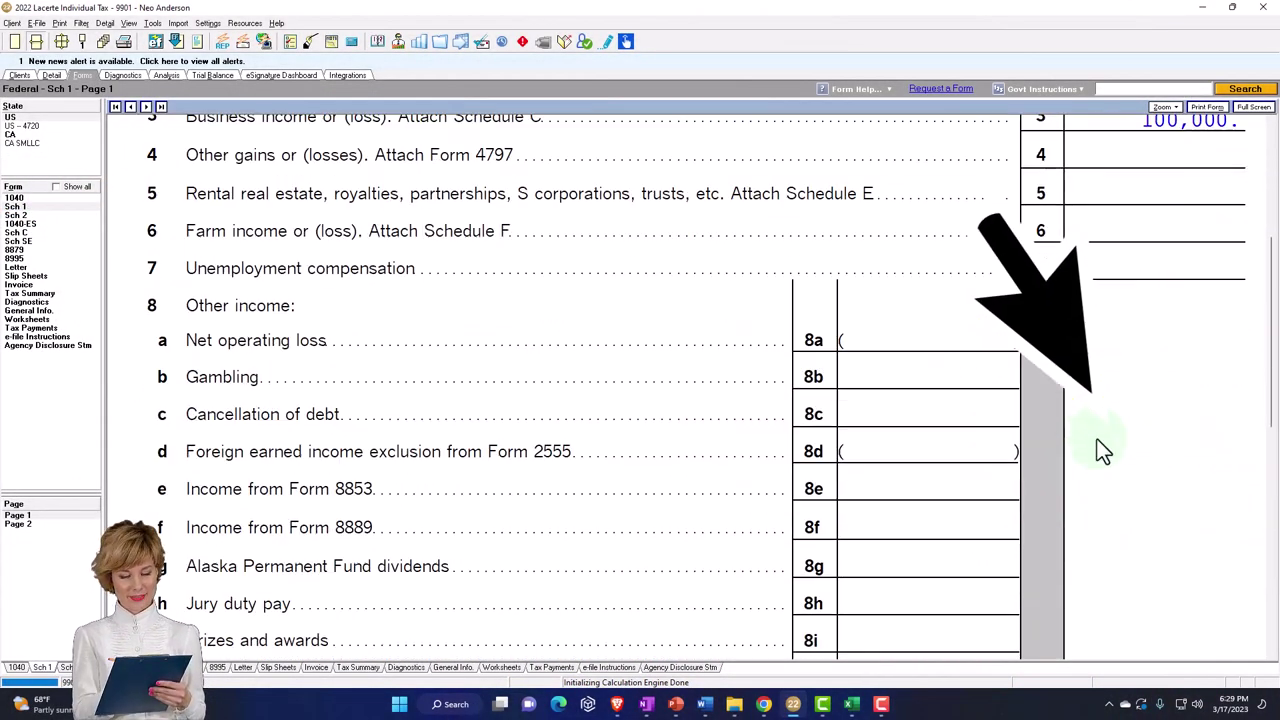
scroll(1097, 440, down, 1)
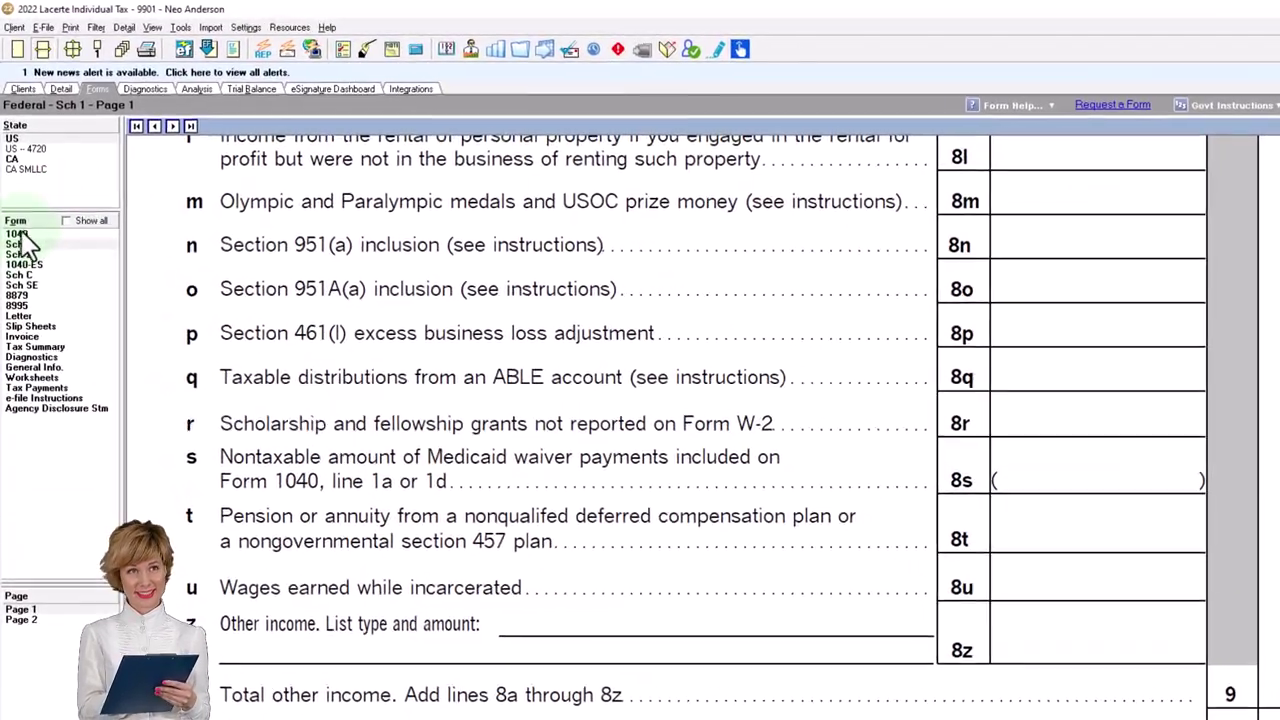
Step: Return to Form 1040 page 1 and examine the Schedule 1 income on line 8 and the lines below it
click(17, 234)
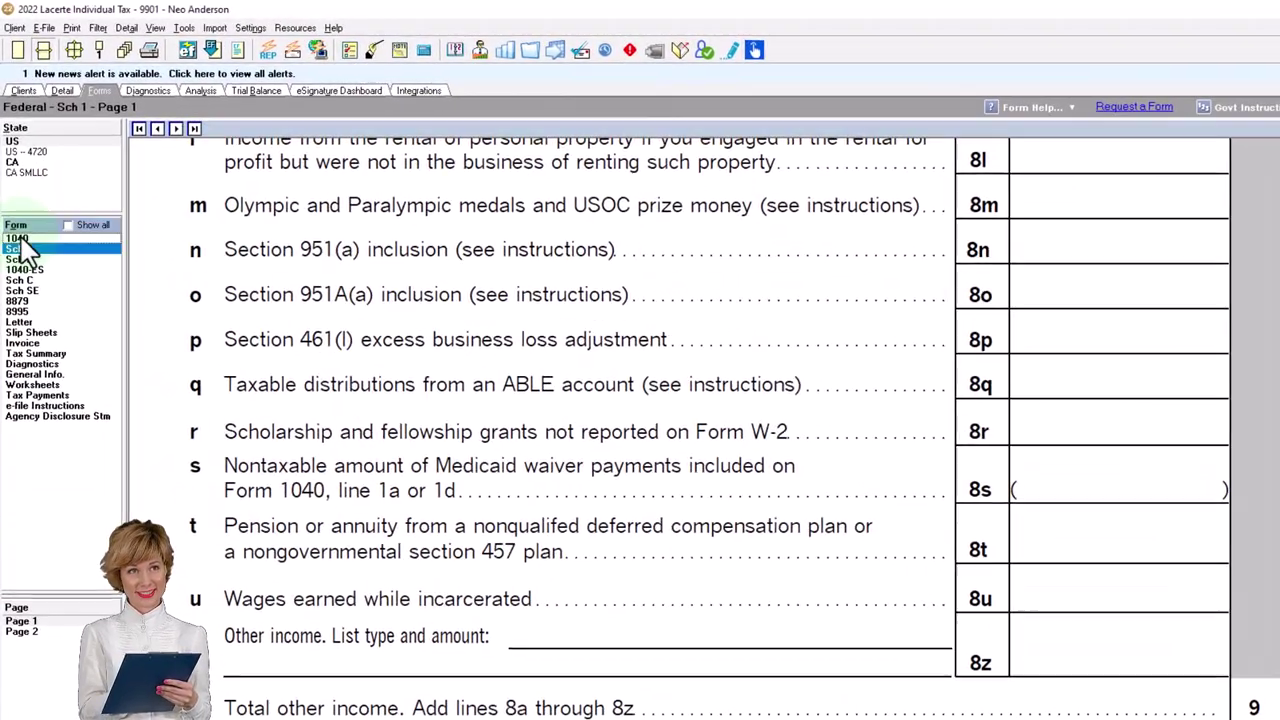
scroll(1030, 420, down, 5)
scroll(1038, 432, down, 4)
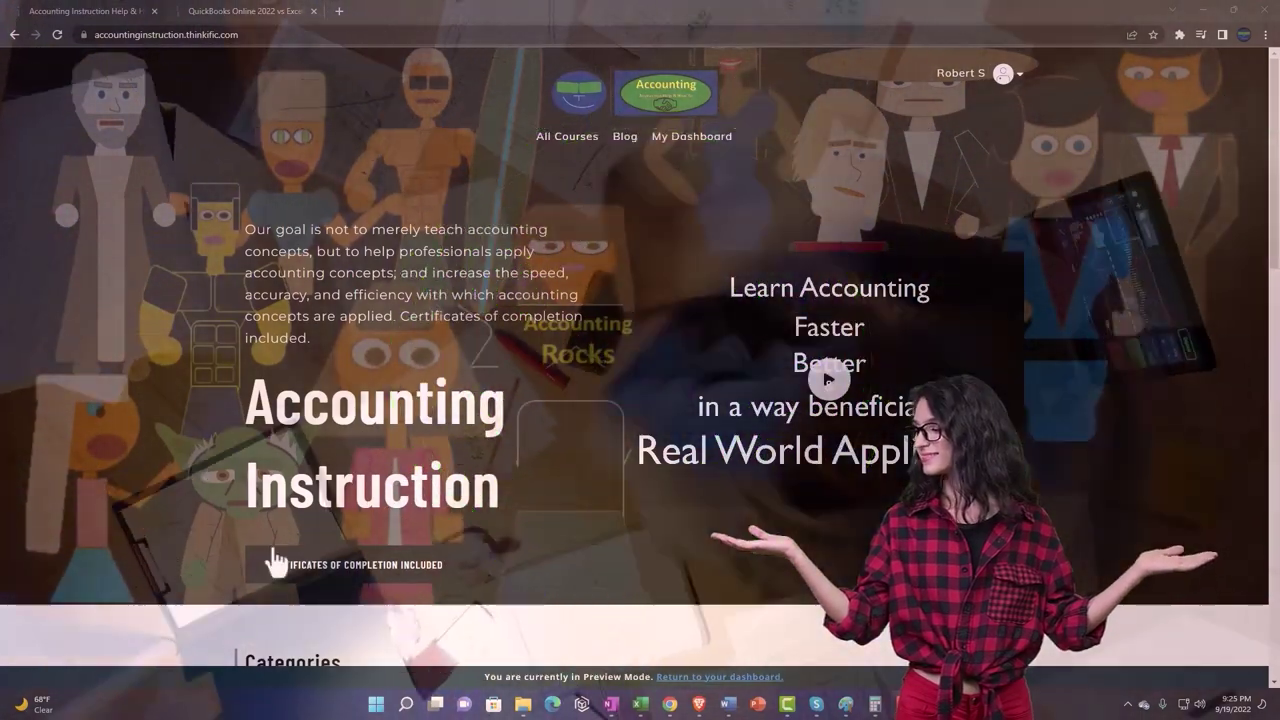
Step: In the browser, browse the Accounting Instruction course categories and toggle the OneNote - Getting Started 2022 section of the QuickBooks Online course
scroll(177, 550, down, 6)
scroll(176, 545, down, 1)
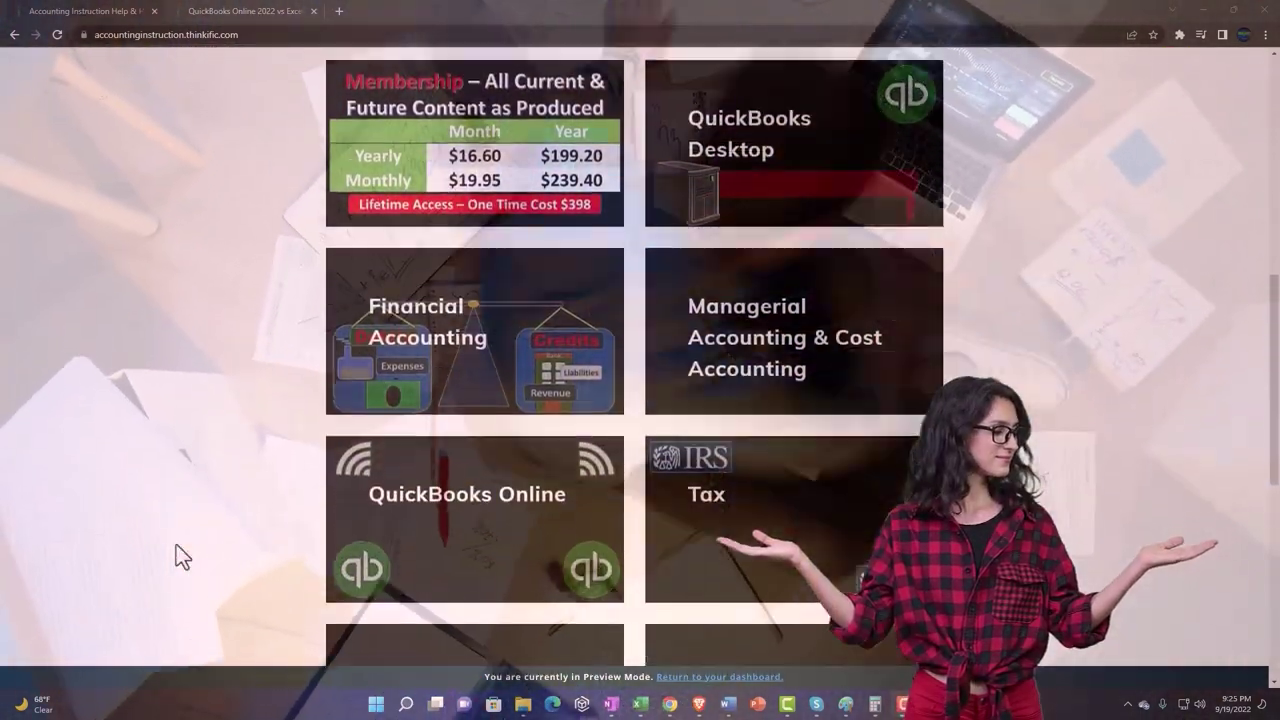
scroll(176, 545, down, 3)
scroll(176, 546, down, 3)
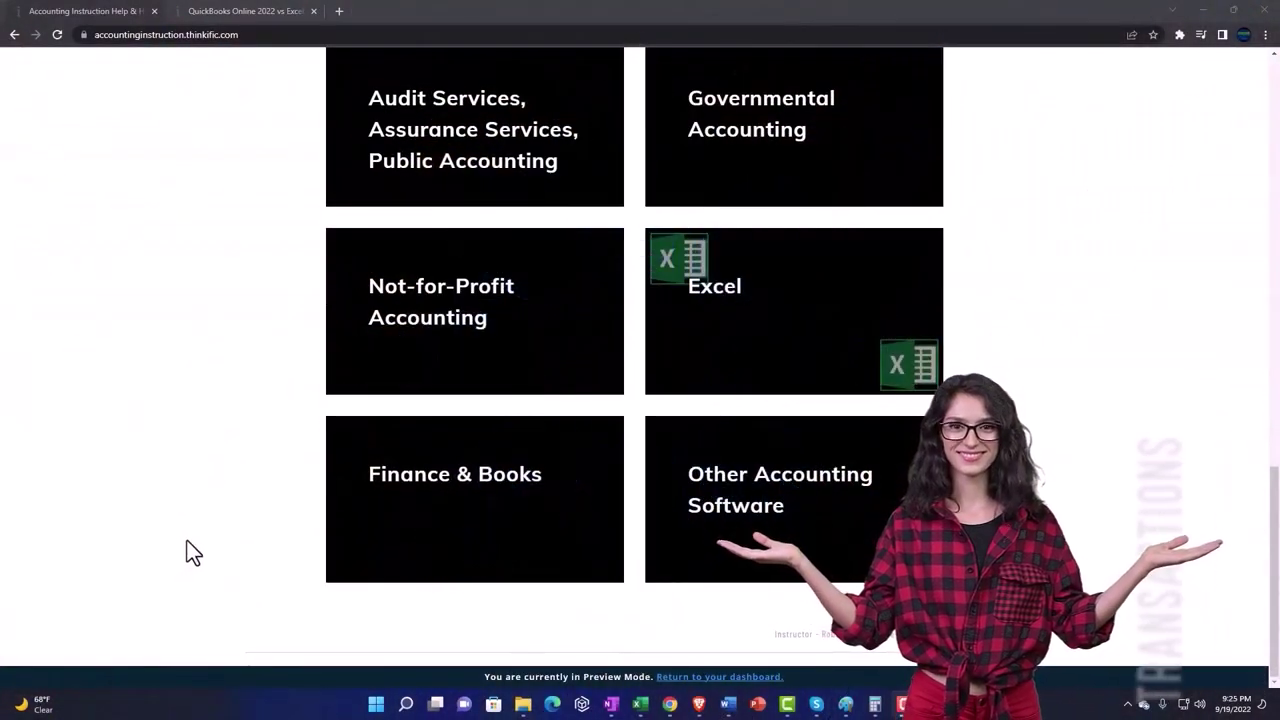
click(229, 11)
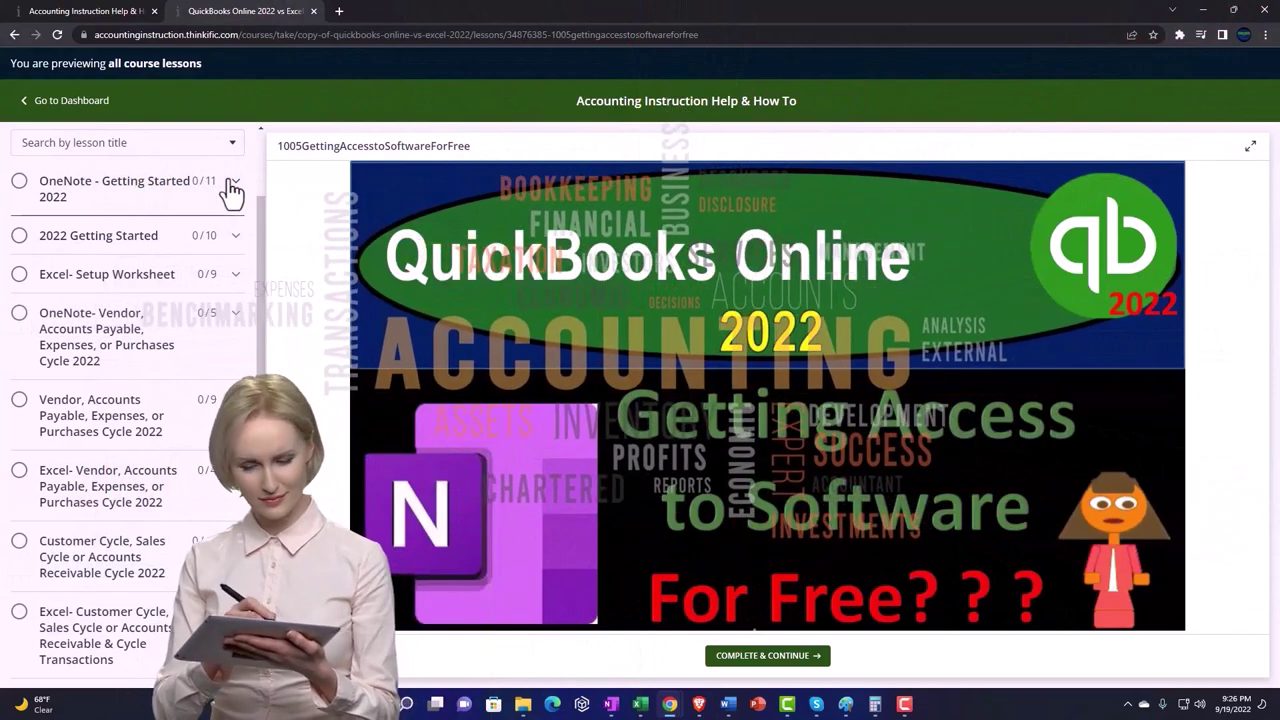
click(232, 190)
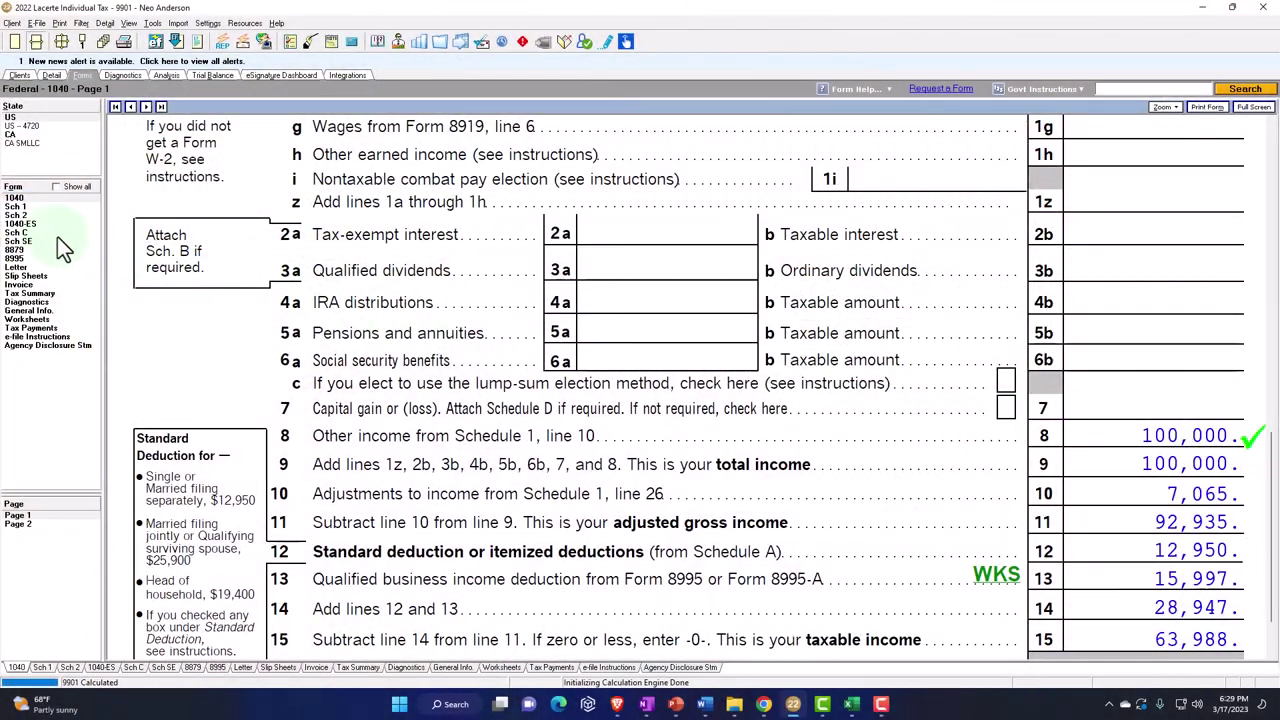
Step: Reopen Schedule C in the Lacerte tax return and check the net profit on line 31
click(34, 235)
scroll(646, 427, down, 5)
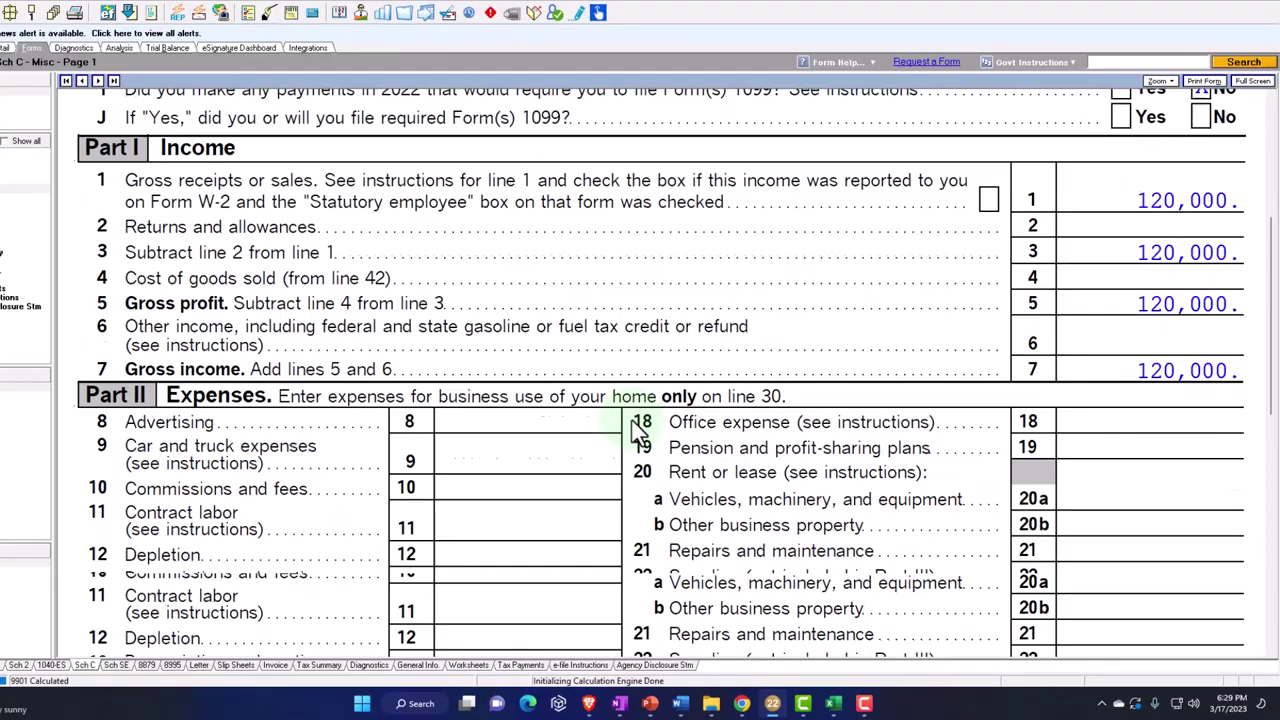
scroll(640, 430, down, 5)
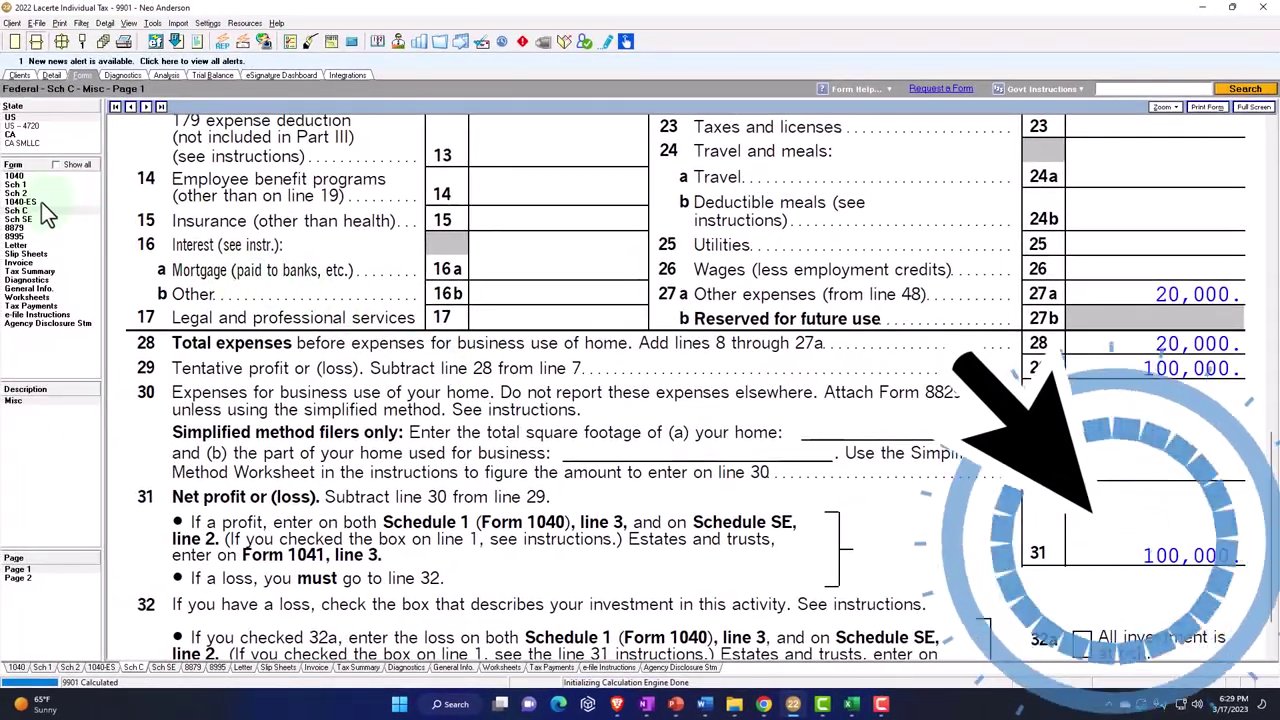
Step: Open Schedule SE and review the self-employment tax calculation down to the one-half deduction on line 13
click(41, 202)
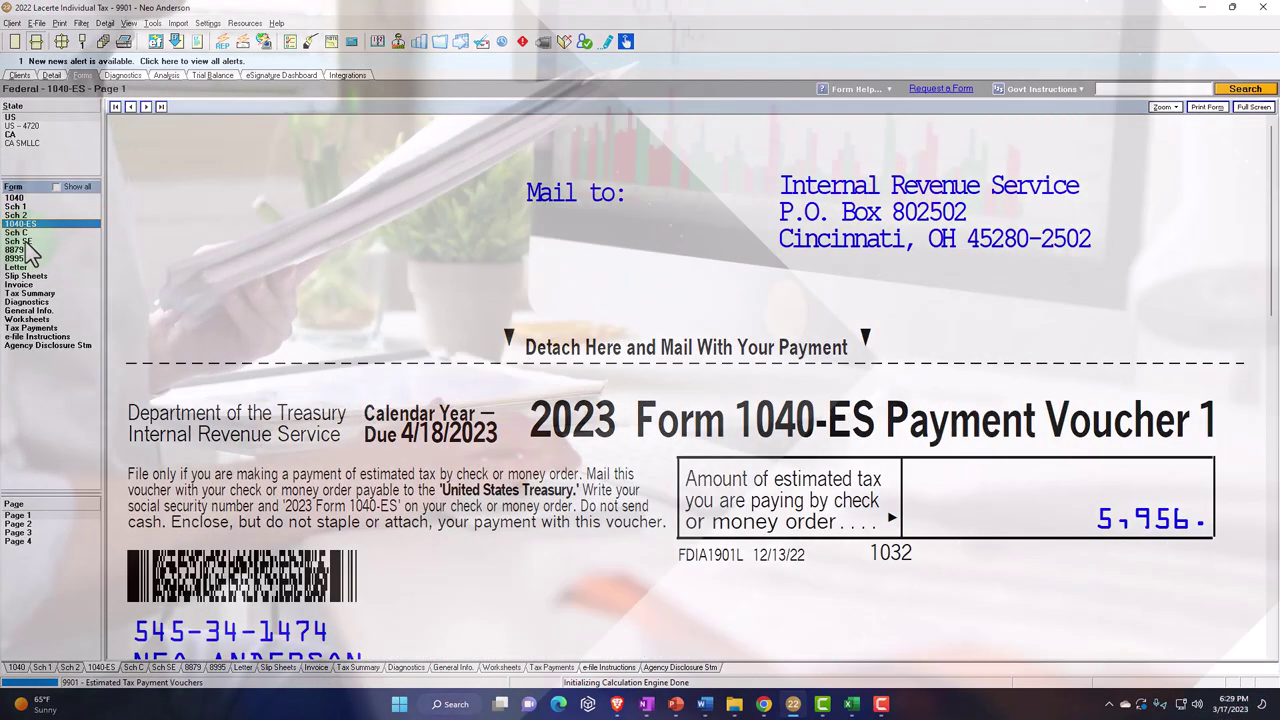
click(29, 243)
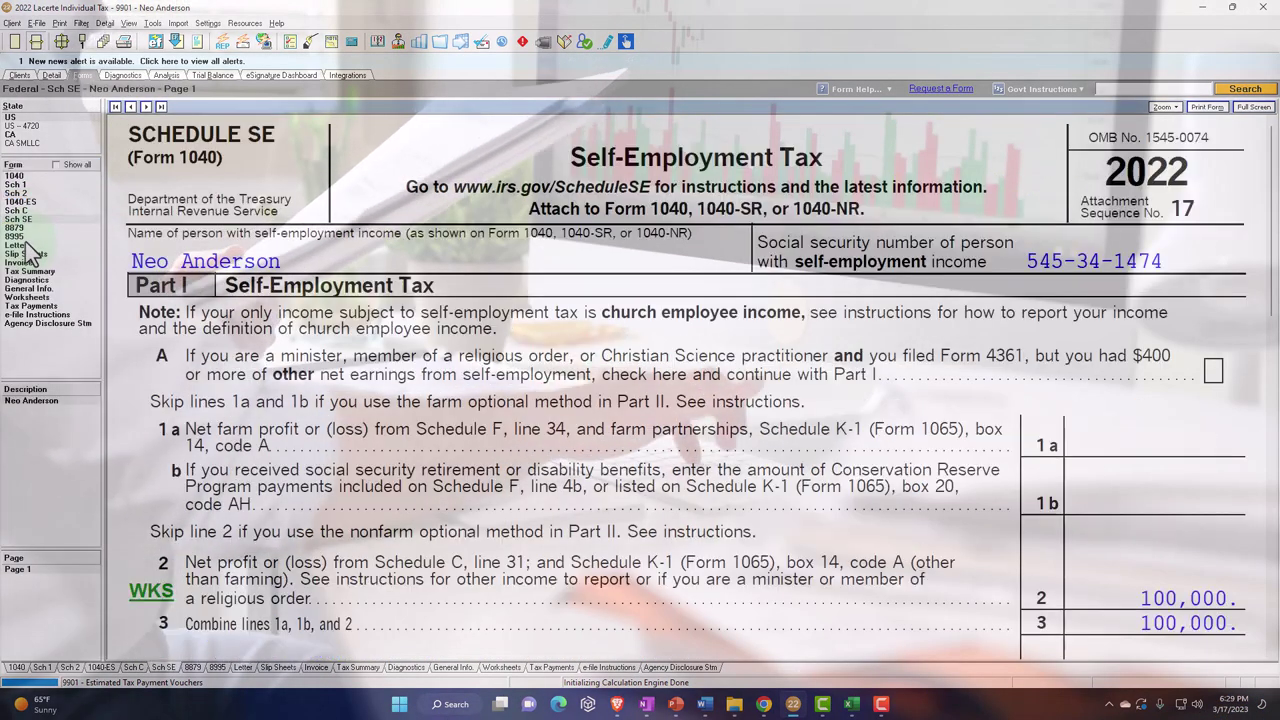
scroll(71, 281, down, 1)
scroll(296, 304, down, 3)
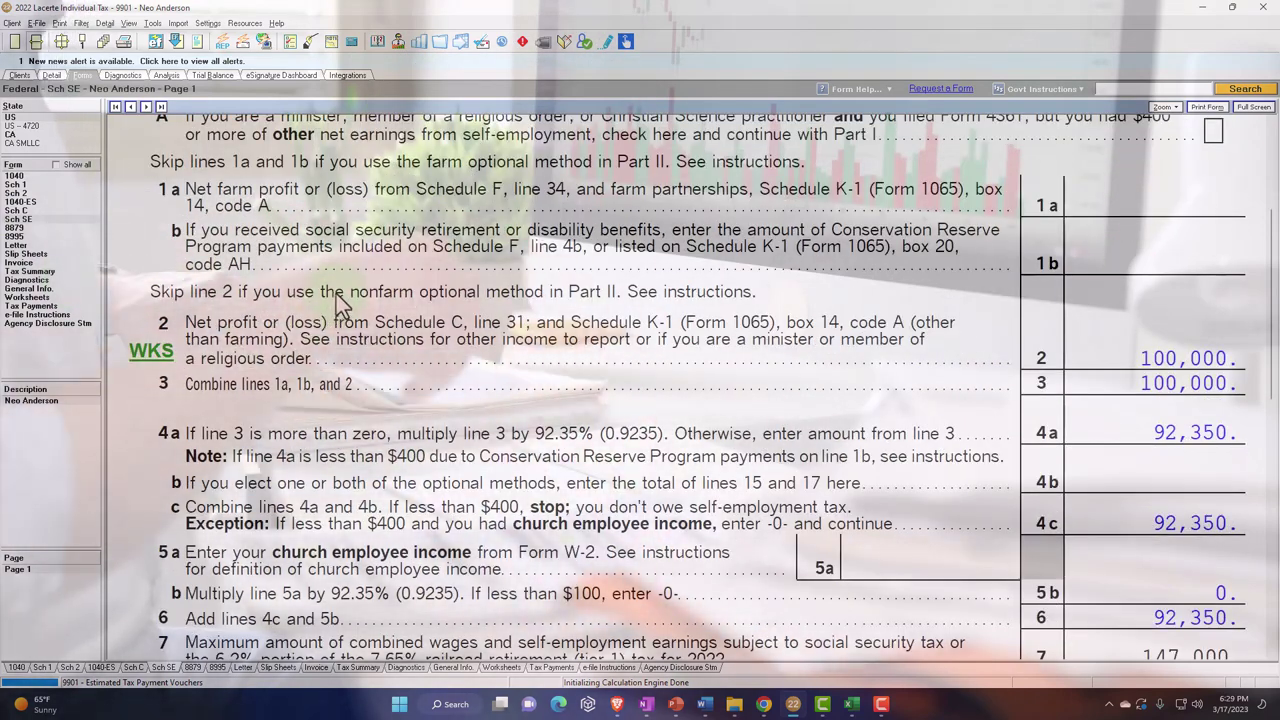
scroll(337, 296, down, 1)
scroll(340, 302, down, 3)
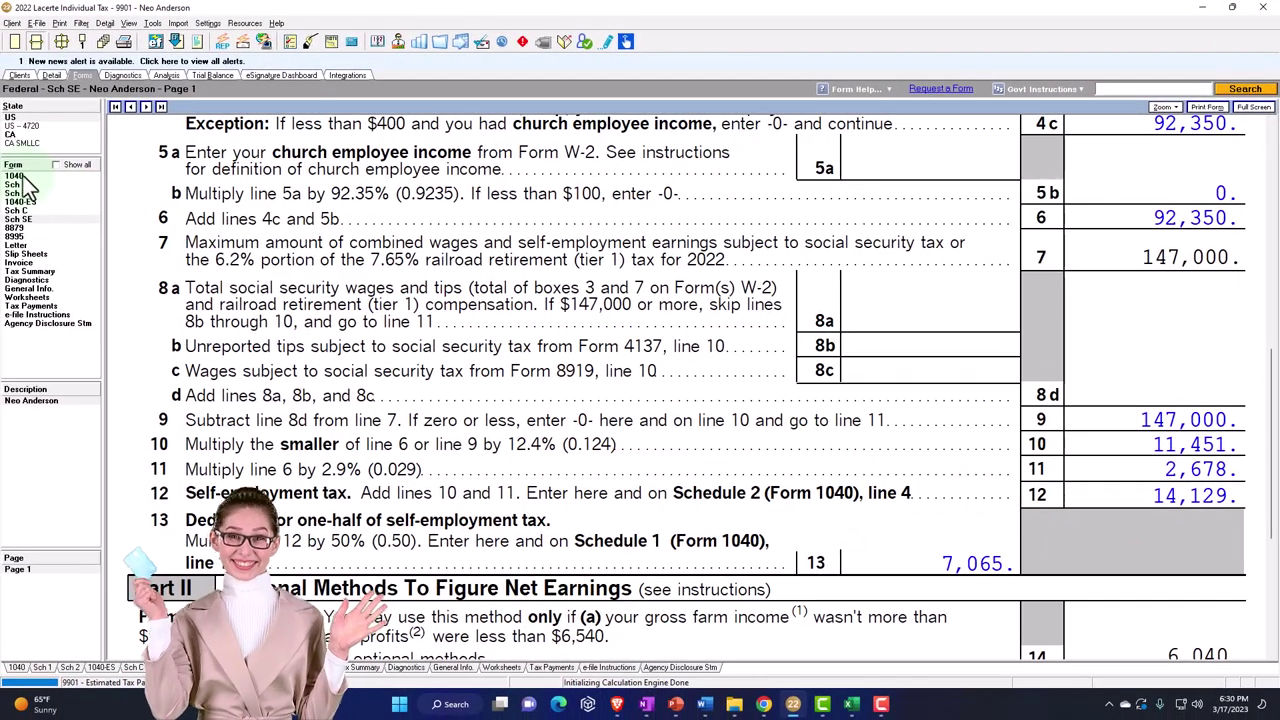
Step: Check the other taxes on Form 1040 page 2, line 23, and the adjustments to income on page 1, line 10
click(22, 177)
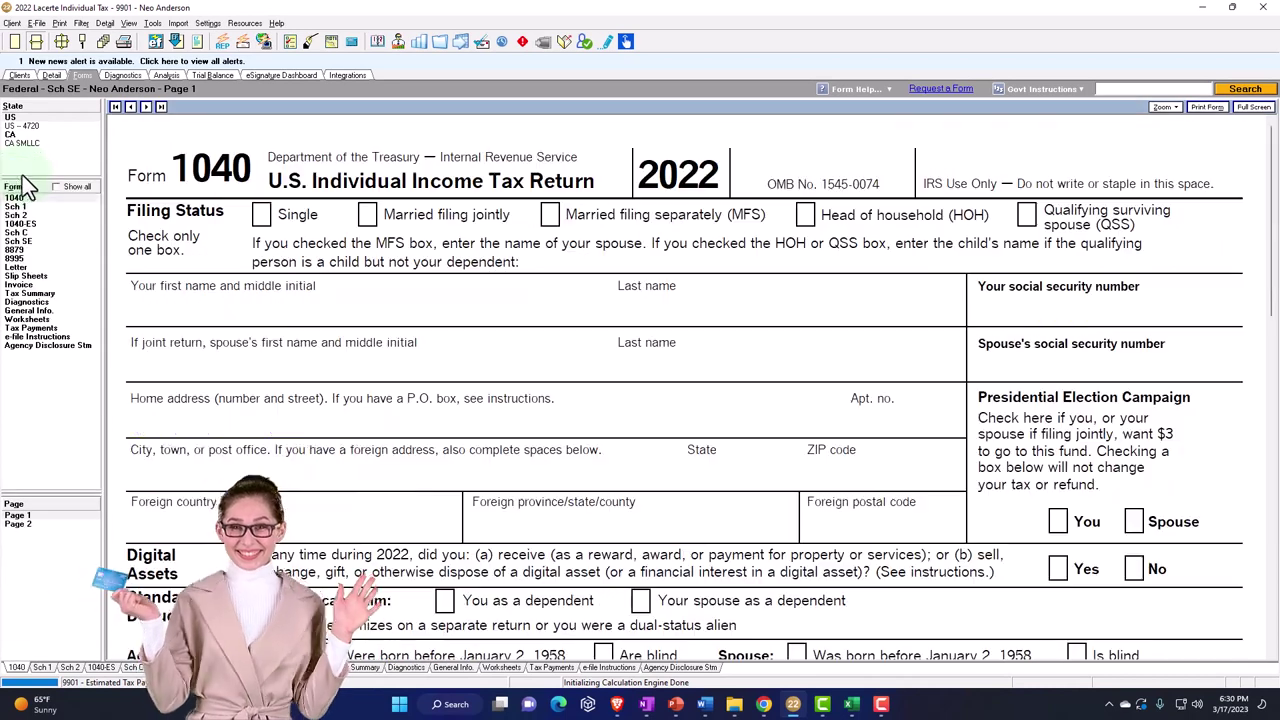
click(44, 525)
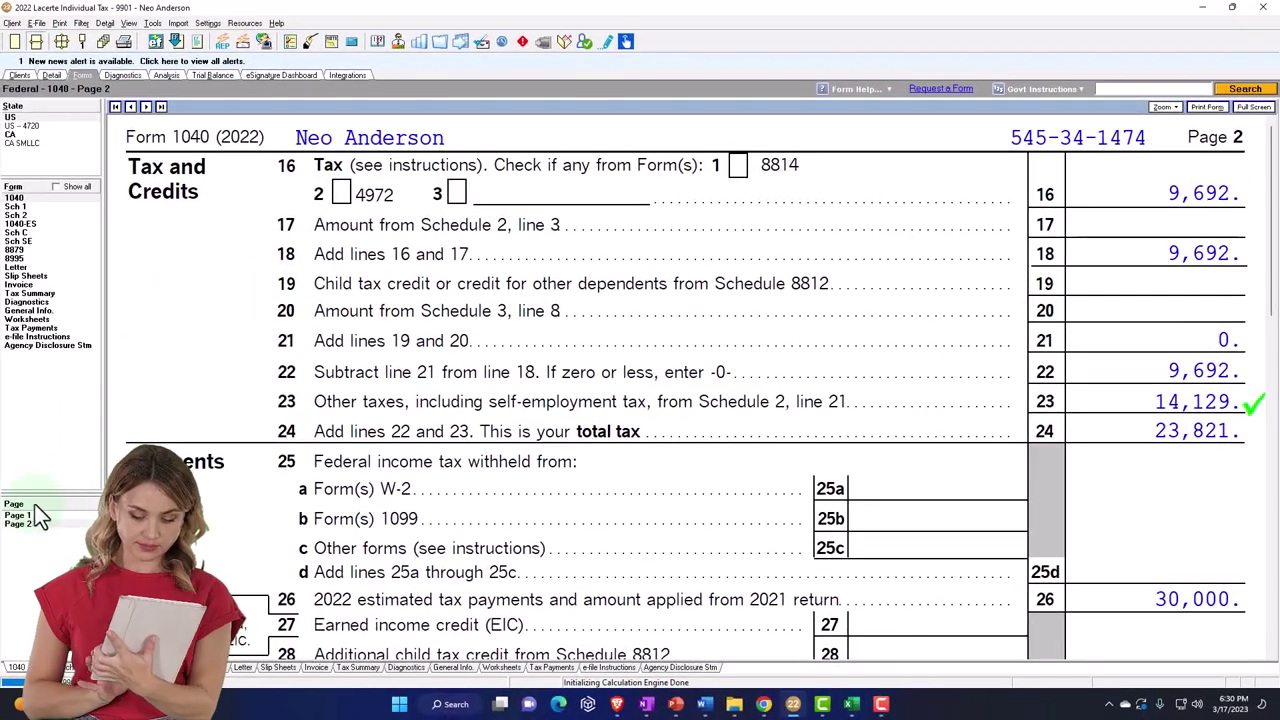
click(29, 514)
scroll(869, 372, down, 6)
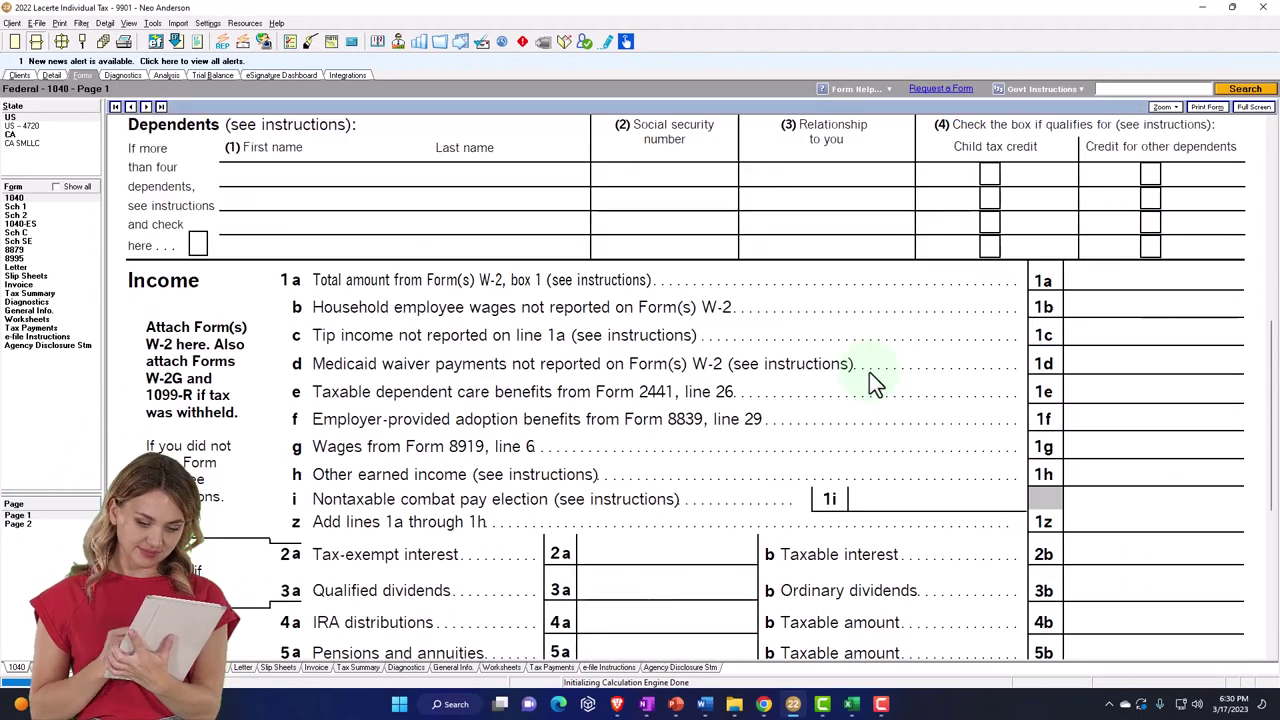
scroll(869, 380, down, 5)
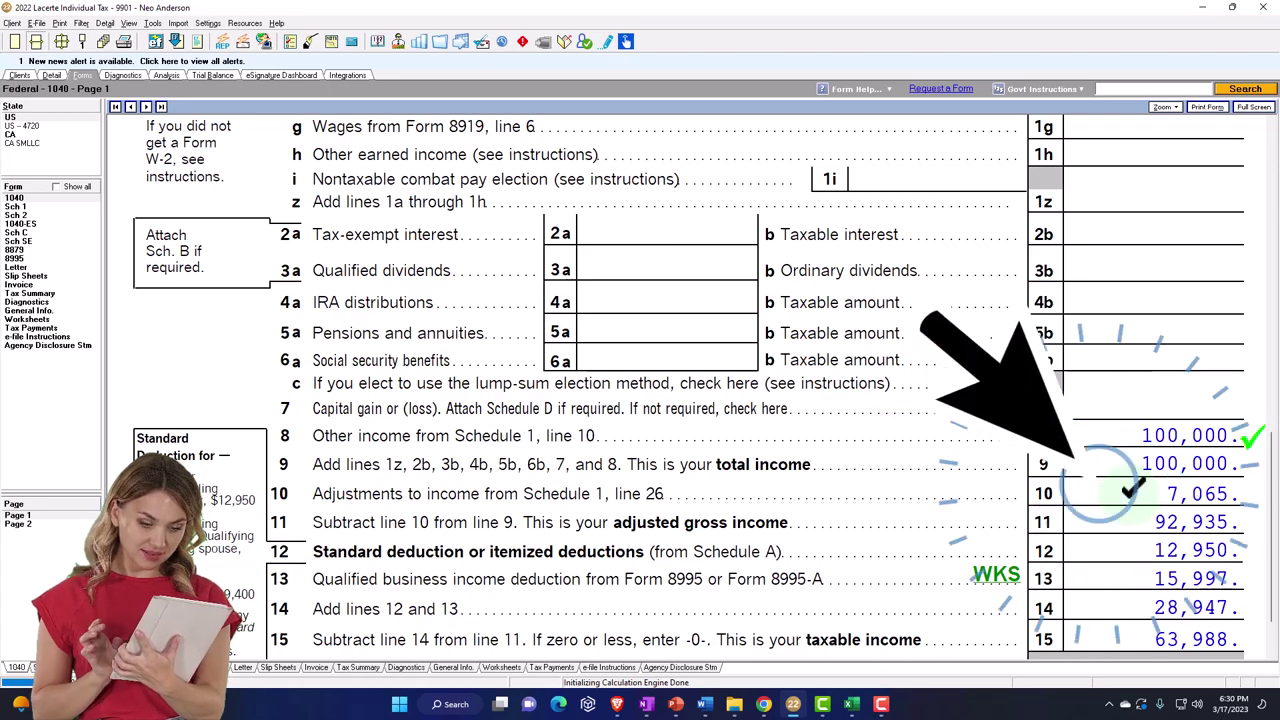
Step: Trace the one-half self-employment tax deduction from Schedule SE line 13 to Schedule 1 page 2, line 15
click(28, 246)
scroll(540, 460, down, 10)
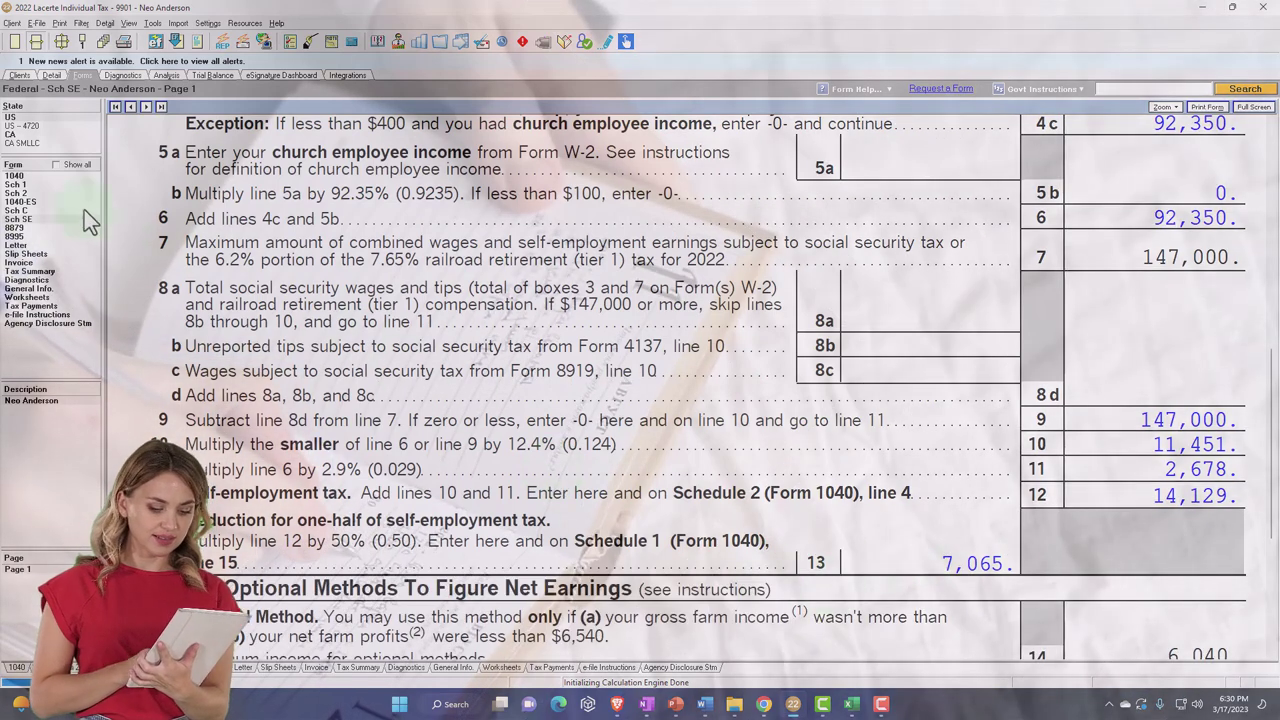
click(14, 185)
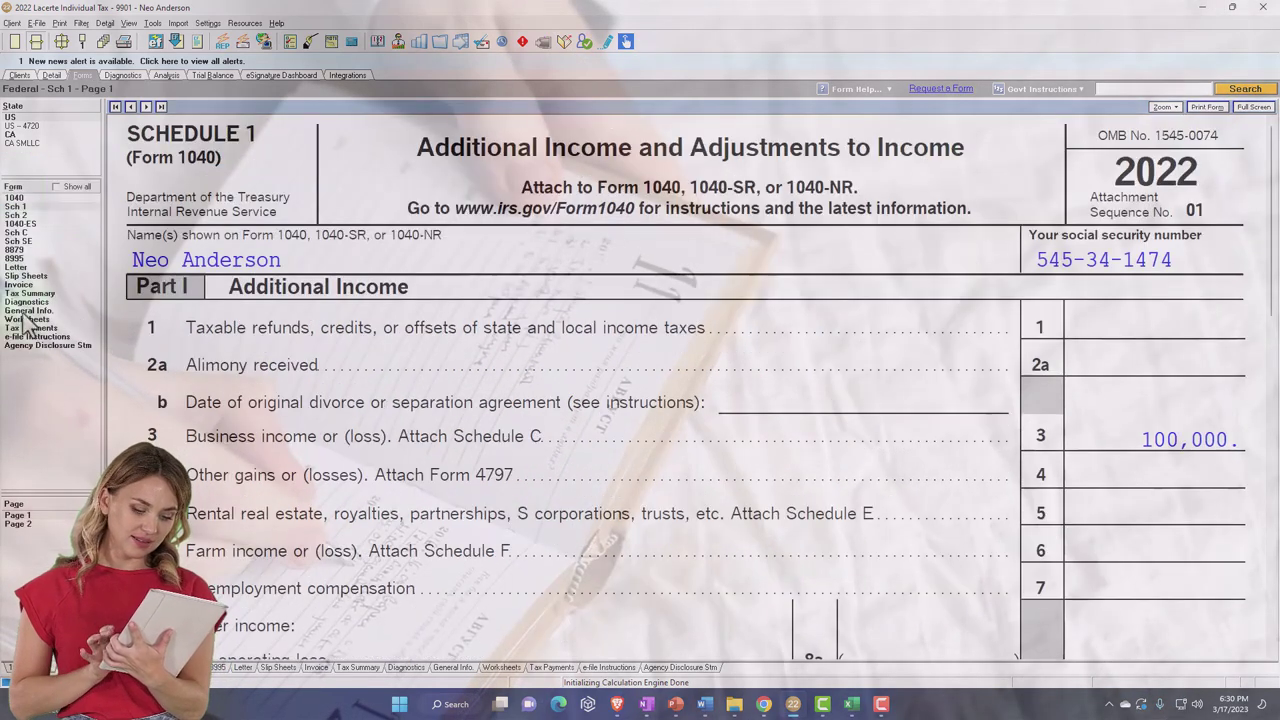
click(18, 523)
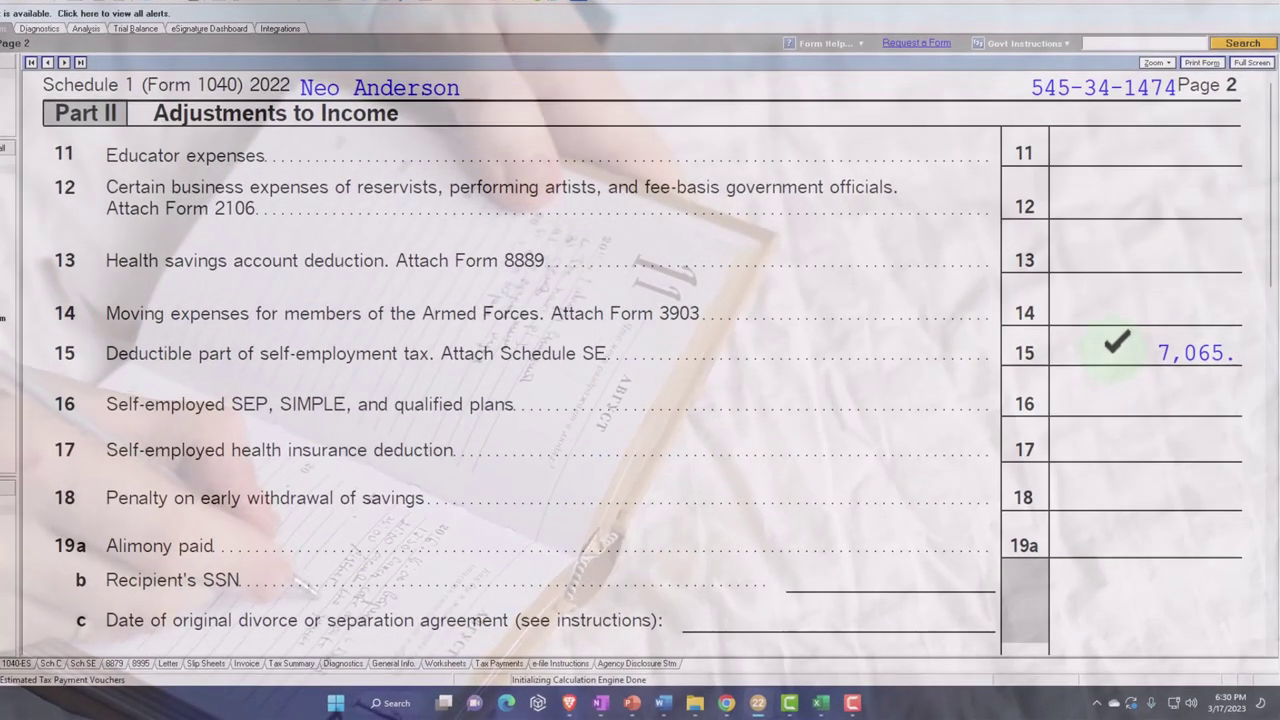
scroll(1114, 362, down, 14)
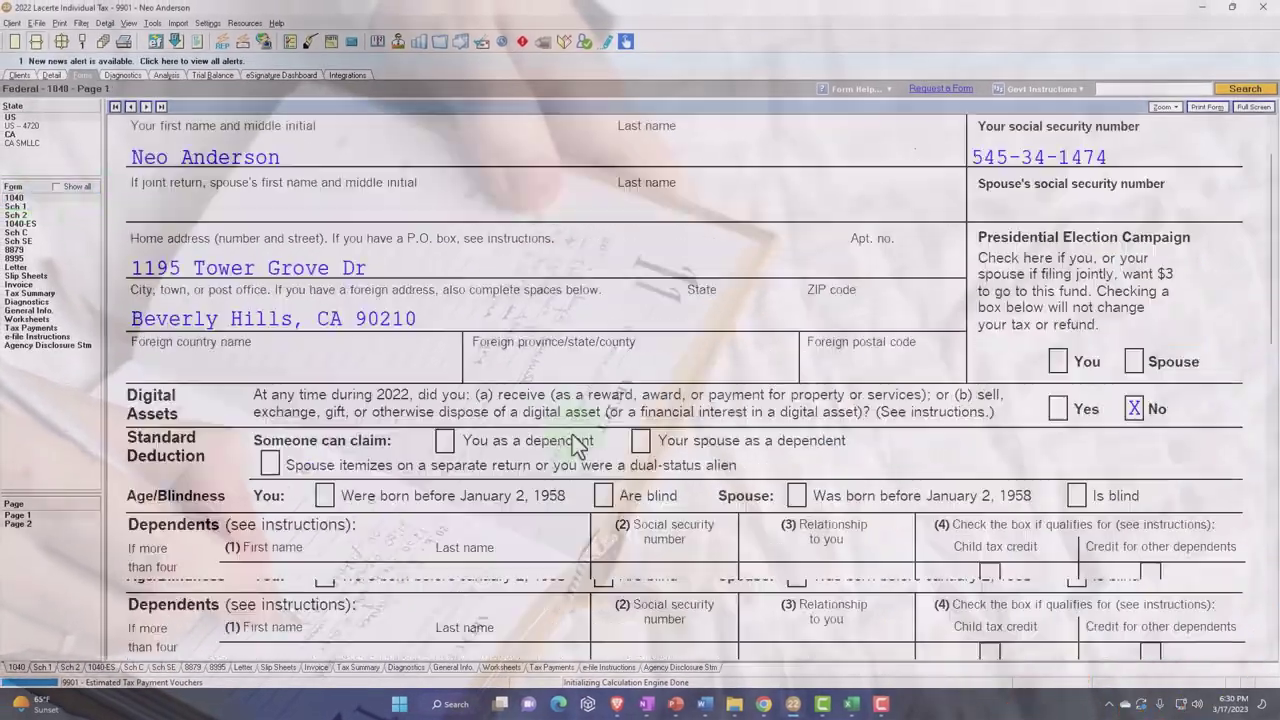
Step: Review Form 1040 page 1 down to taxable income and the total tax, estimated payments and refund lines on page 2
scroll(575, 441, down, 12)
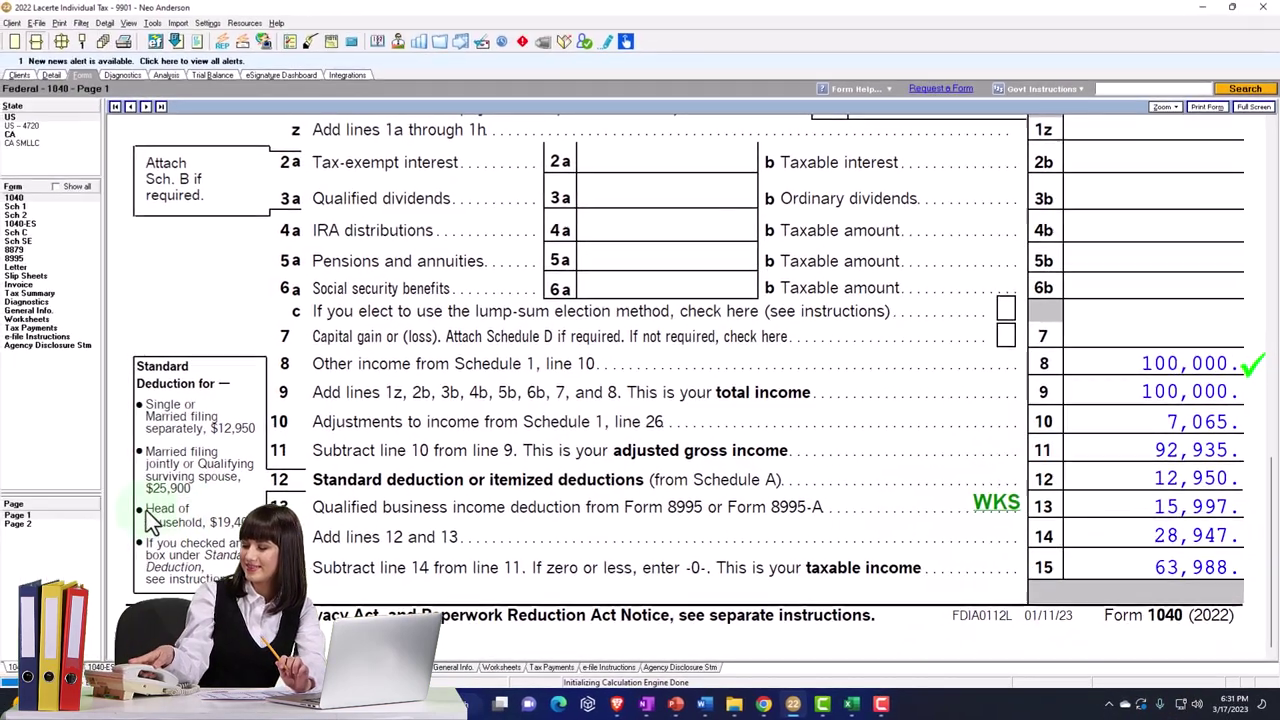
click(43, 524)
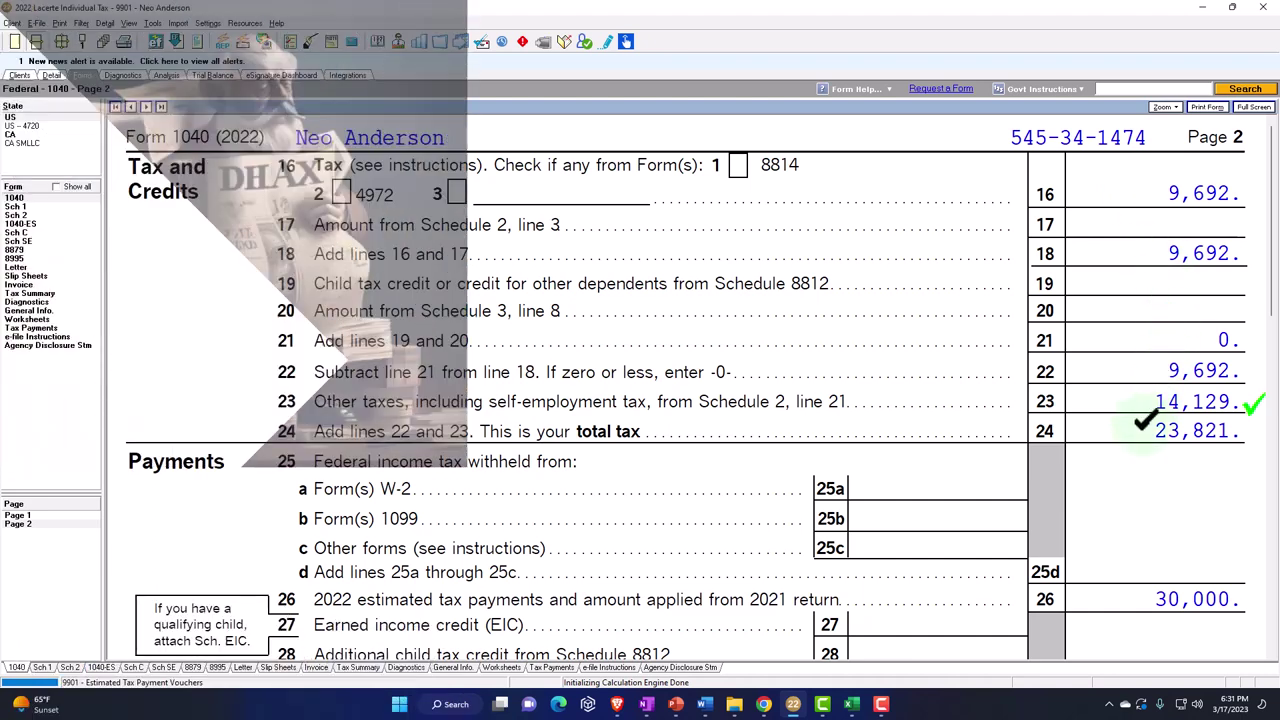
scroll(1140, 422, down, 3)
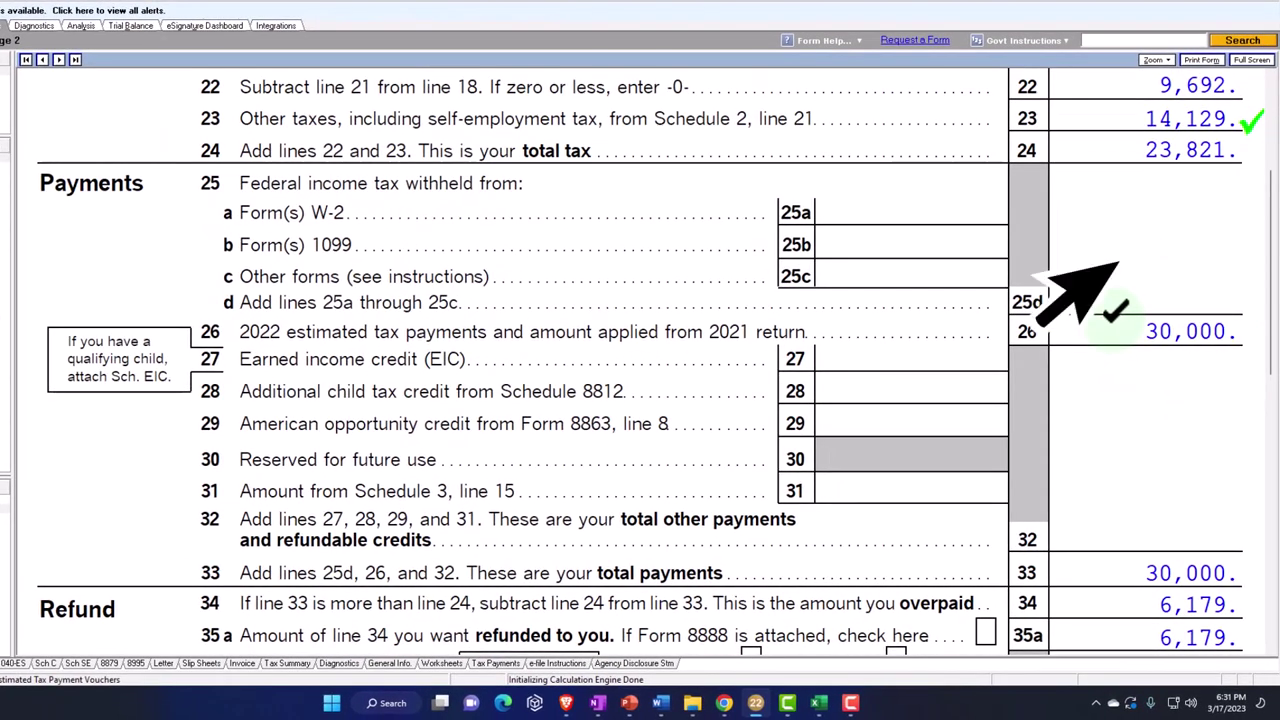
scroll(1127, 296, down, 1)
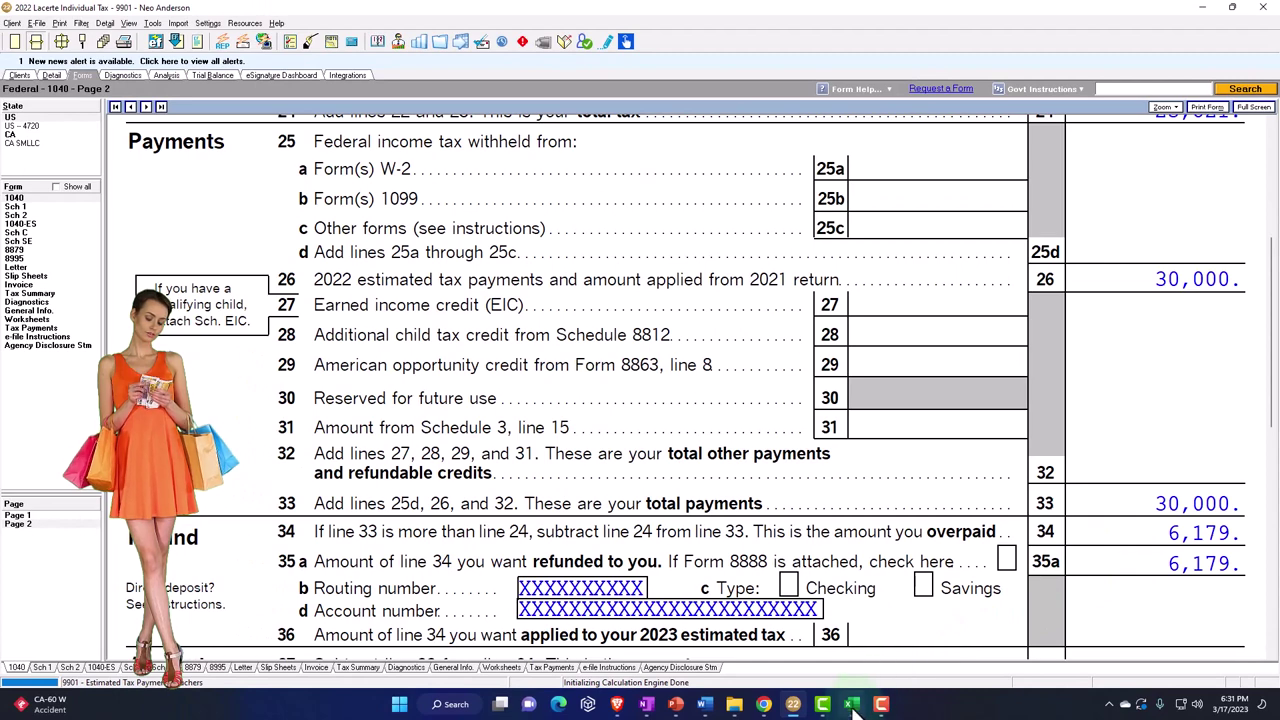
Step: Switch to Excel, check the Tax Formula 2022 worksheet against the return, and switch back to Lacerte
click(852, 710)
scroll(386, 498, up, 2)
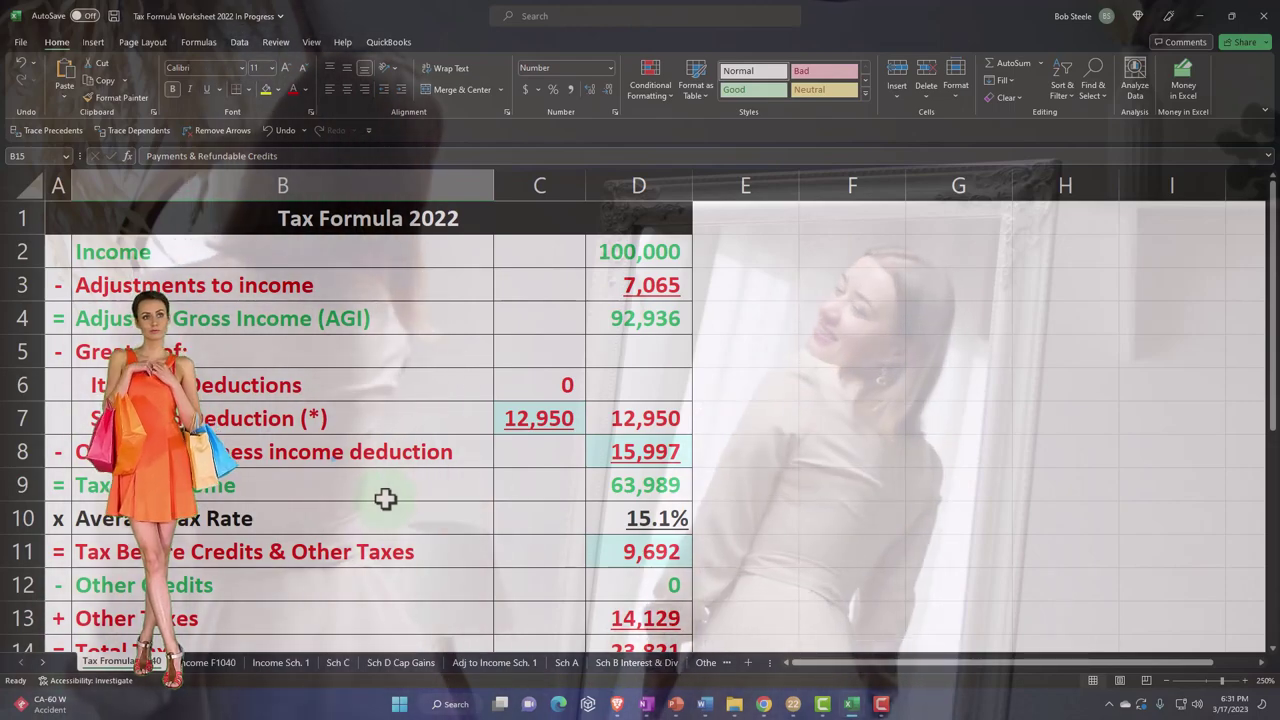
click(853, 704)
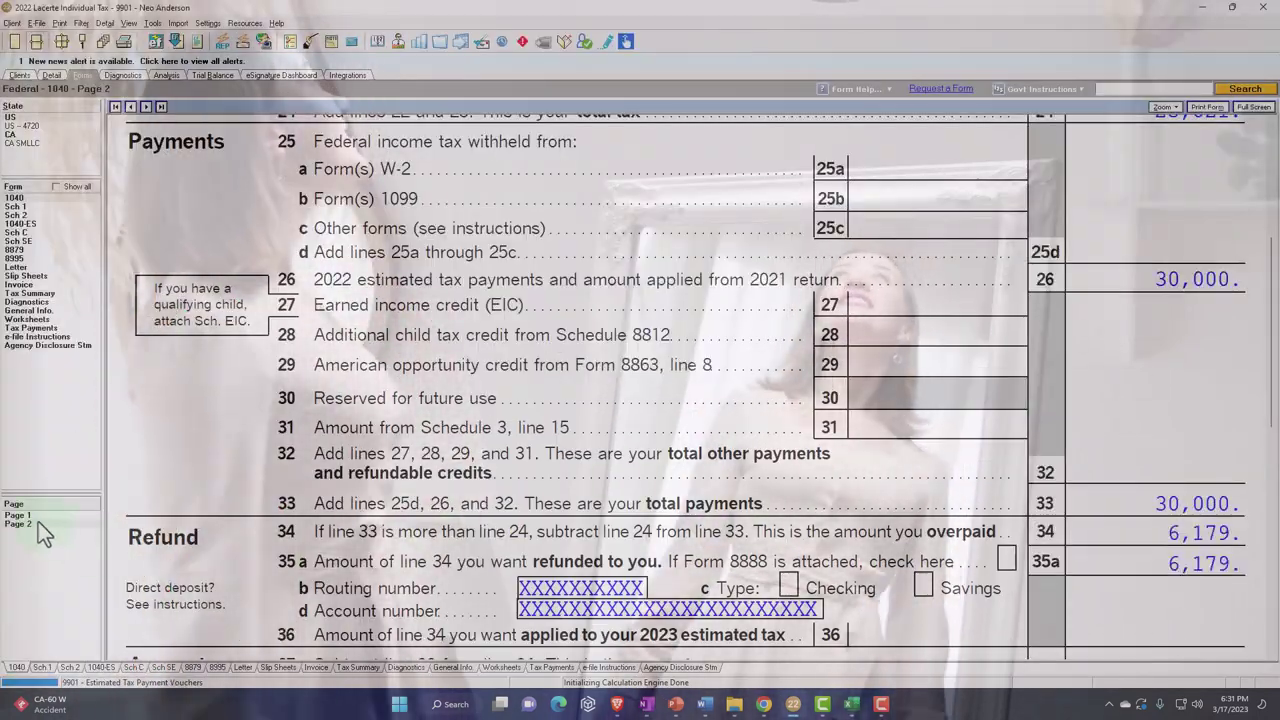
Step: Review the joint return's Form 1040 page 1 down to taxable income on line 15, and the tax lines on page 2
click(30, 516)
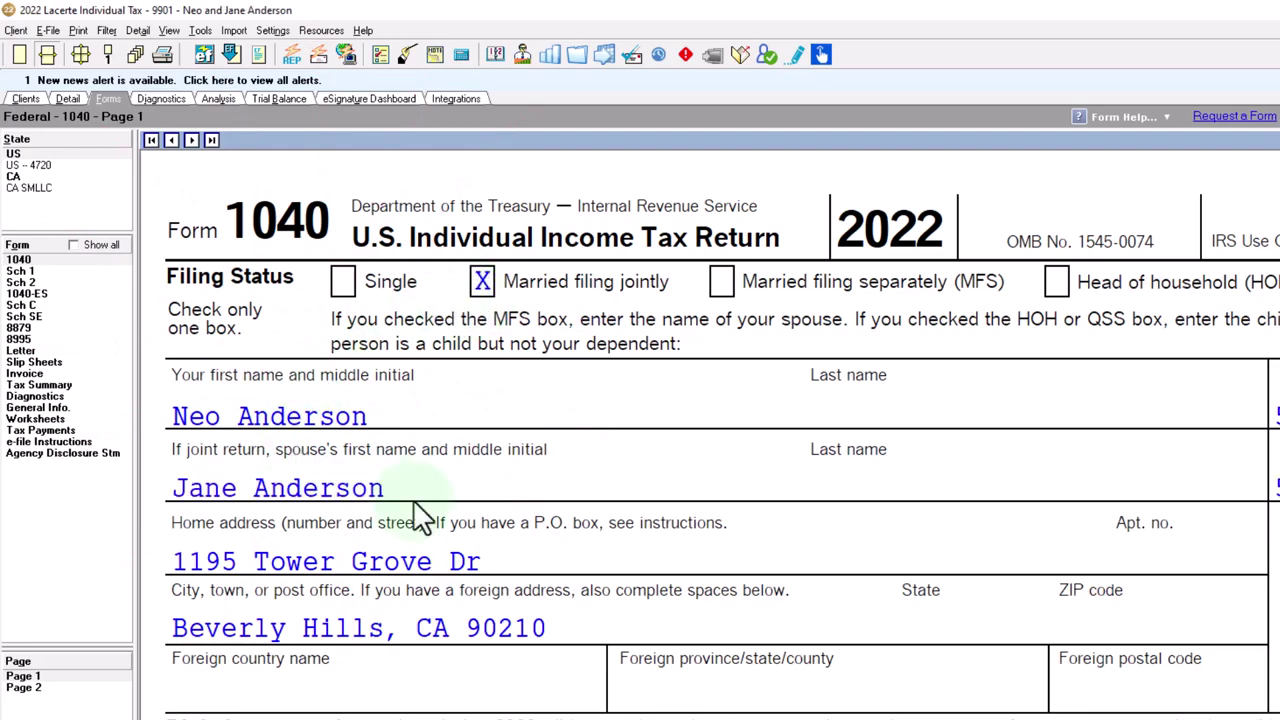
scroll(350, 389, down, 10)
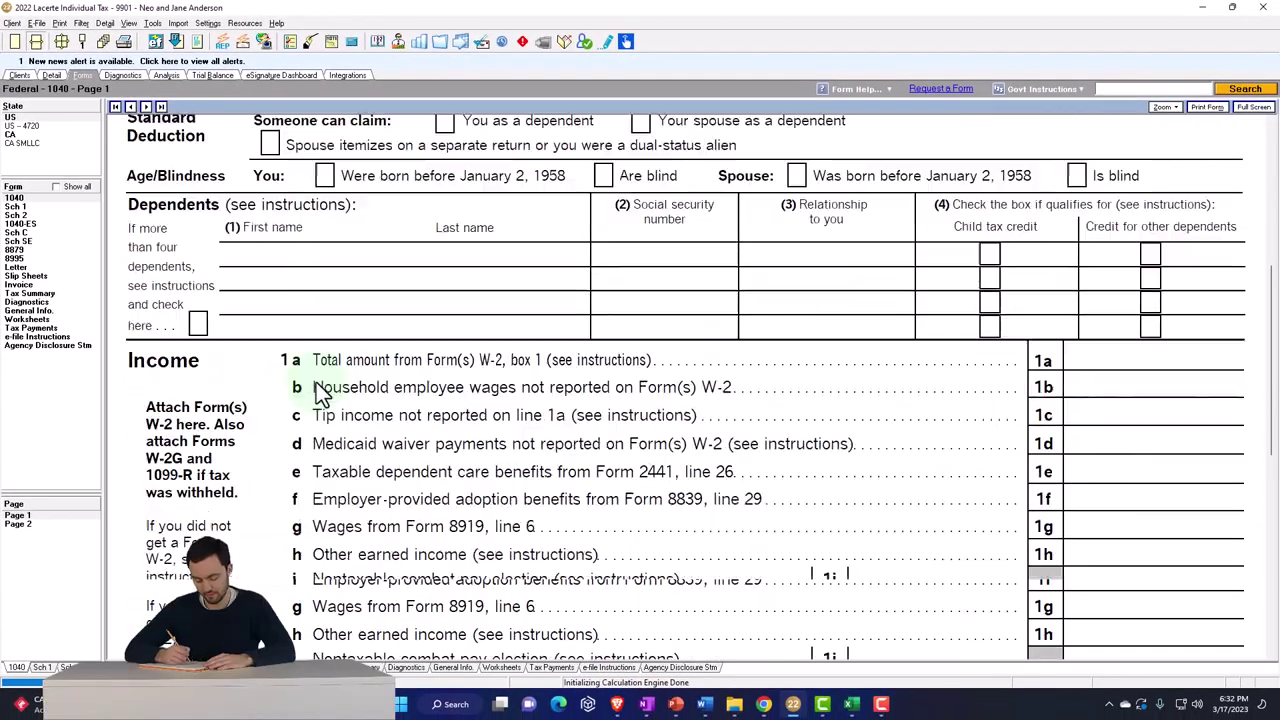
scroll(316, 389, down, 5)
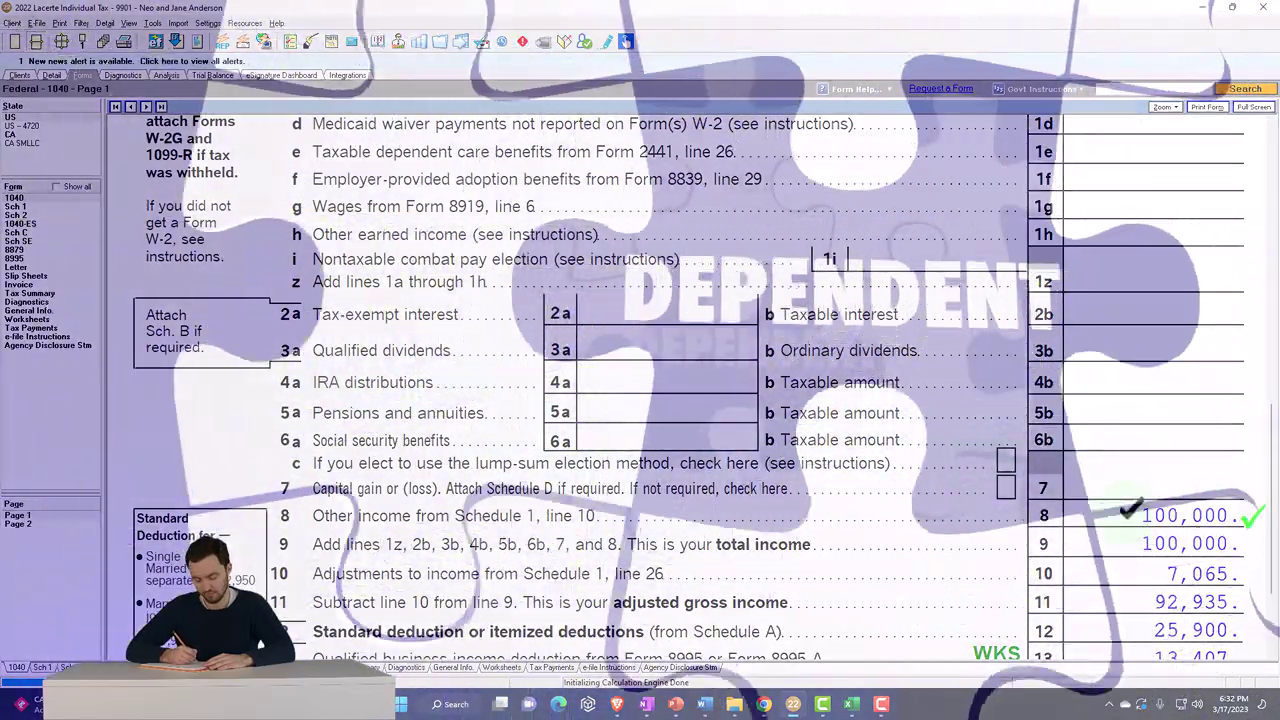
scroll(640, 390, down, 2)
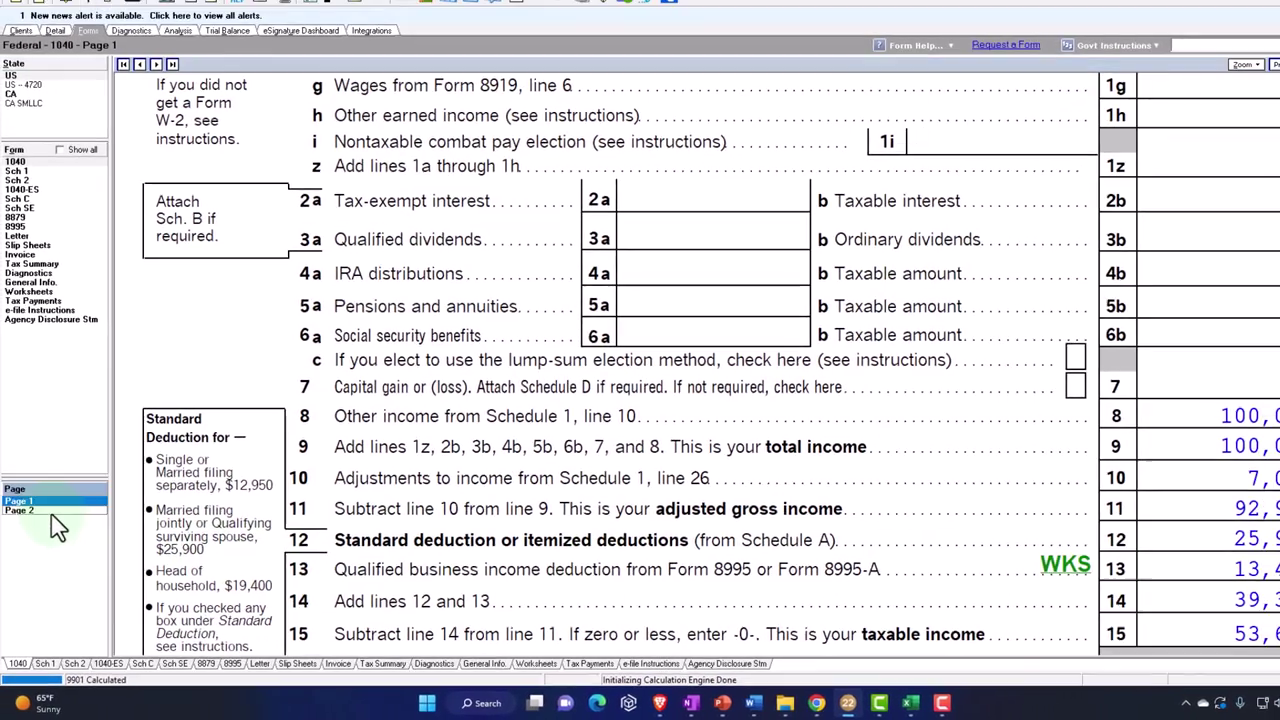
click(50, 512)
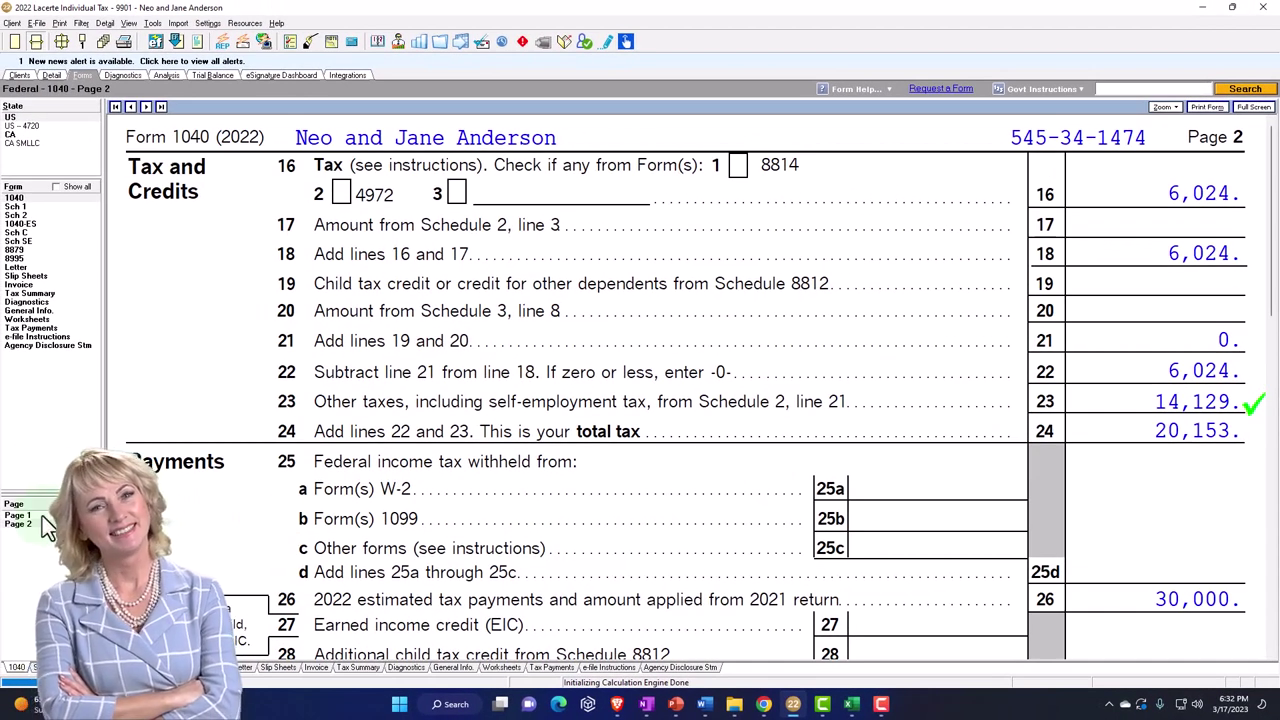
Step: Check the proprietor named on Schedule C and review the Schedule SE self-employment tax calculation
click(20, 233)
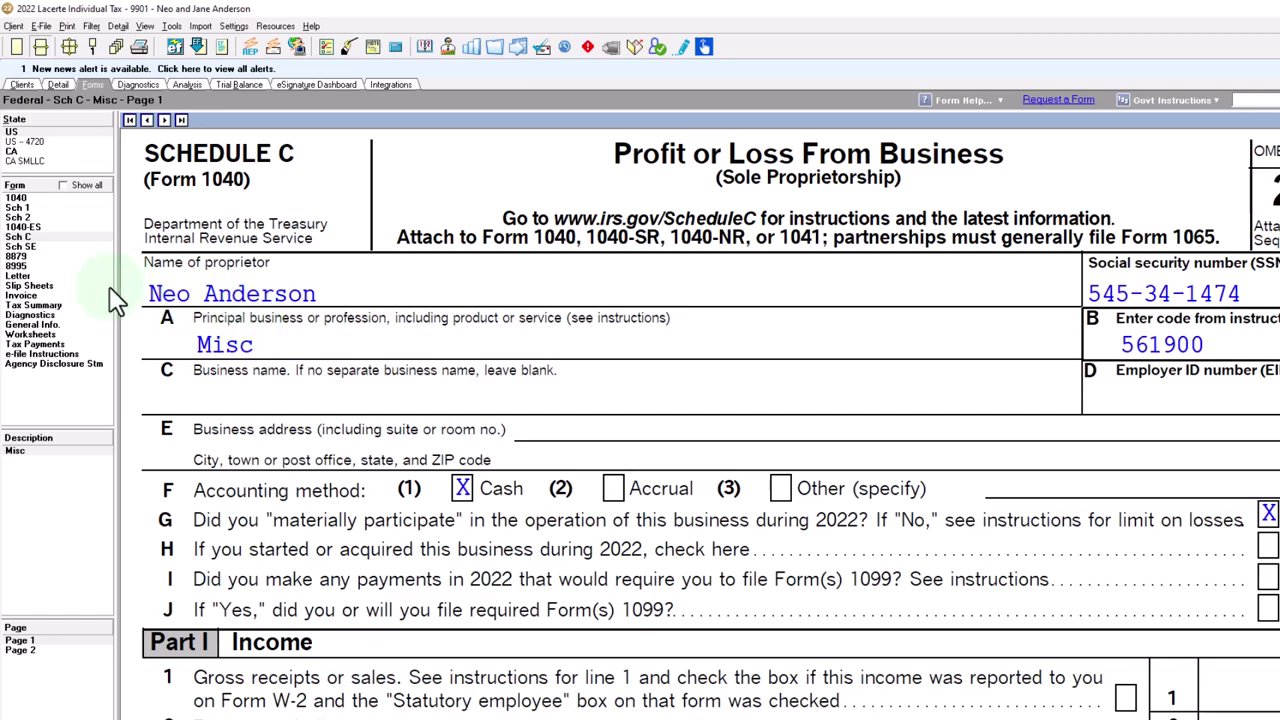
click(38, 247)
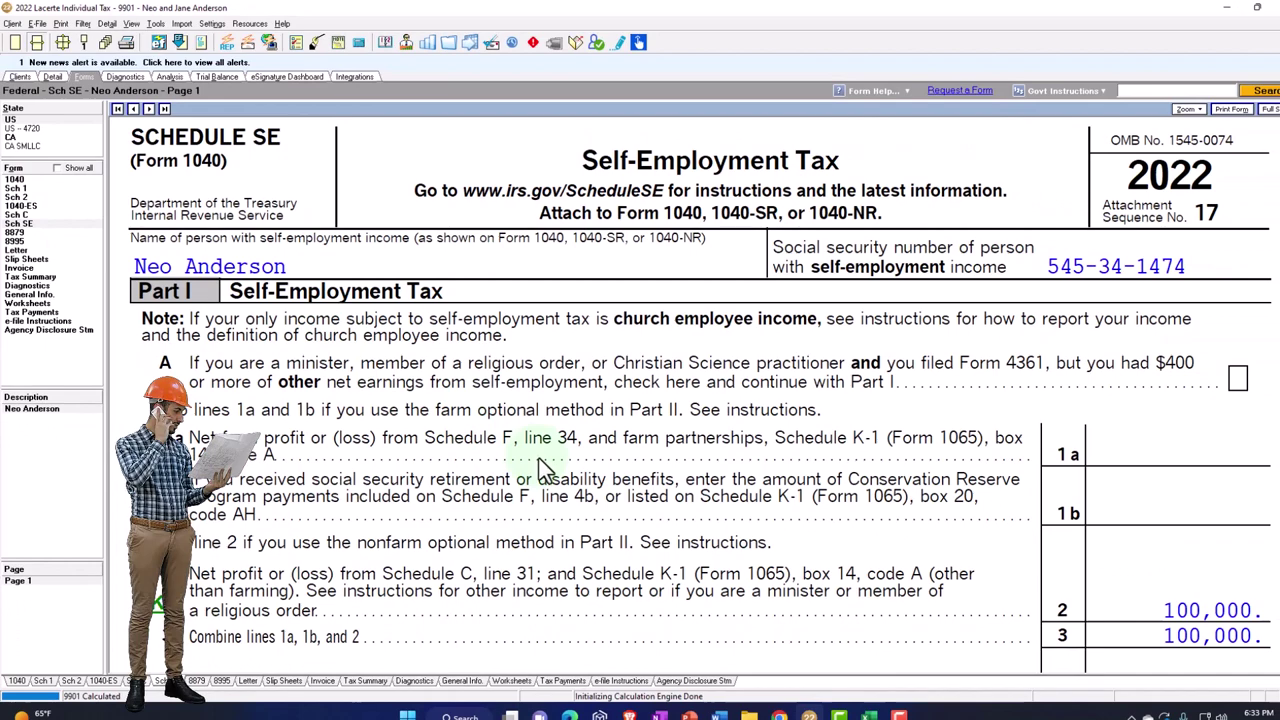
scroll(540, 468, down, 10)
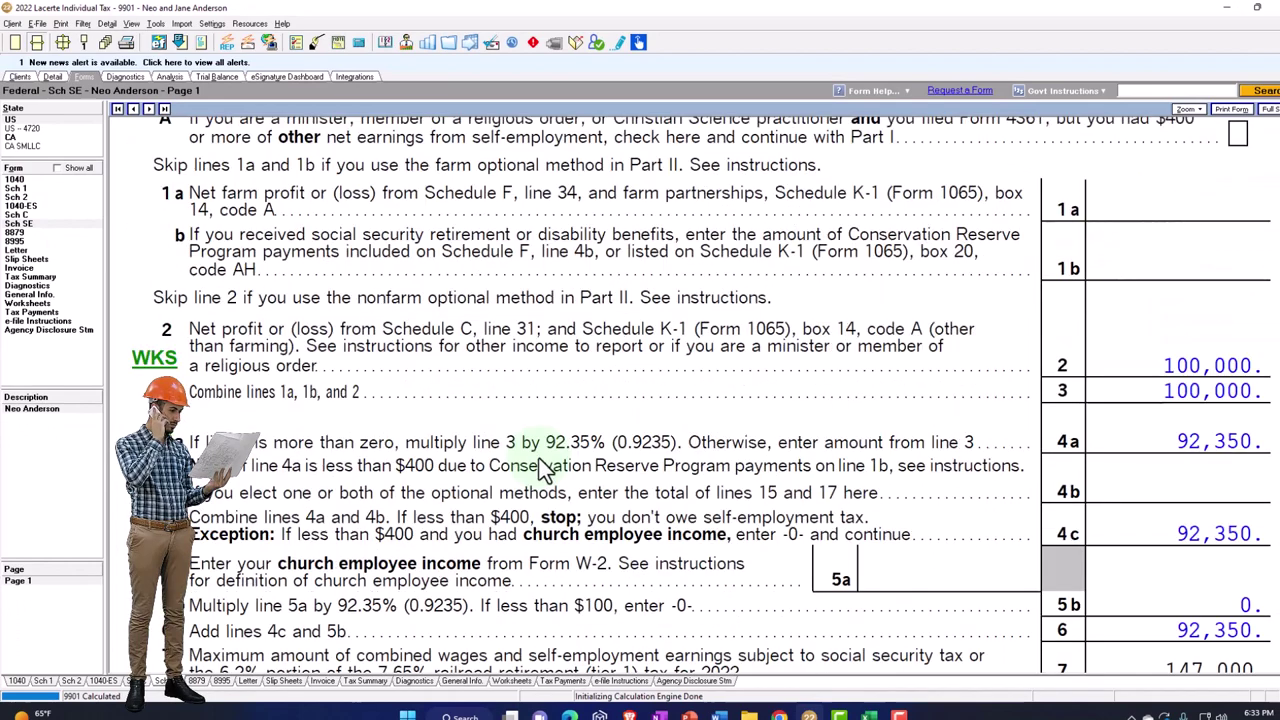
scroll(543, 470, down, 2)
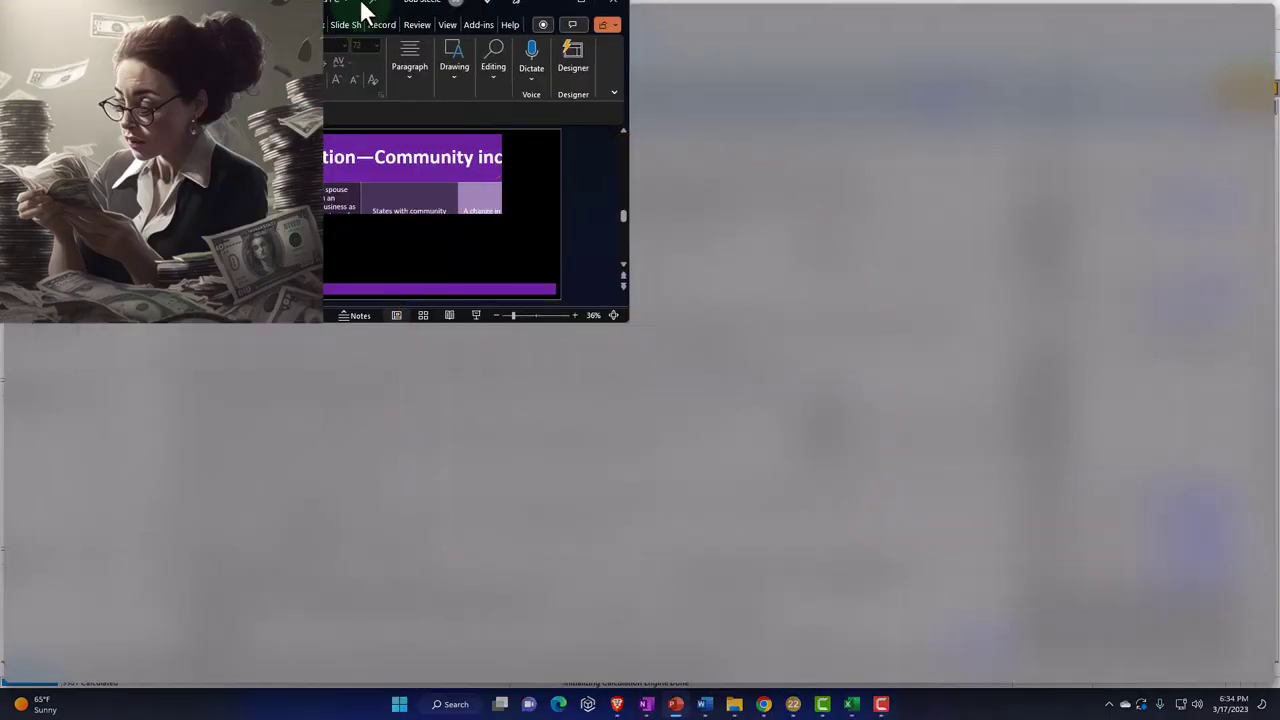
Step: Bring up the PowerPoint slide on the community income exception to read it, and minimize the presentation
double_click(362, 8)
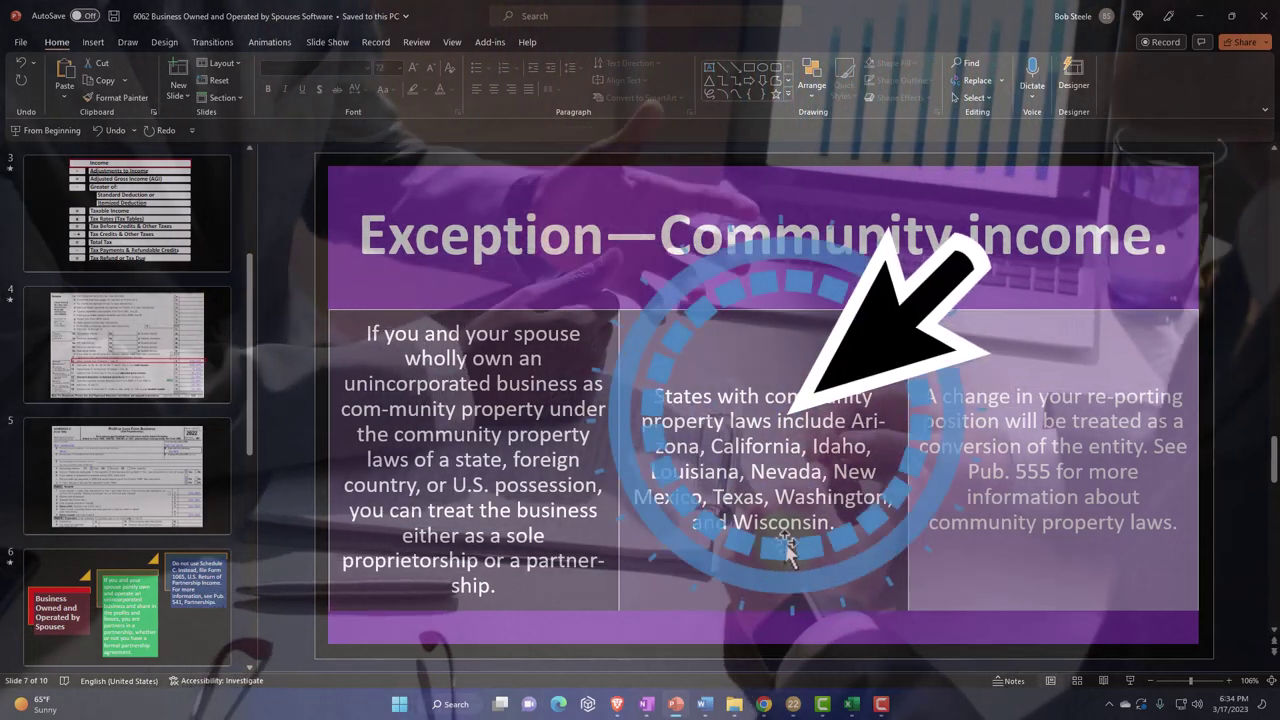
key(super+Down)
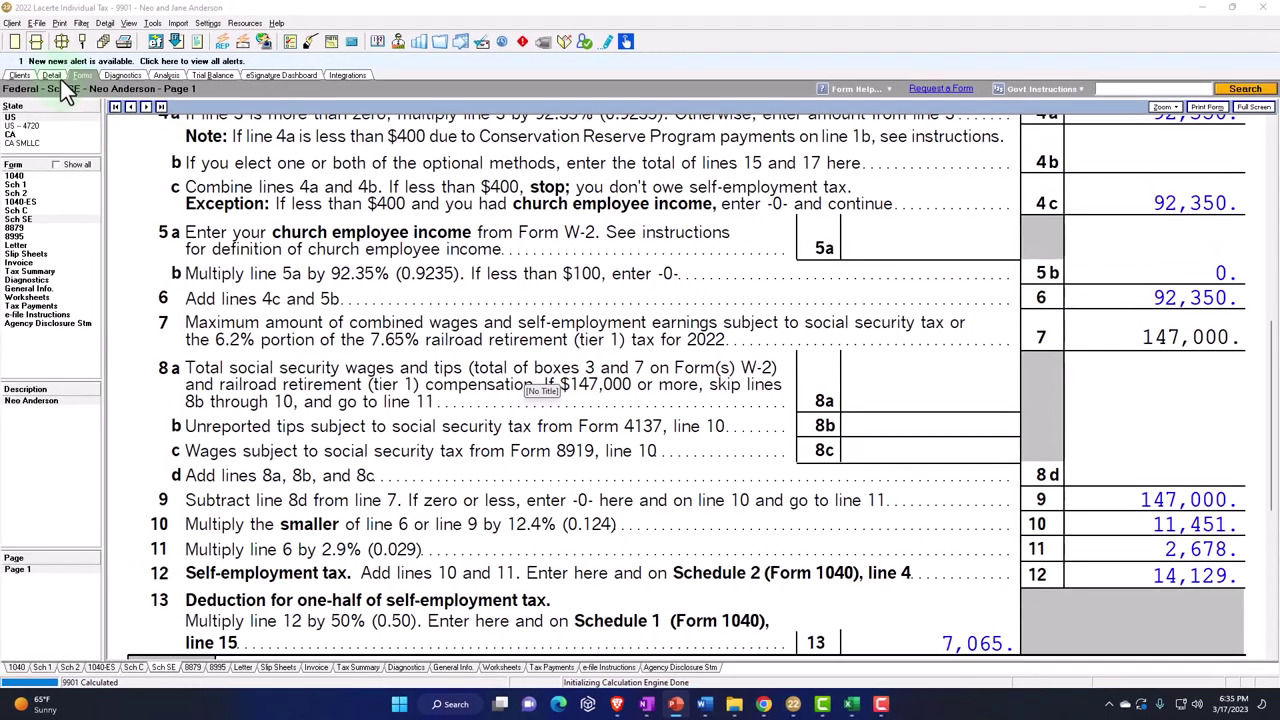
Step: Assign the Misc Schedule C business to the spouse and recalculate the forms
click(56, 77)
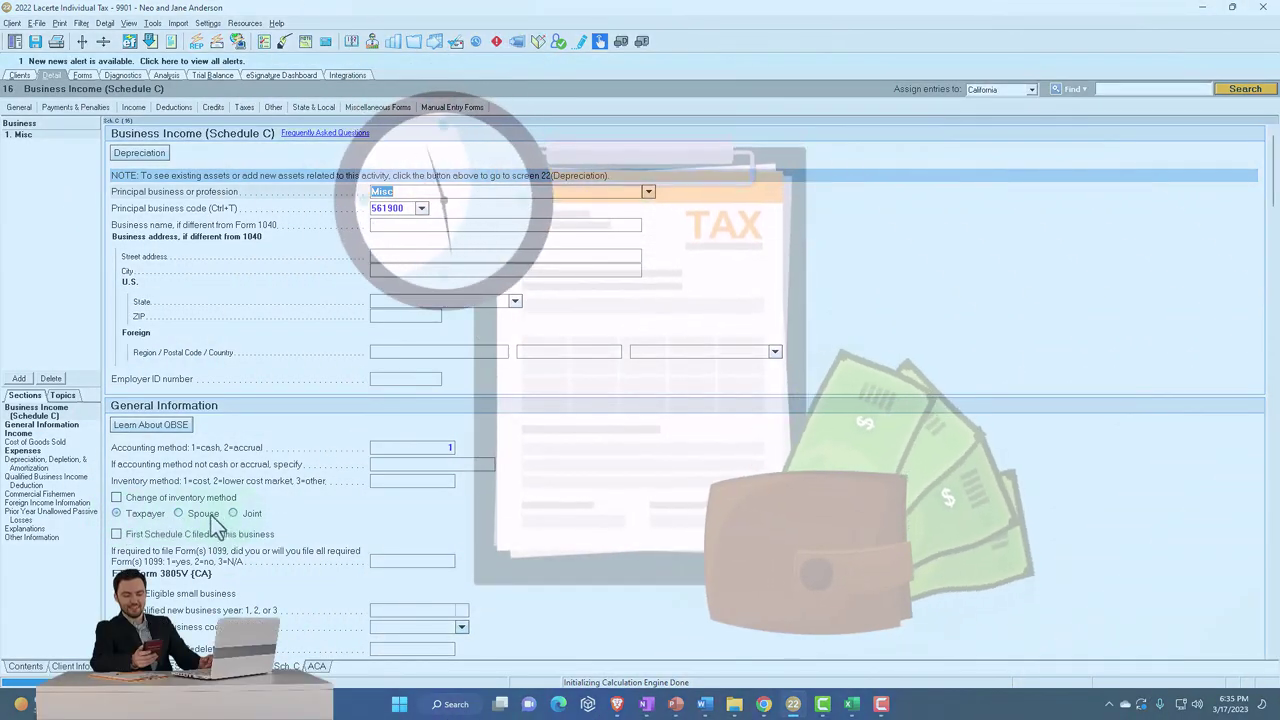
click(203, 514)
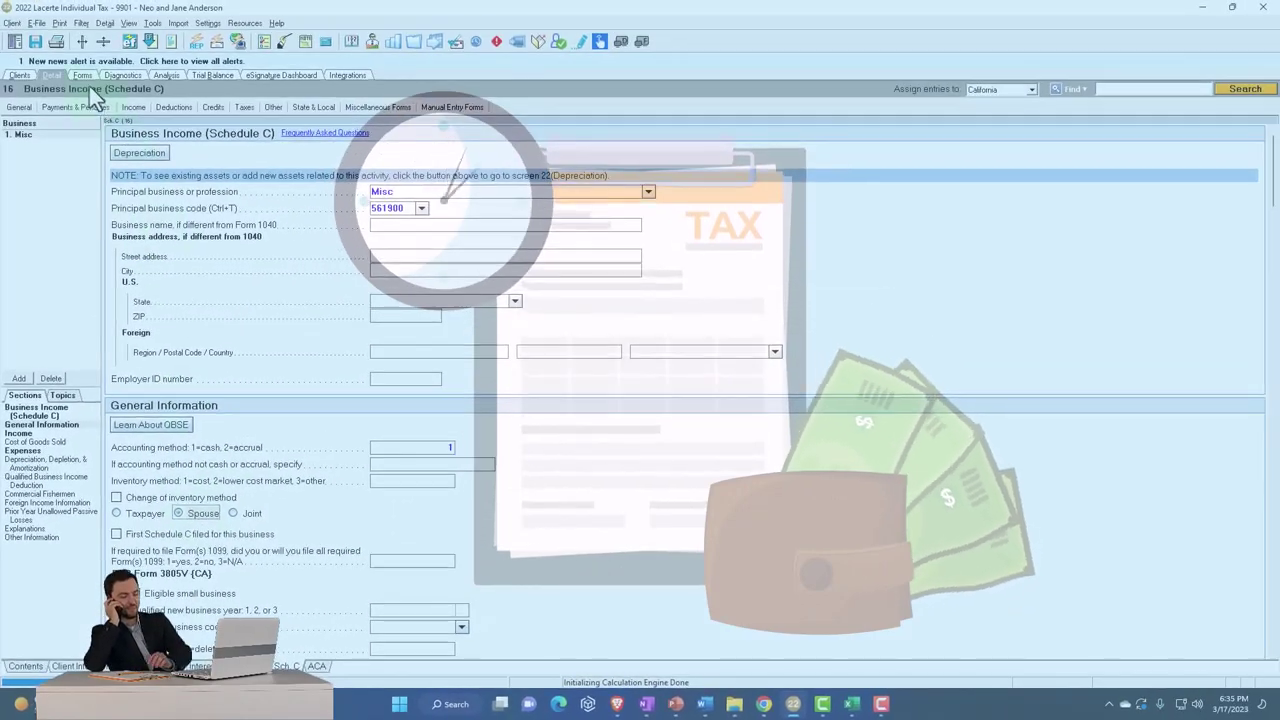
click(85, 78)
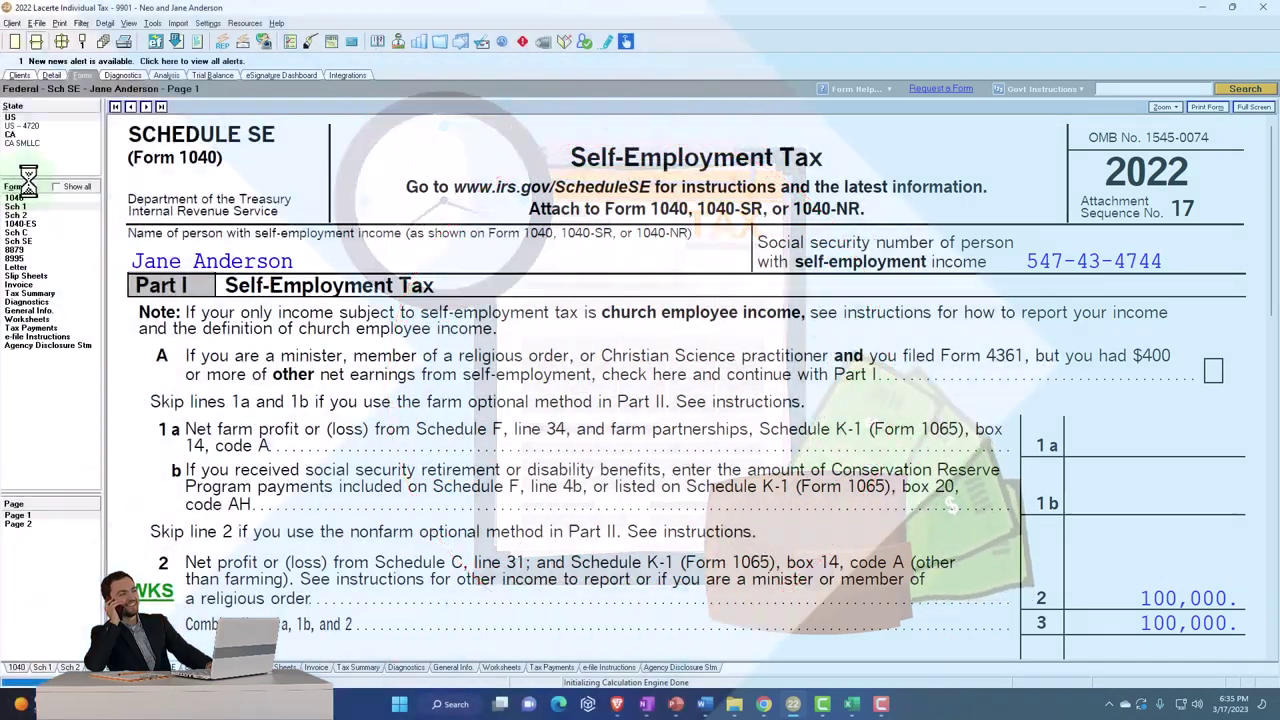
Step: Review Form 1040 page 1 down to taxable income, and check whose name appears on Schedule C and Schedule SE
click(14, 184)
click(14, 175)
scroll(626, 410, down, 12)
scroll(628, 415, down, 2)
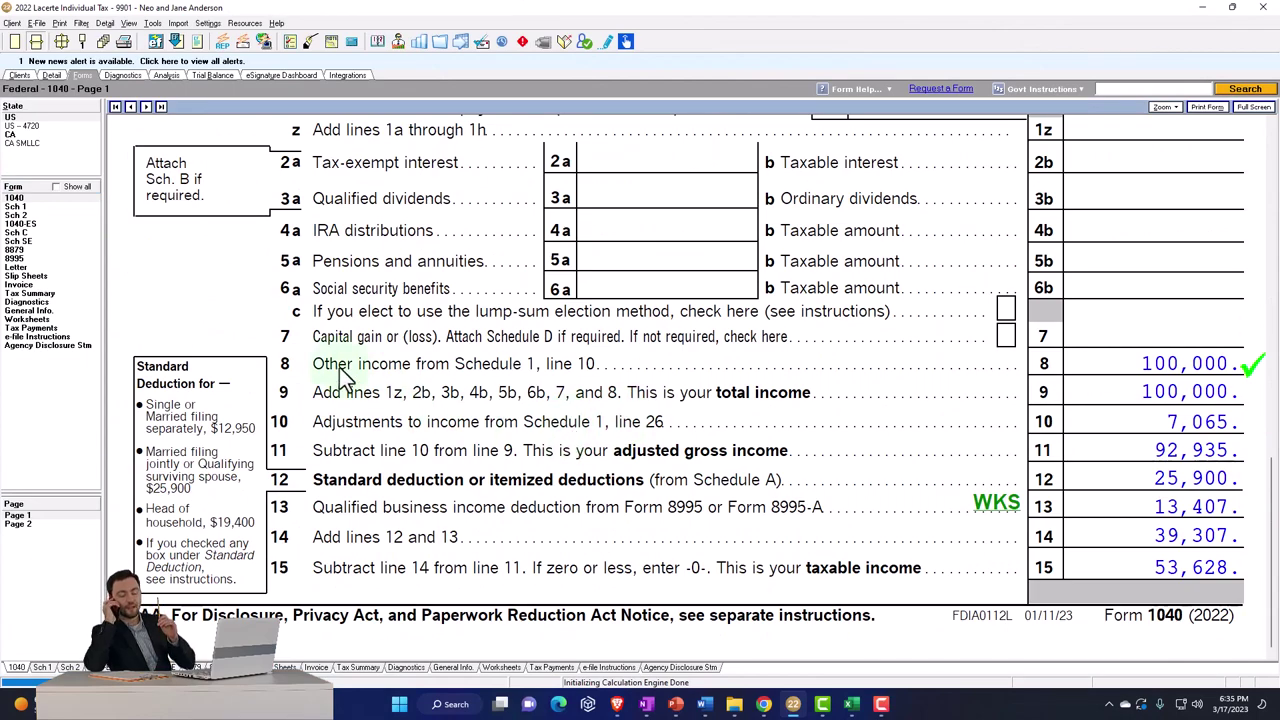
click(17, 233)
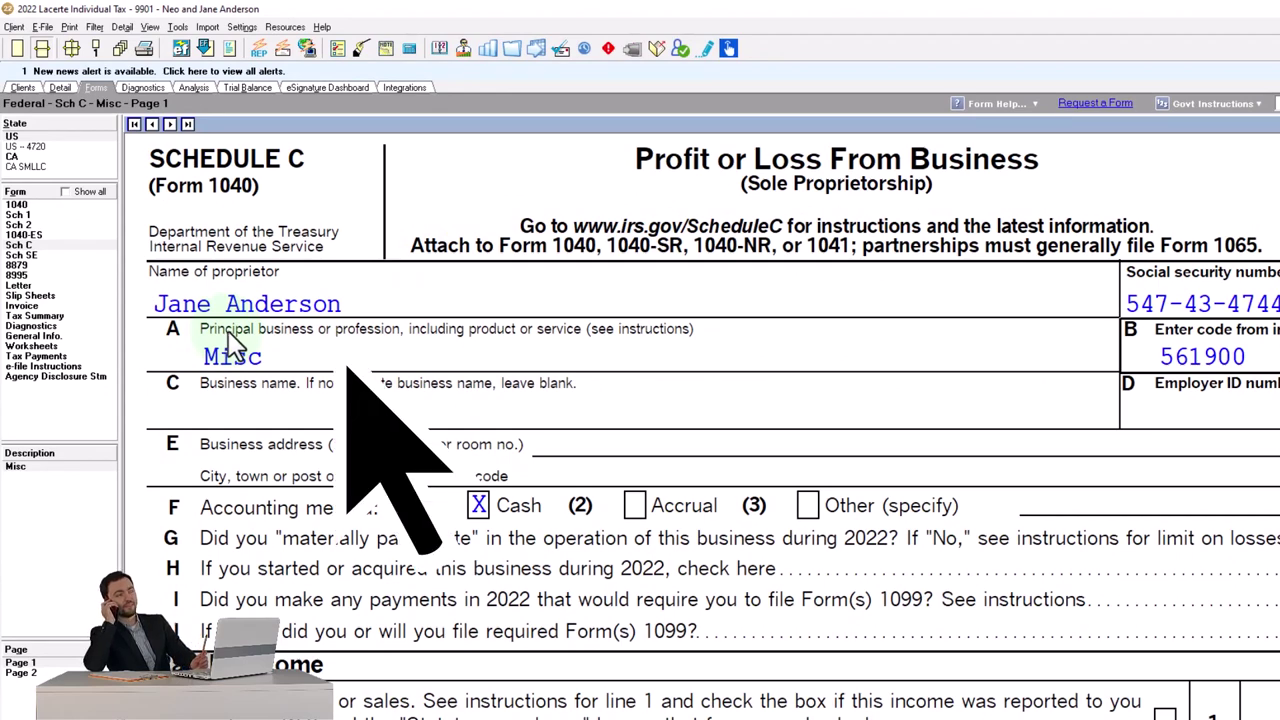
click(30, 255)
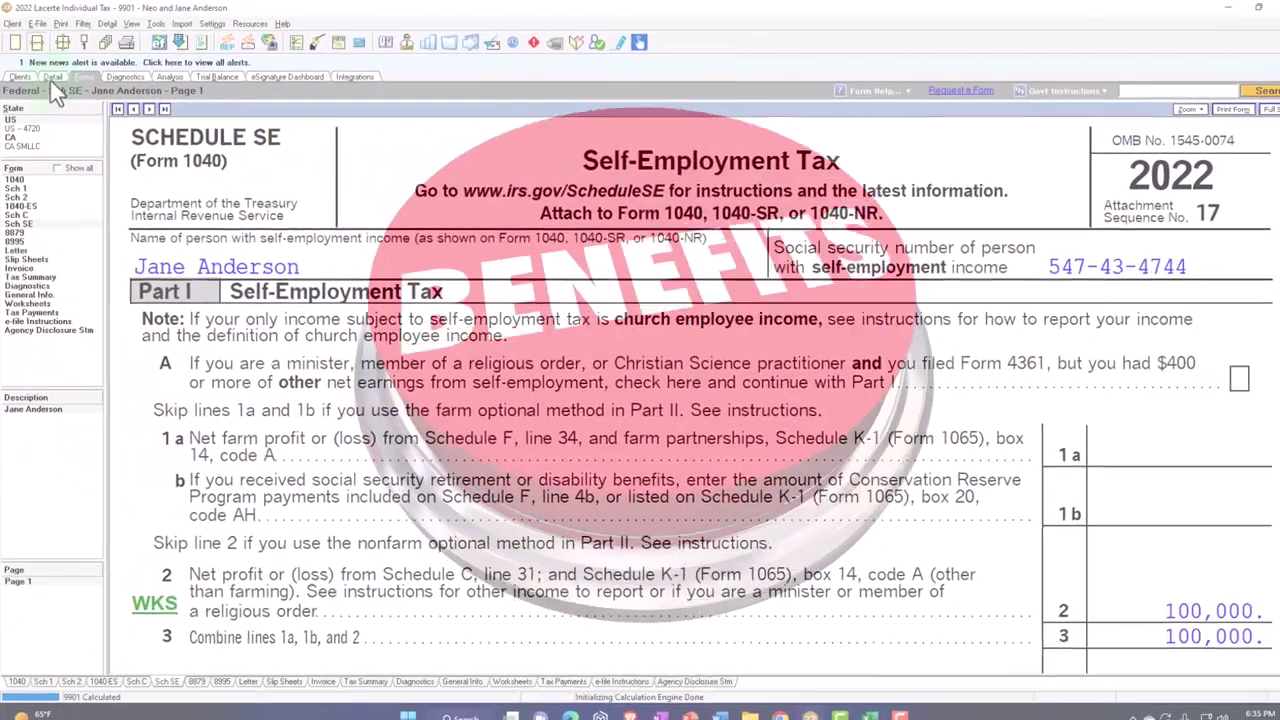
Step: Assign the Misc Schedule C business to both spouses as Joint and recalculate the forms
click(60, 87)
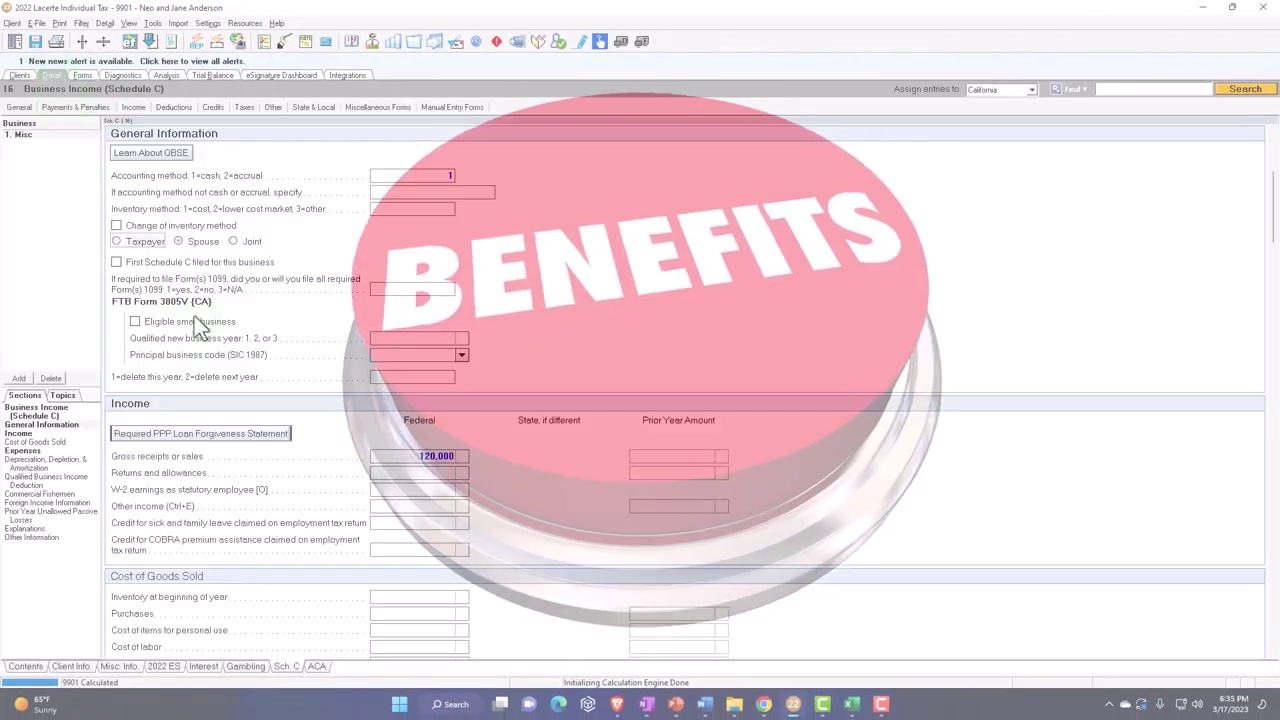
click(232, 244)
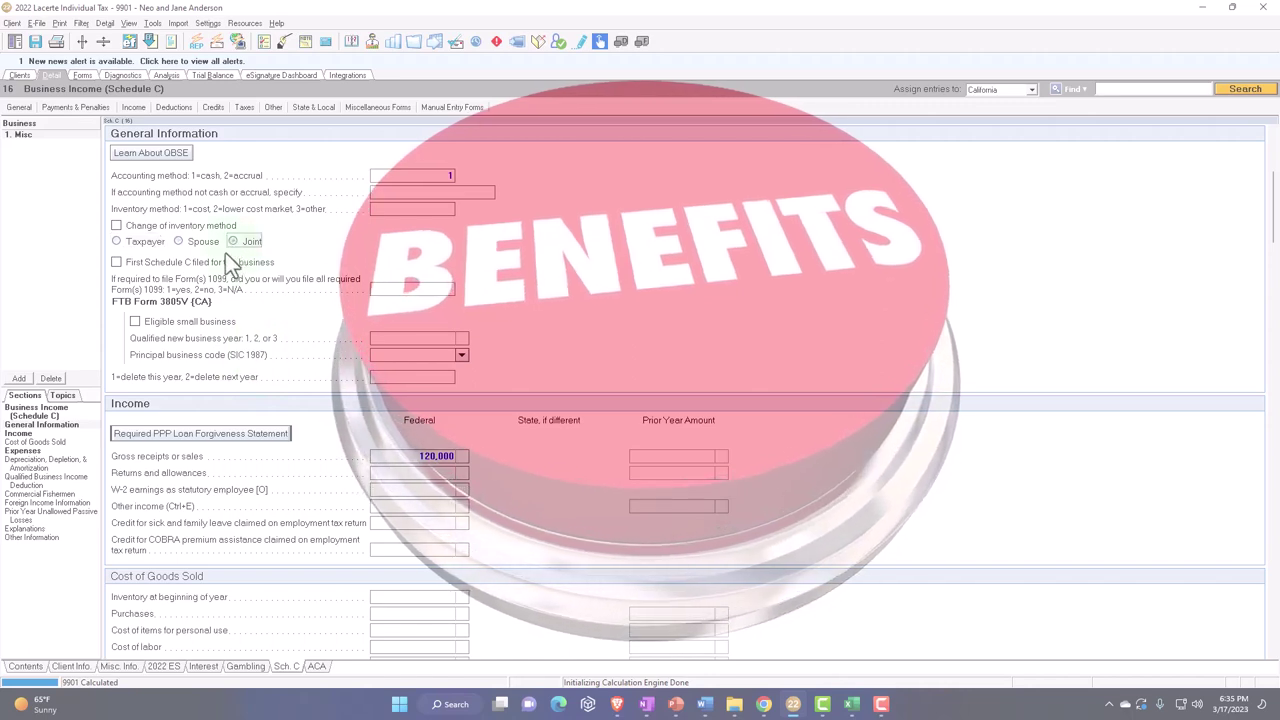
click(82, 76)
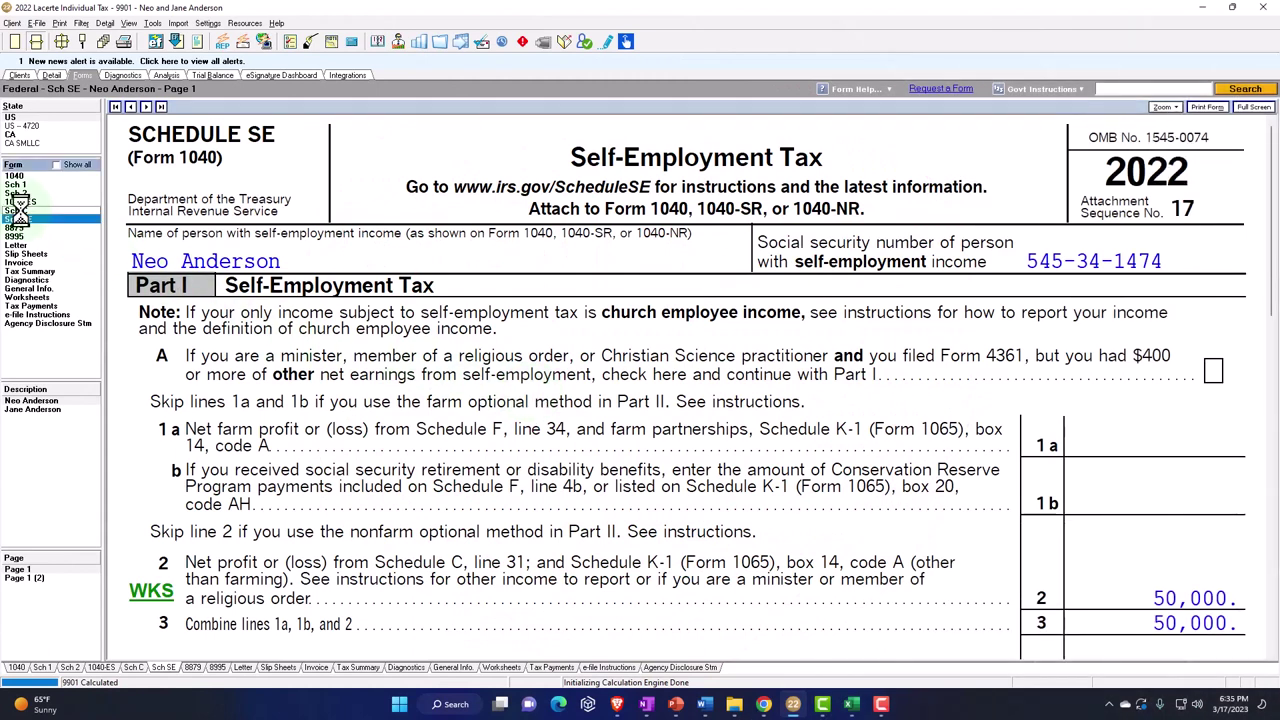
Step: Review the joint Schedule C down to net profit on line 31, and Form 1040 page 1 down to taxable income
click(18, 210)
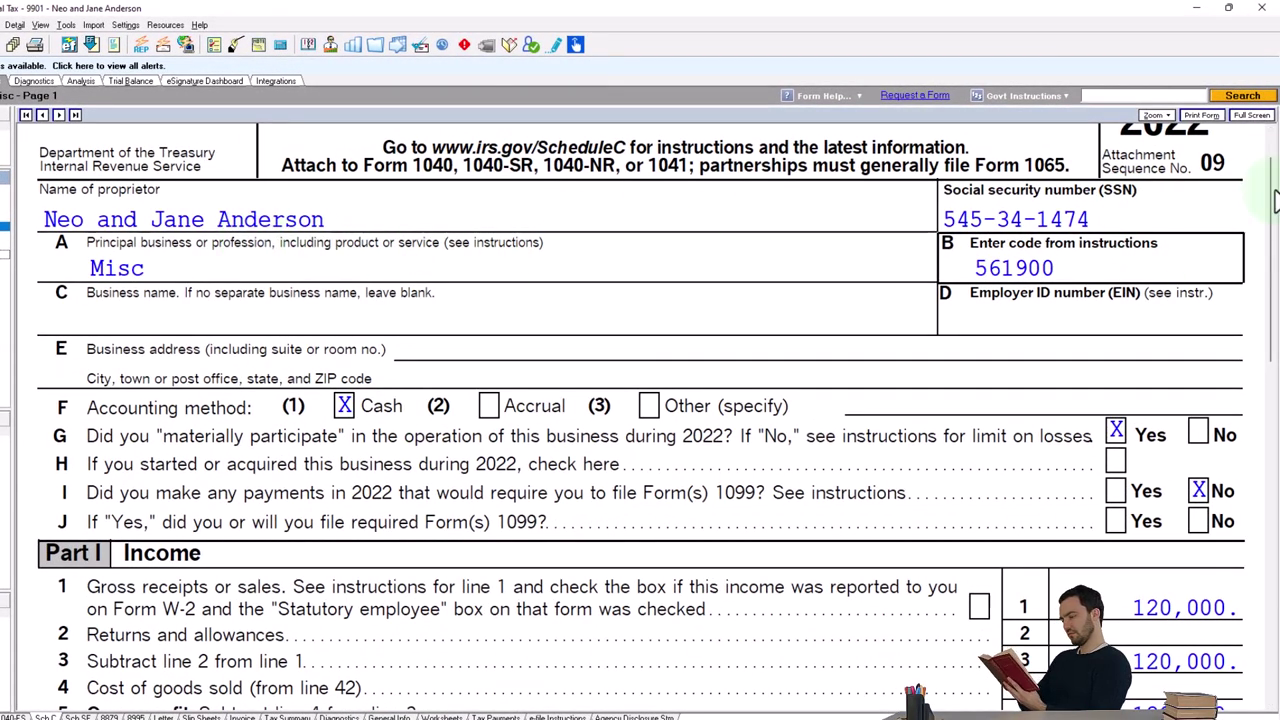
drag(1273, 195, 1271, 480)
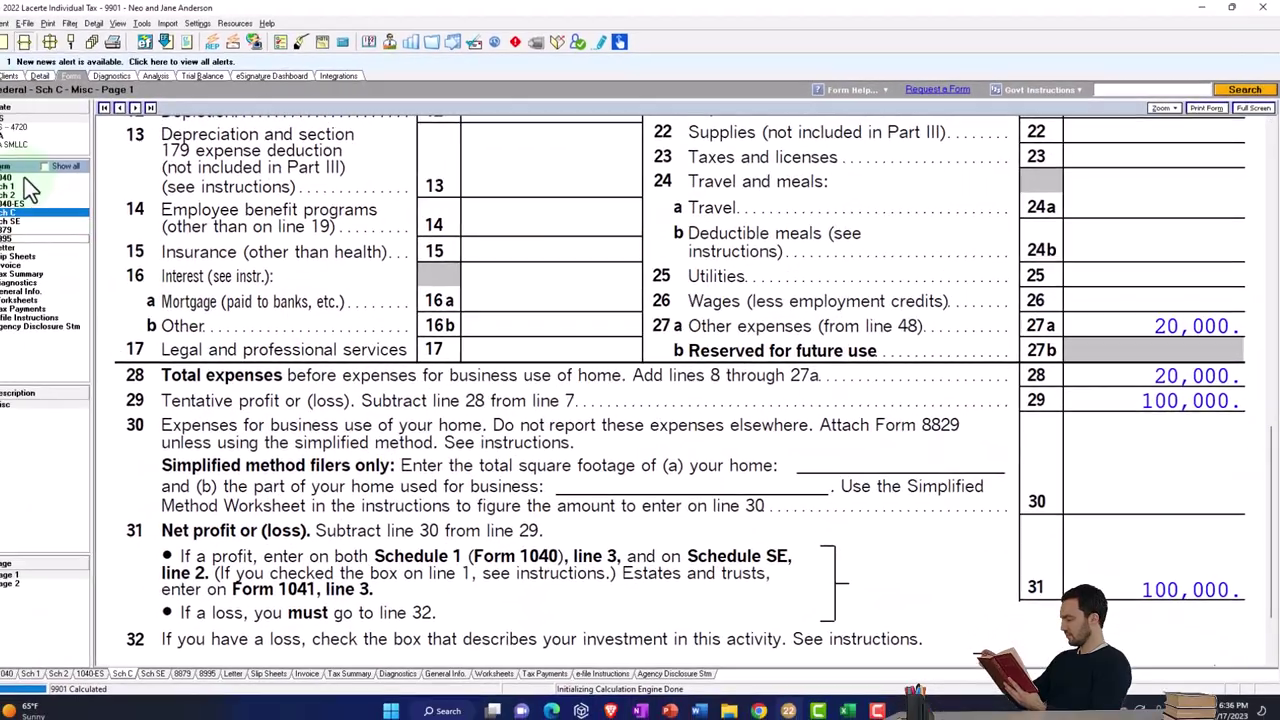
click(36, 178)
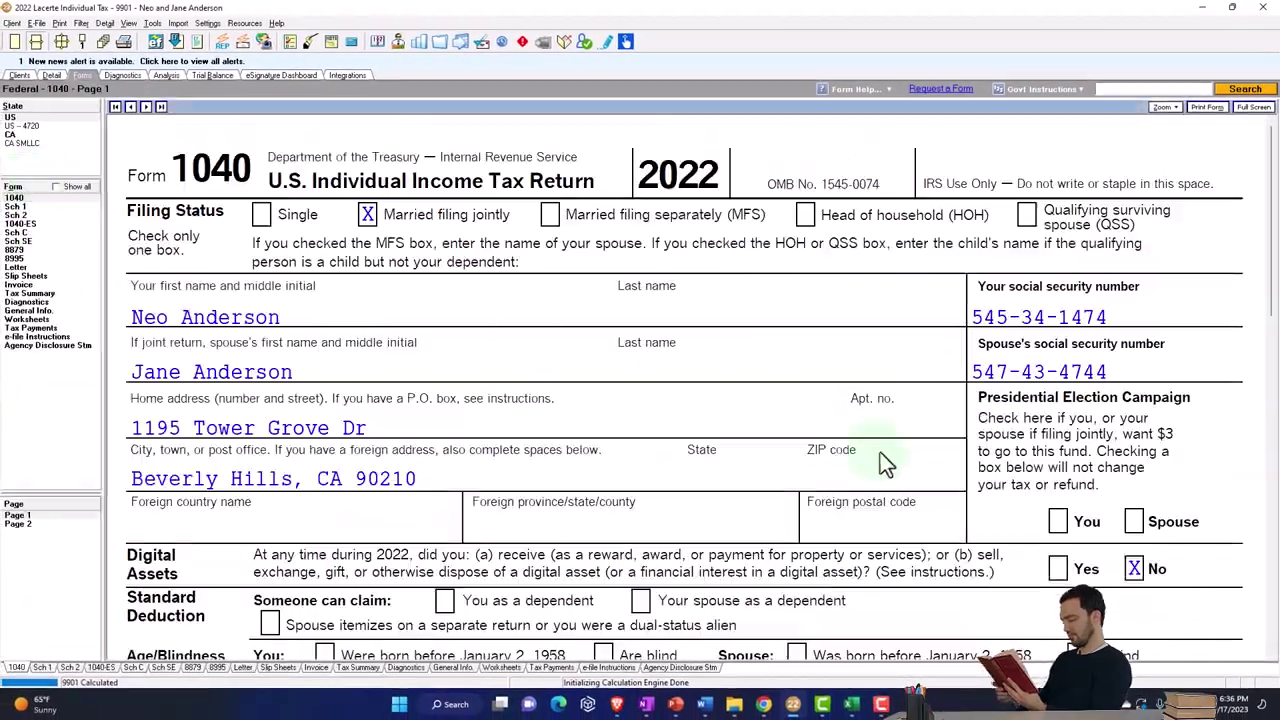
scroll(882, 462, down, 15)
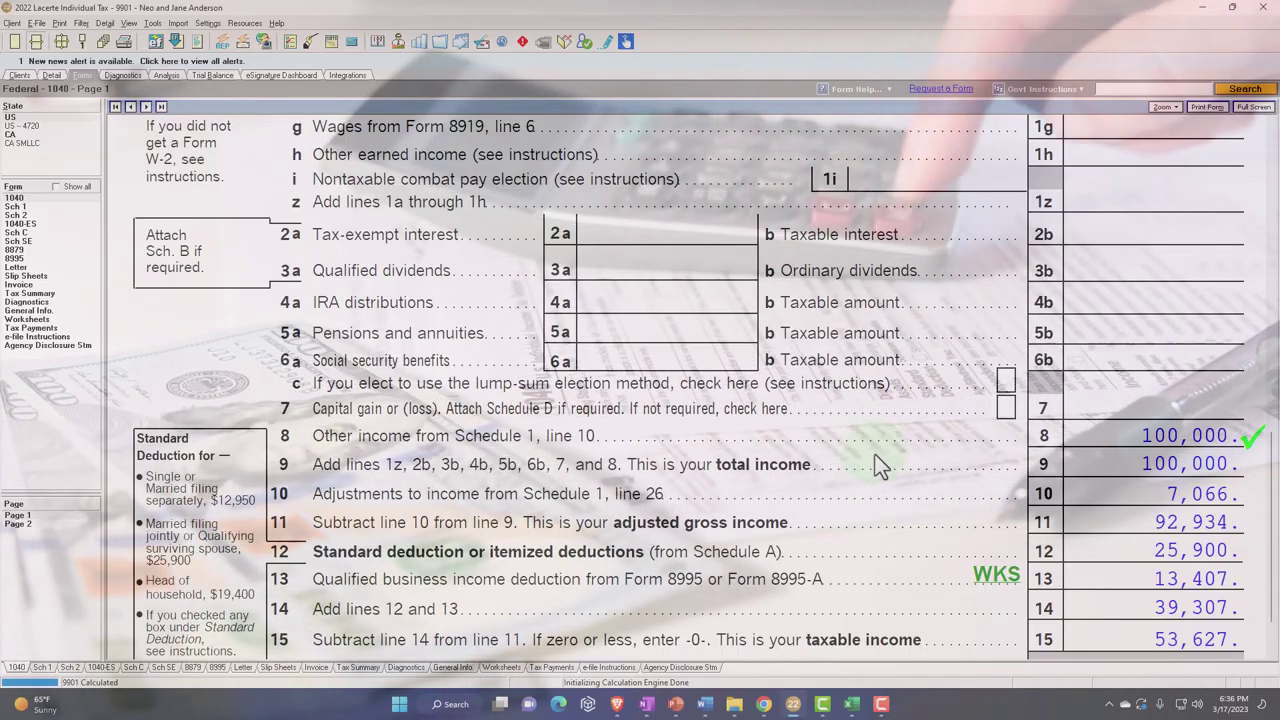
Step: Review the taxpayer's own Schedule SE down to the one-half self-employment tax deduction on line 13
click(30, 241)
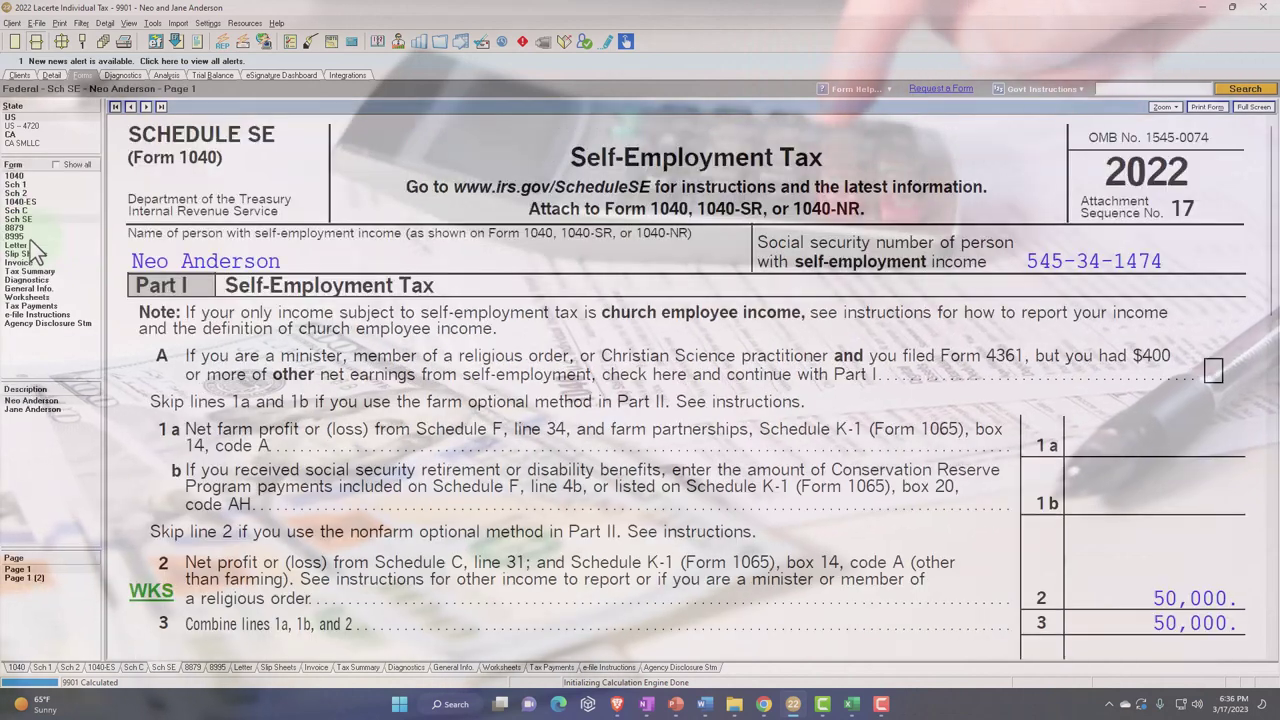
click(40, 400)
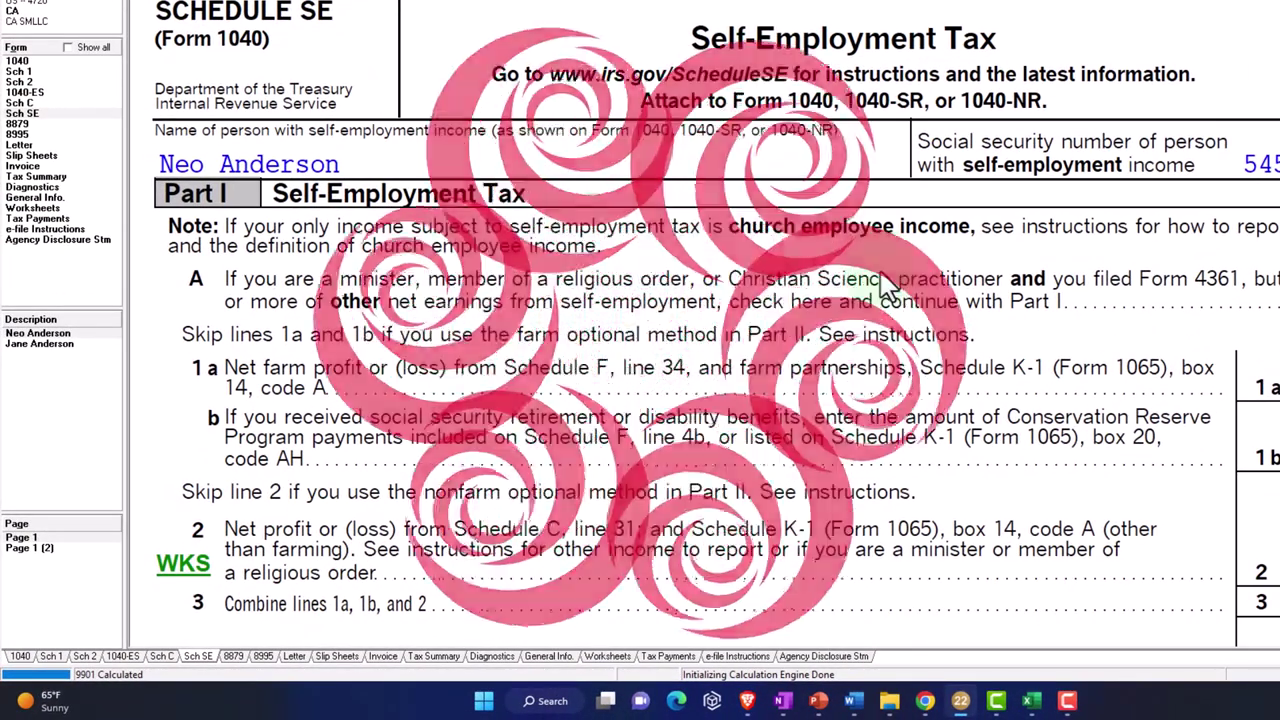
scroll(870, 305, down, 10)
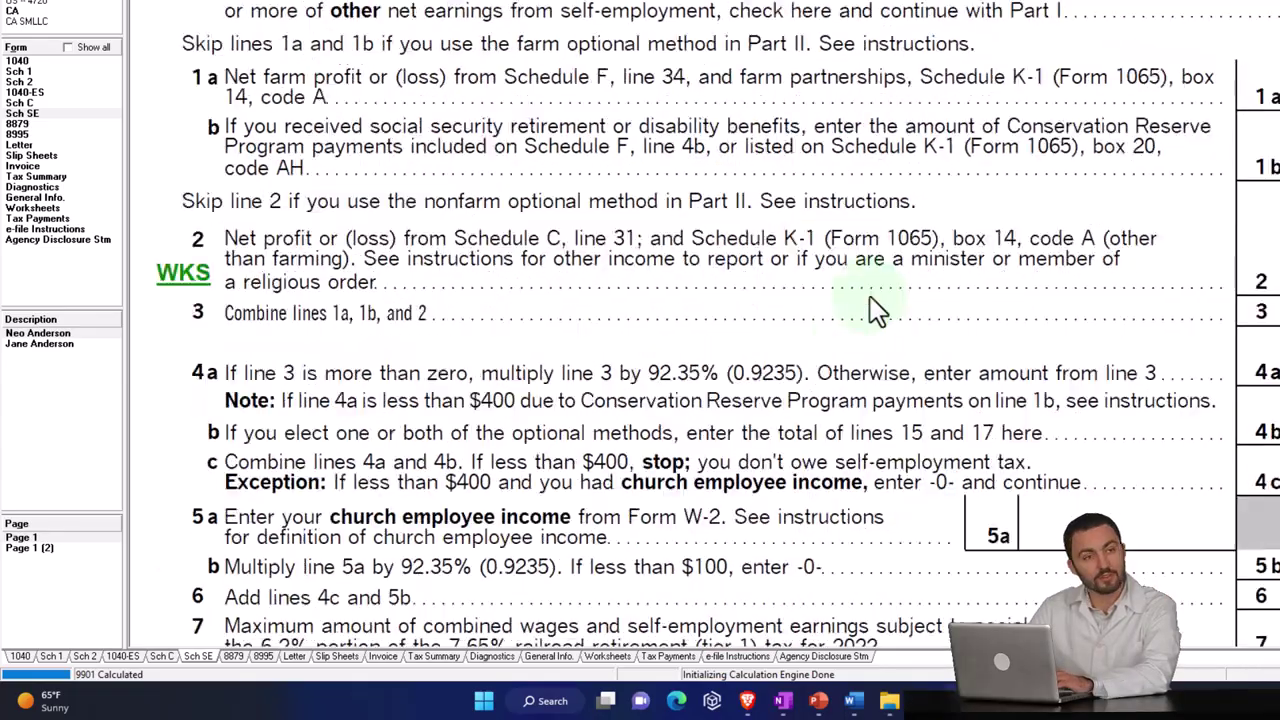
scroll(871, 306, down, 5)
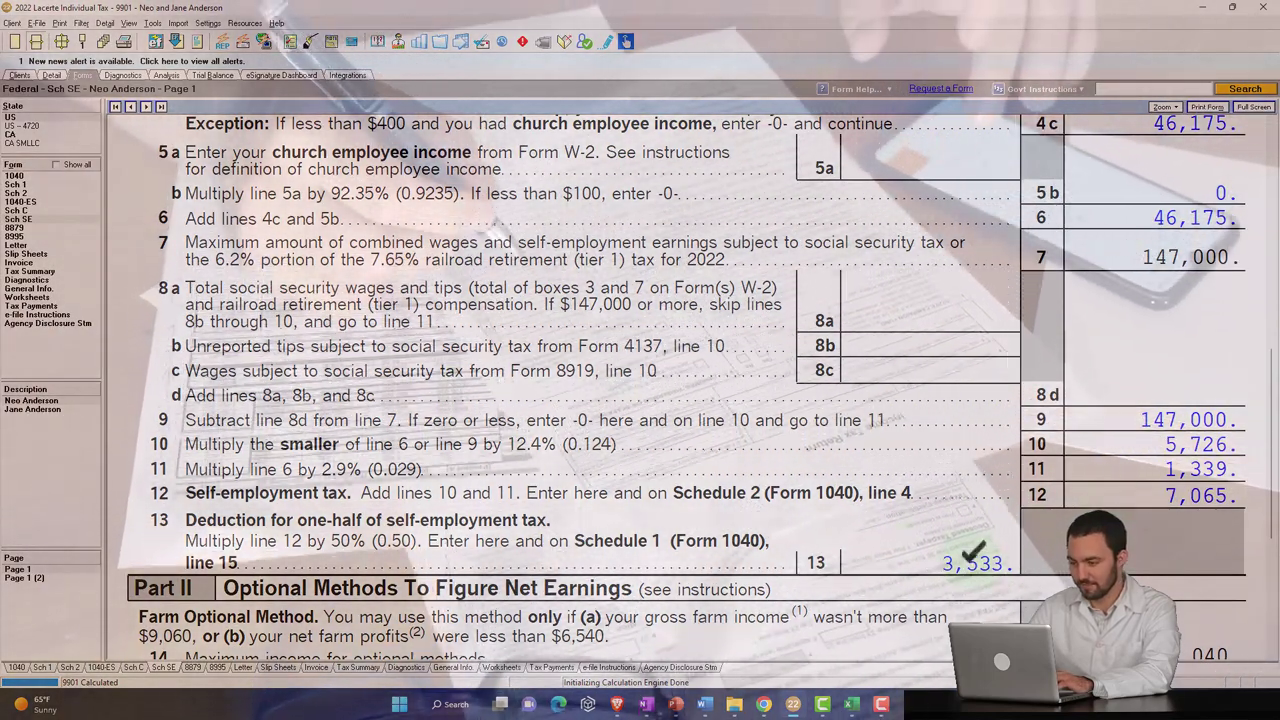
Step: Review the spouse's Schedule SE down to line 13, and check the other taxes on Form 1040 page 2, line 23
click(57, 410)
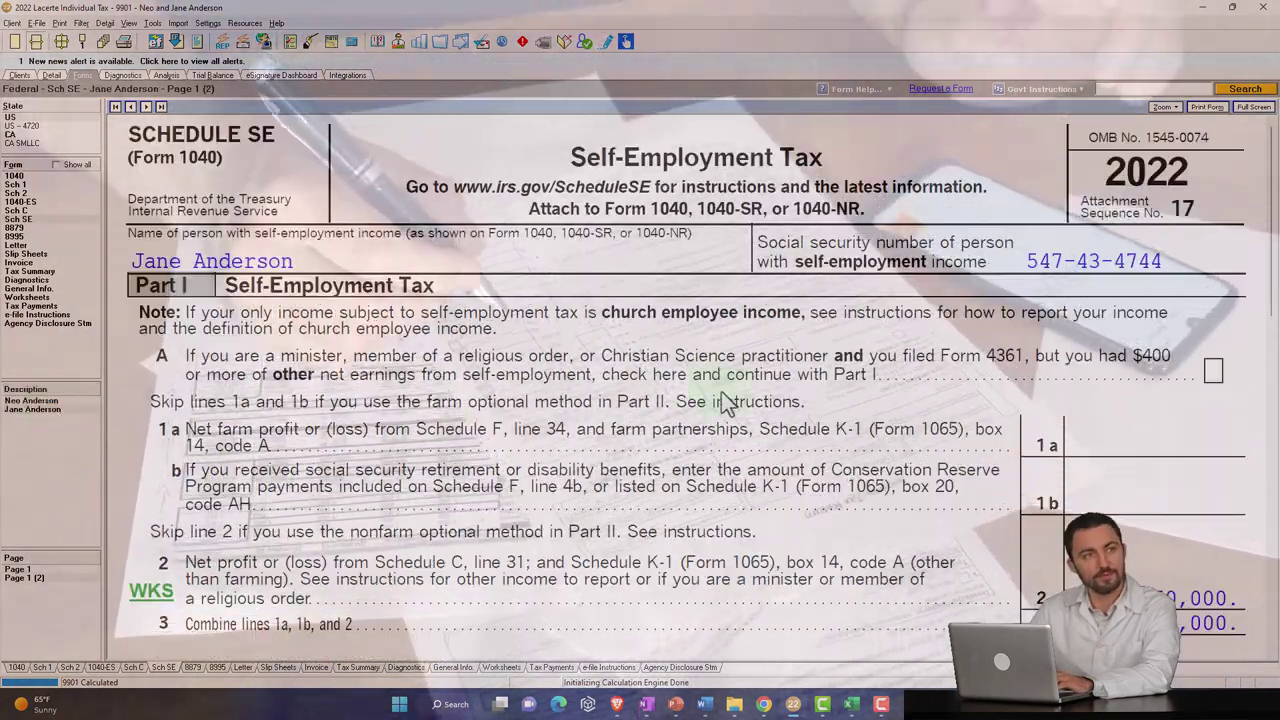
scroll(700, 400, down, 5)
scroll(725, 400, down, 3)
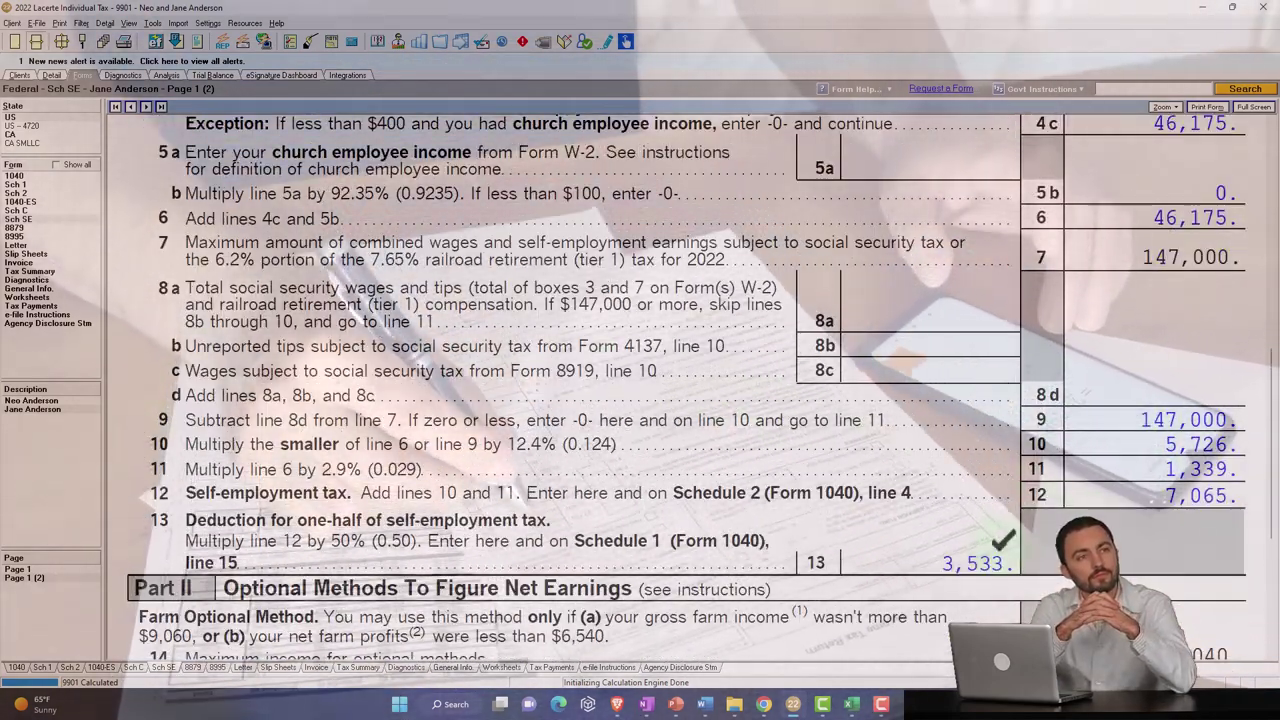
click(16, 177)
click(34, 526)
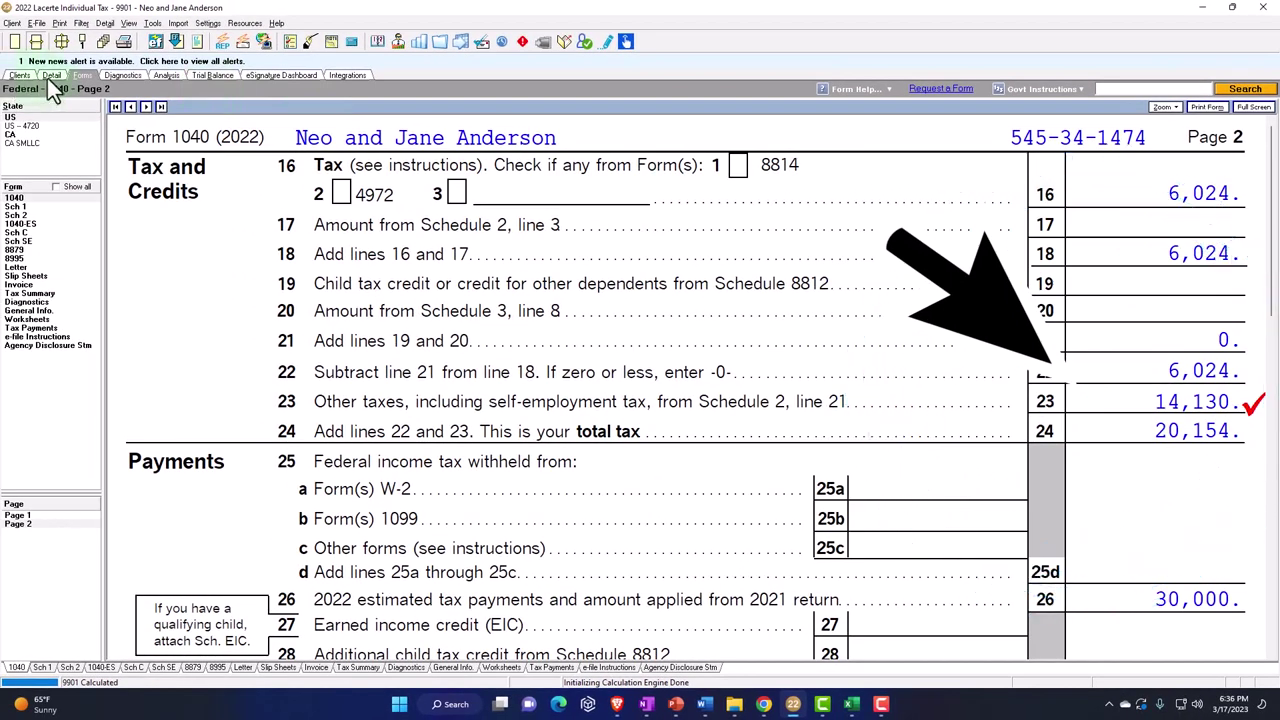
Step: Return to the Schedule C business income input and assign the Misc business to the taxpayer
click(50, 76)
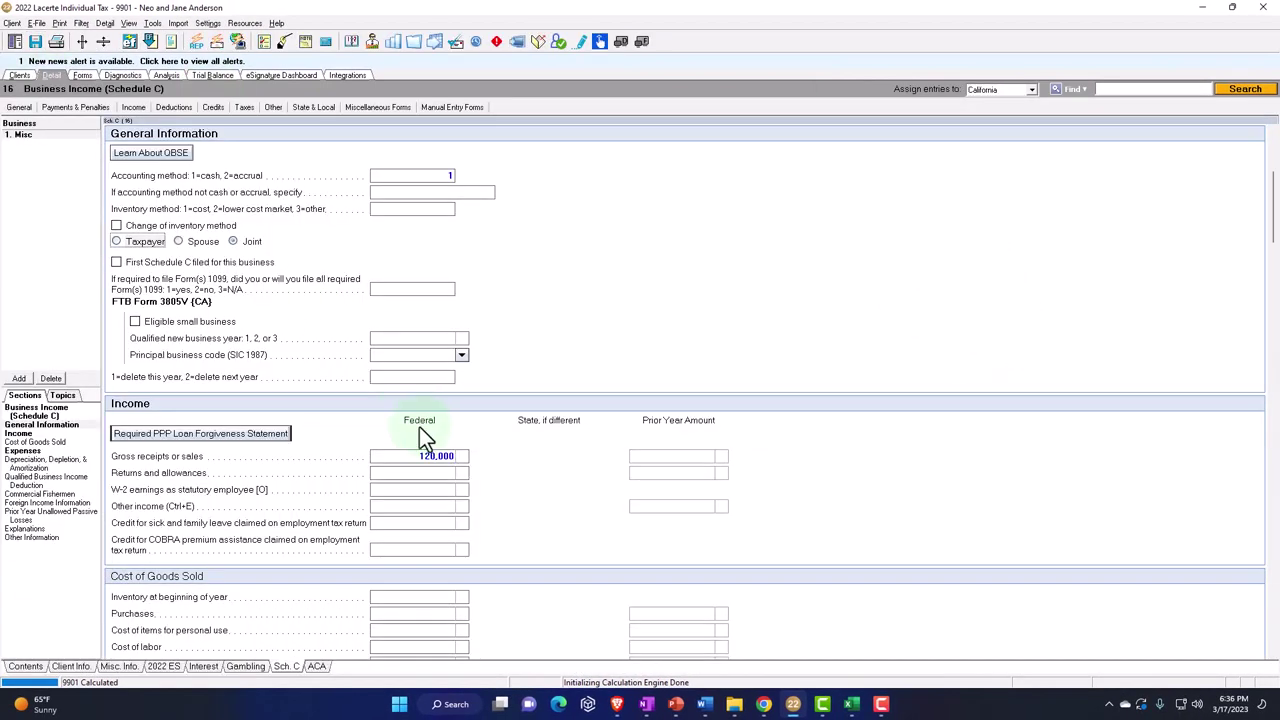
click(83, 75)
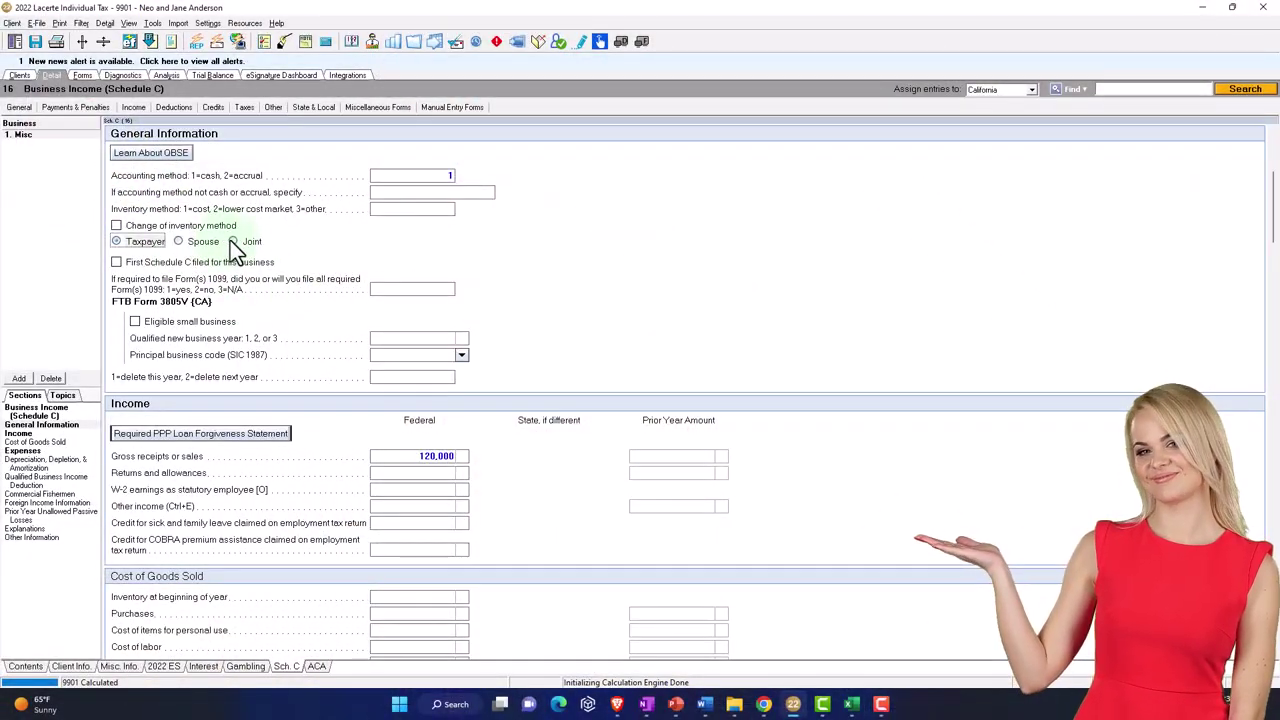
Step: Assign the Misc business jointly to both spouses and review the resulting taxes on Form 1040 page 2
click(232, 241)
click(80, 75)
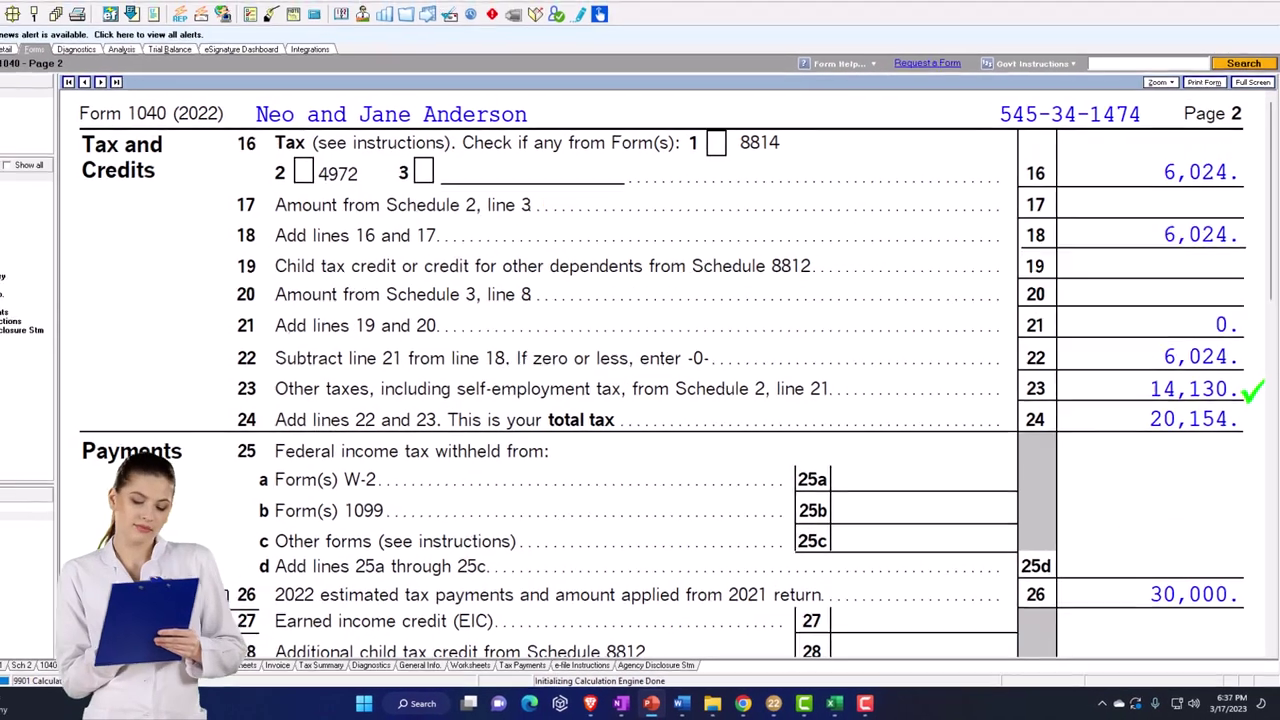
Step: Switch to the PowerPoint presentation and read the Qualified joint venture exception slide and the Caution slide
drag(655, 400, 351, 5)
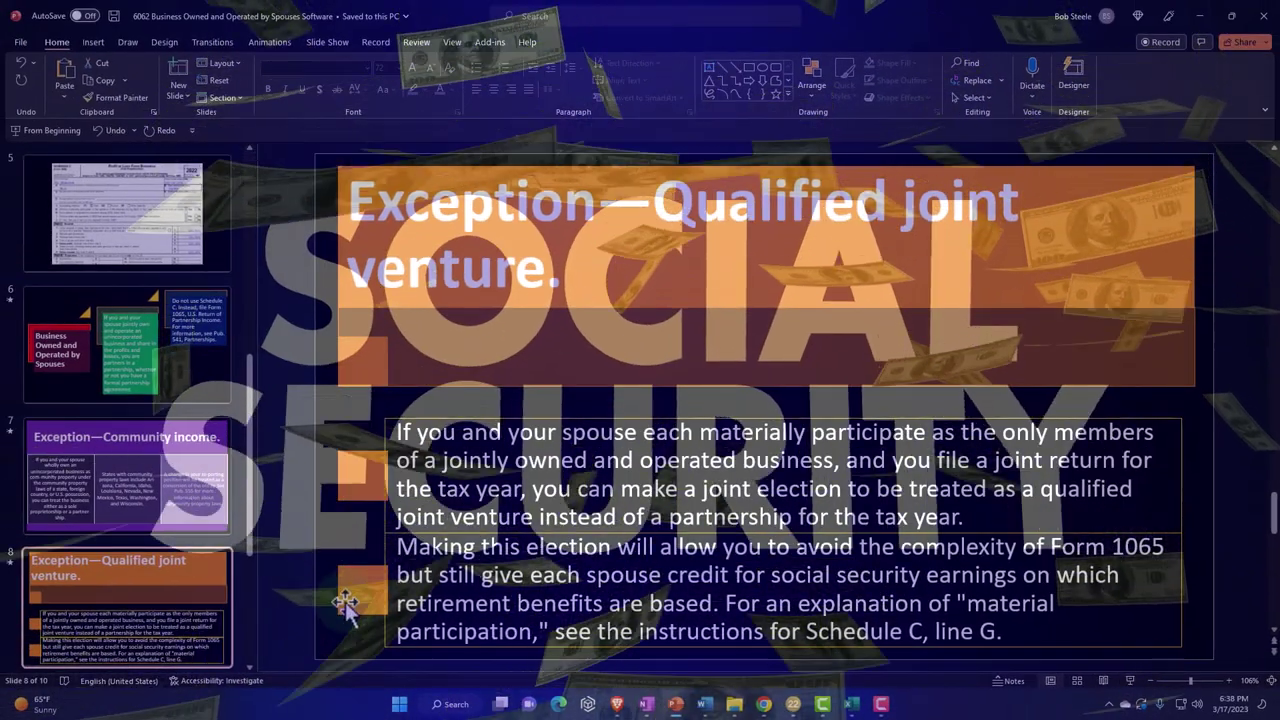
scroll(200, 600, down, 2)
click(182, 593)
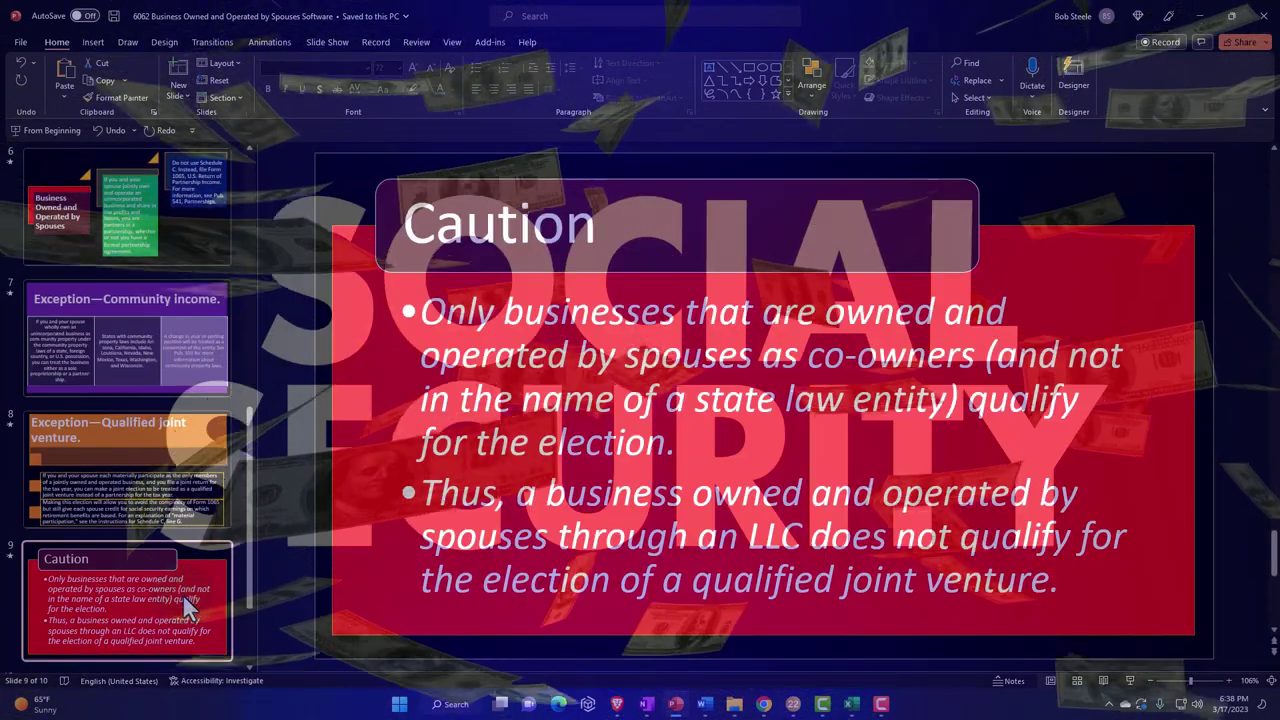
click(172, 505)
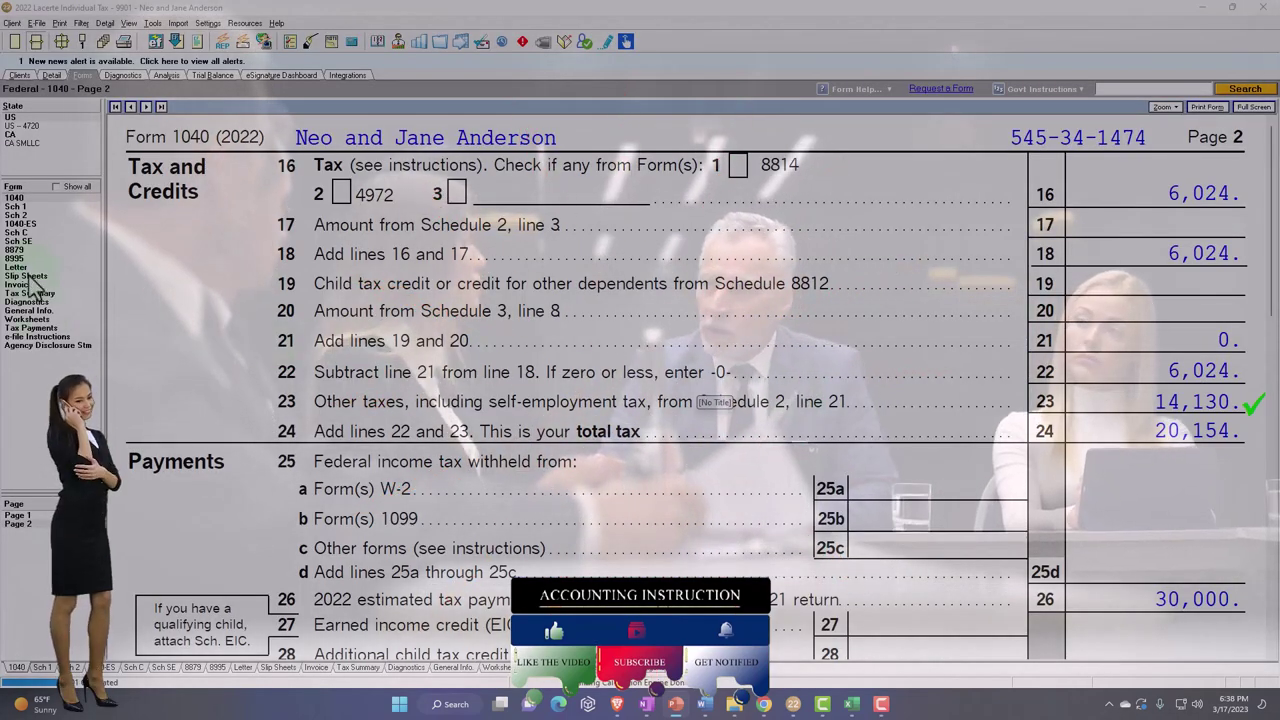
Step: Switch back to the tax return and review the taxpayer's Schedule SE from net profit on line 2 down to line 8
click(18, 241)
scroll(493, 440, down, 3)
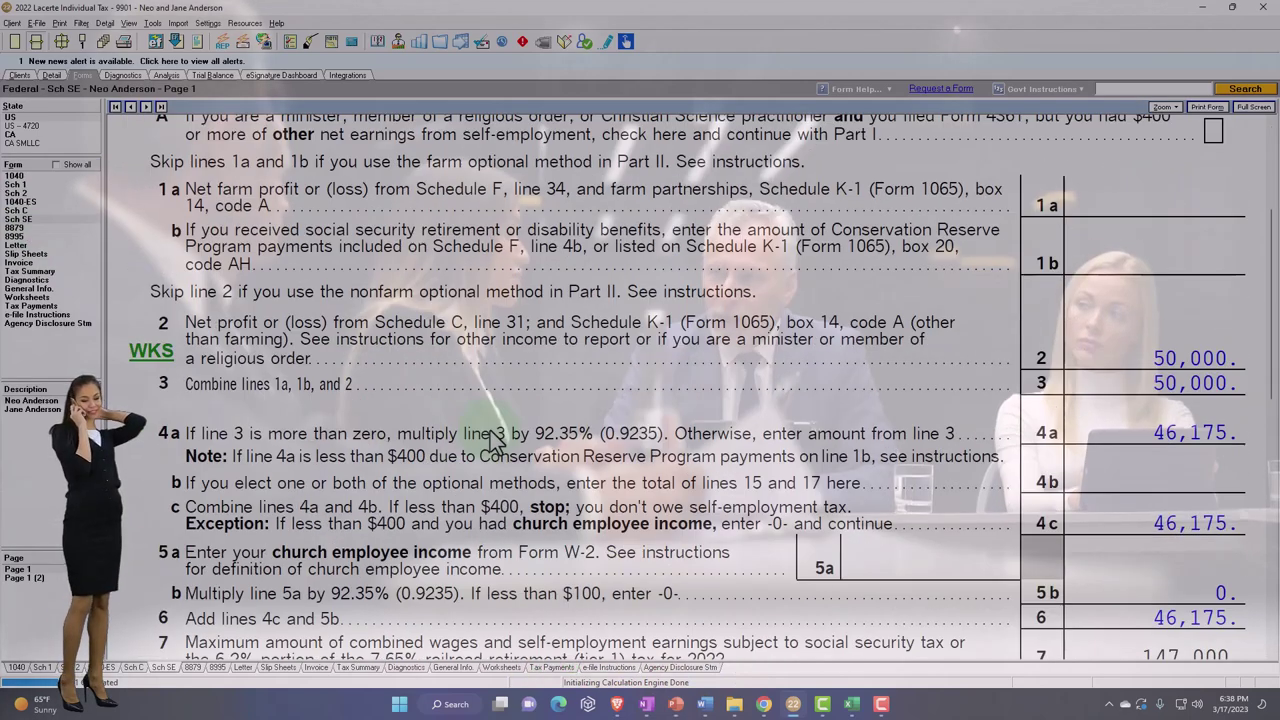
scroll(493, 440, down, 3)
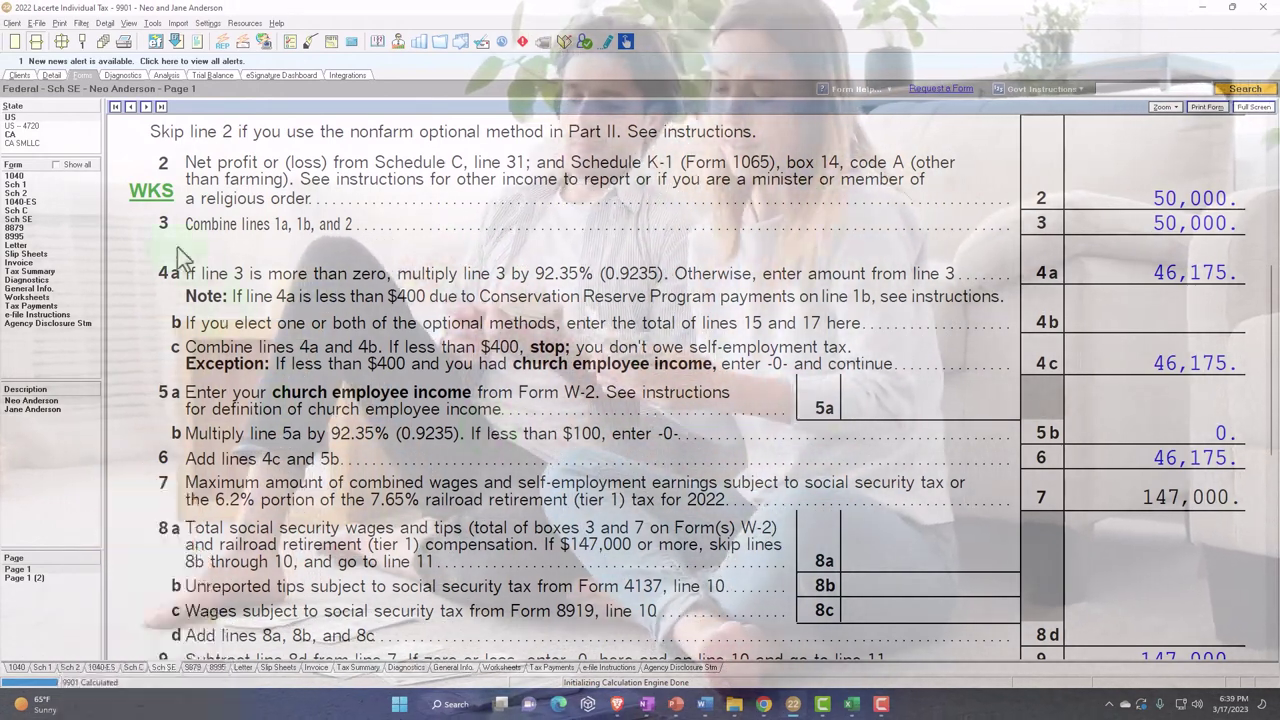
Step: Return to the Schedule C business income input, add a second business, and assign the Misc business to the taxpayer
click(52, 76)
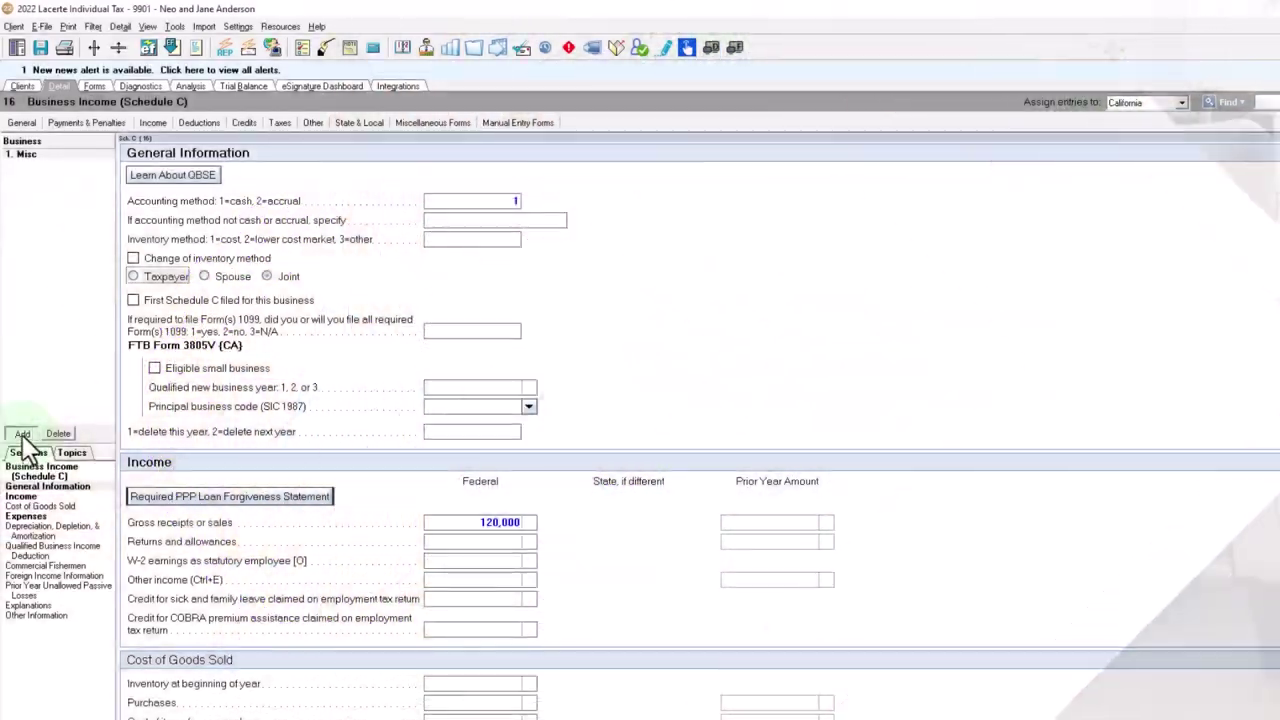
click(21, 435)
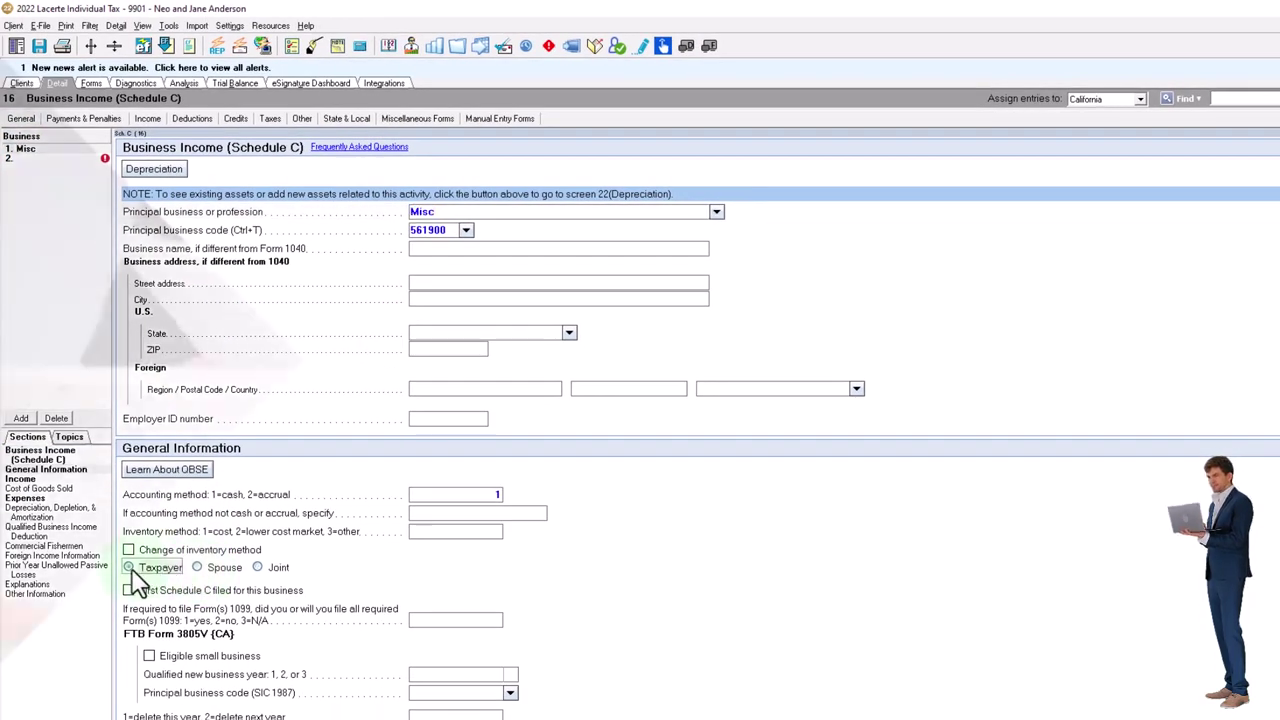
Step: Set the amount in the supporting detail of the Misc business's gross receipts to 100,000
scroll(423, 488, down, 8)
key(ctrl+t)
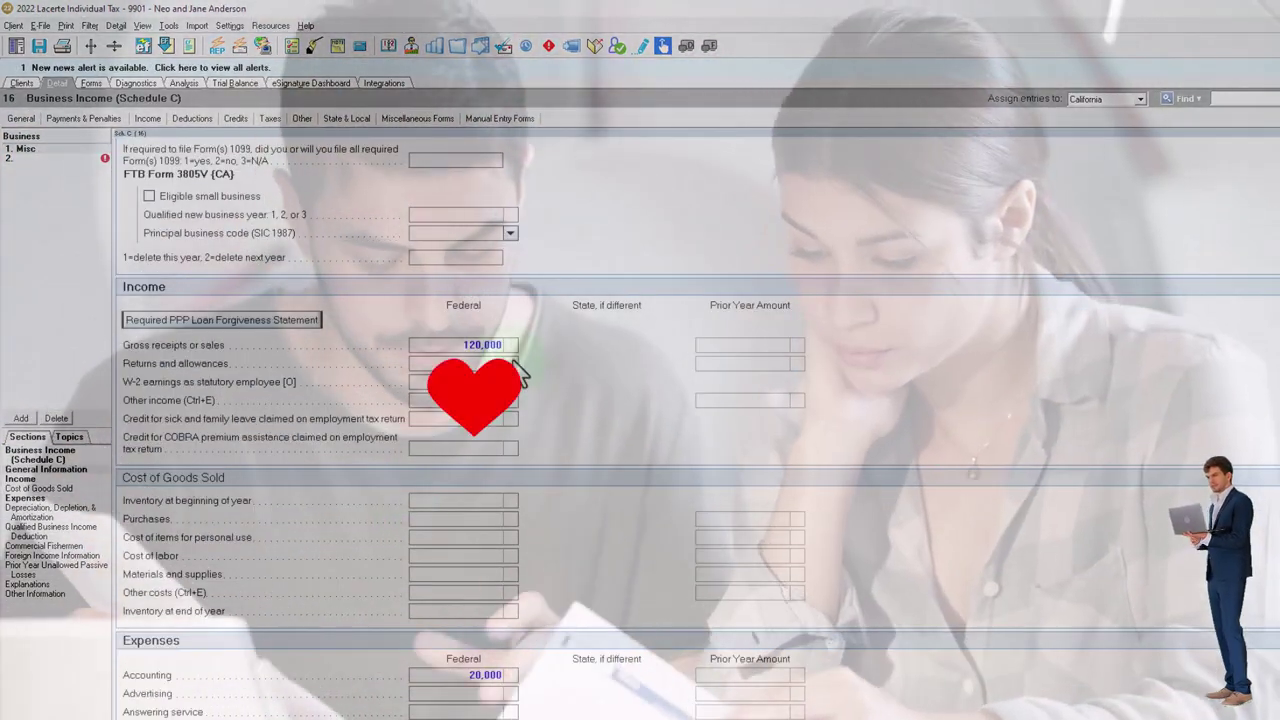
click(885, 395)
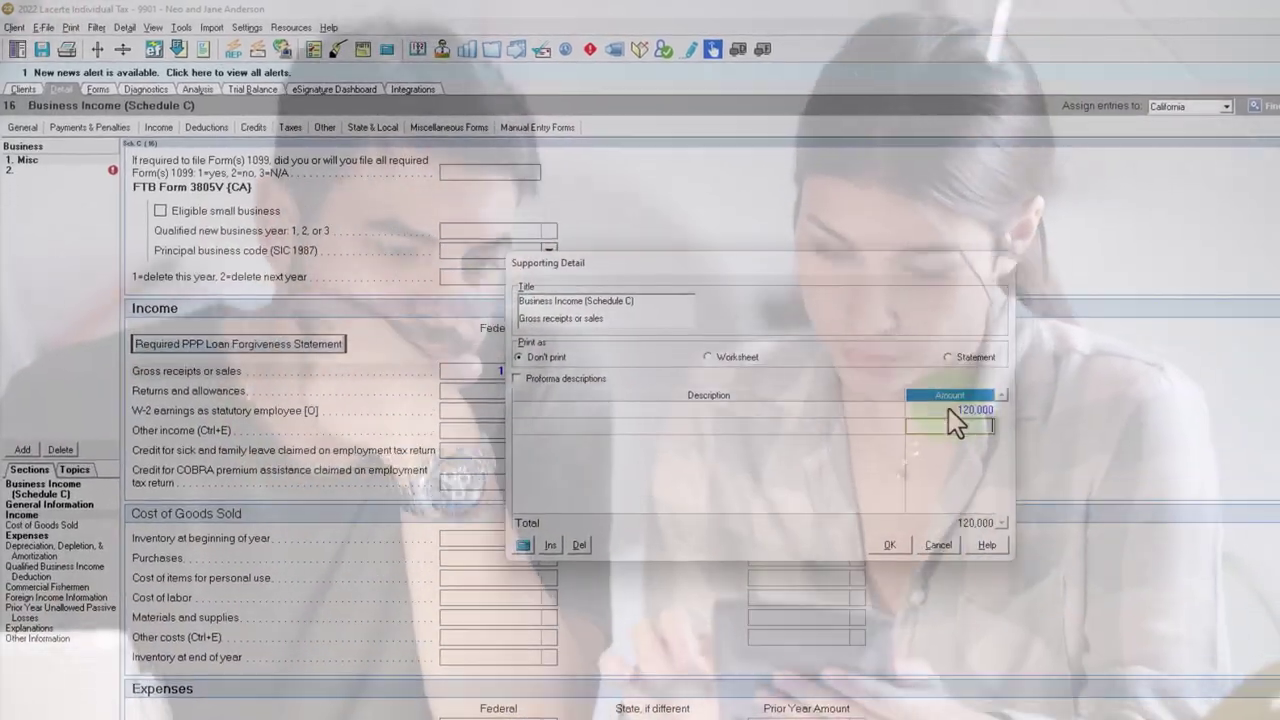
click(882, 378)
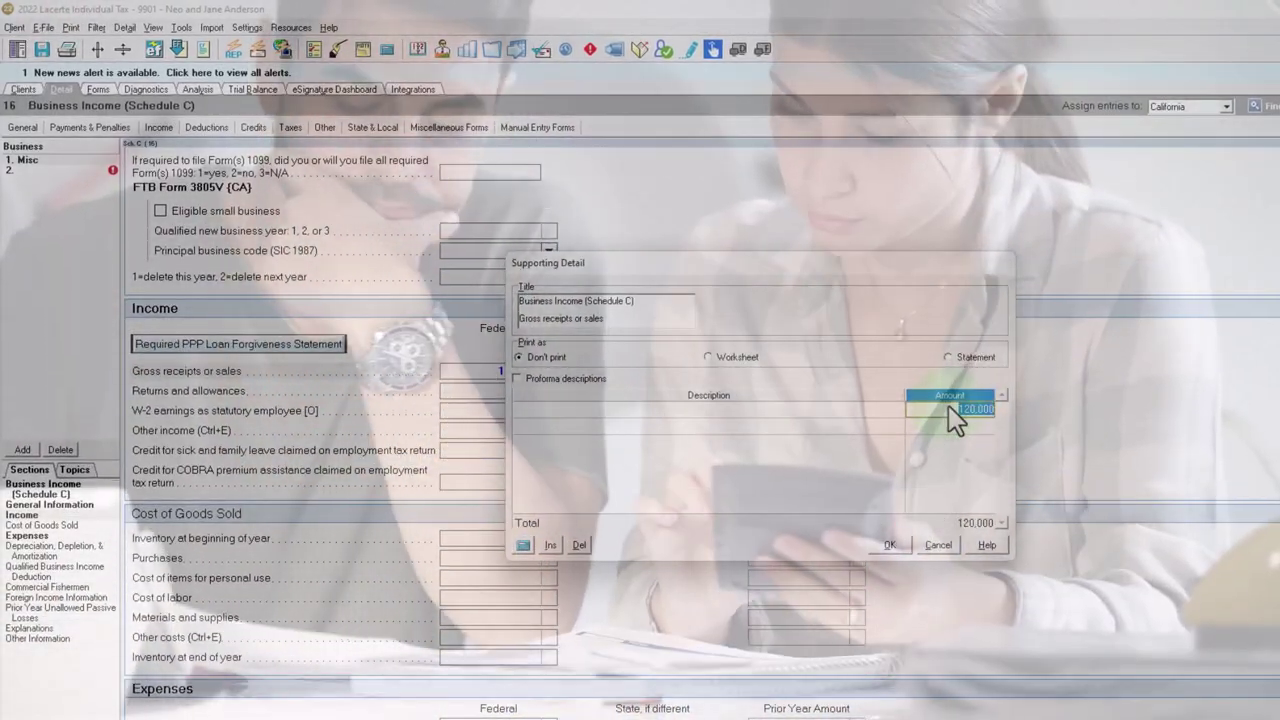
text(100000)
key(Return)
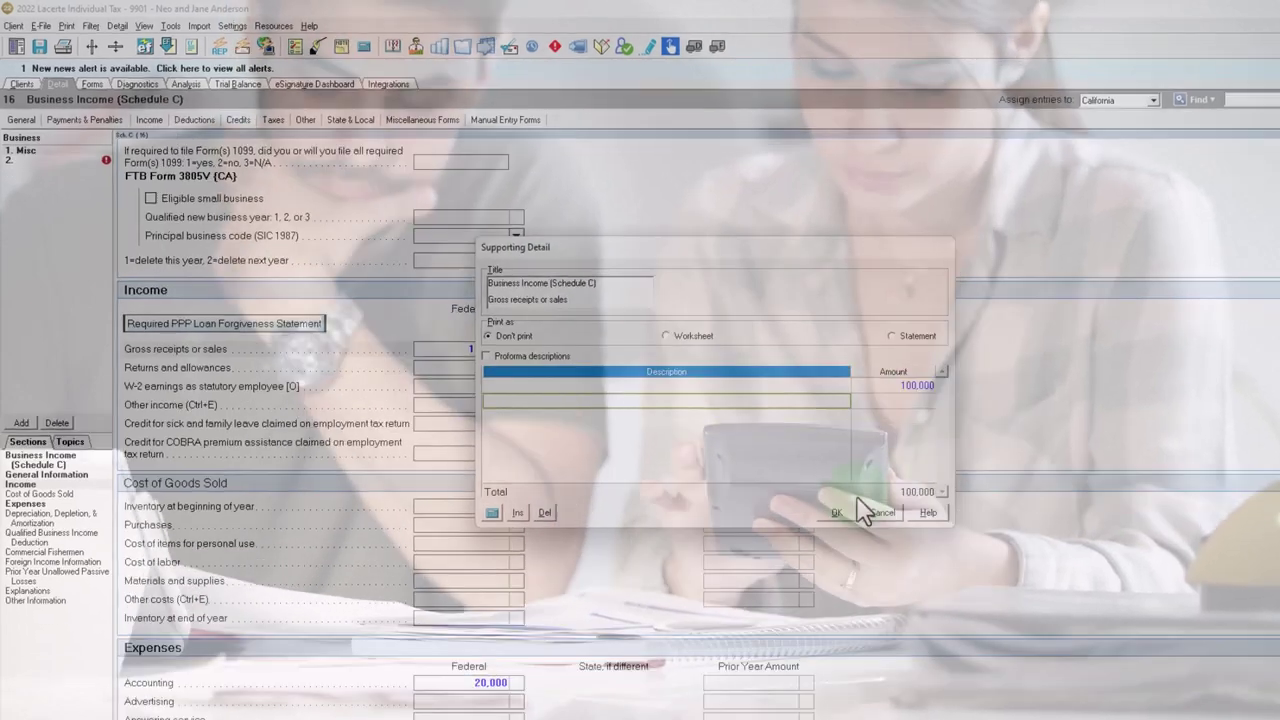
click(889, 544)
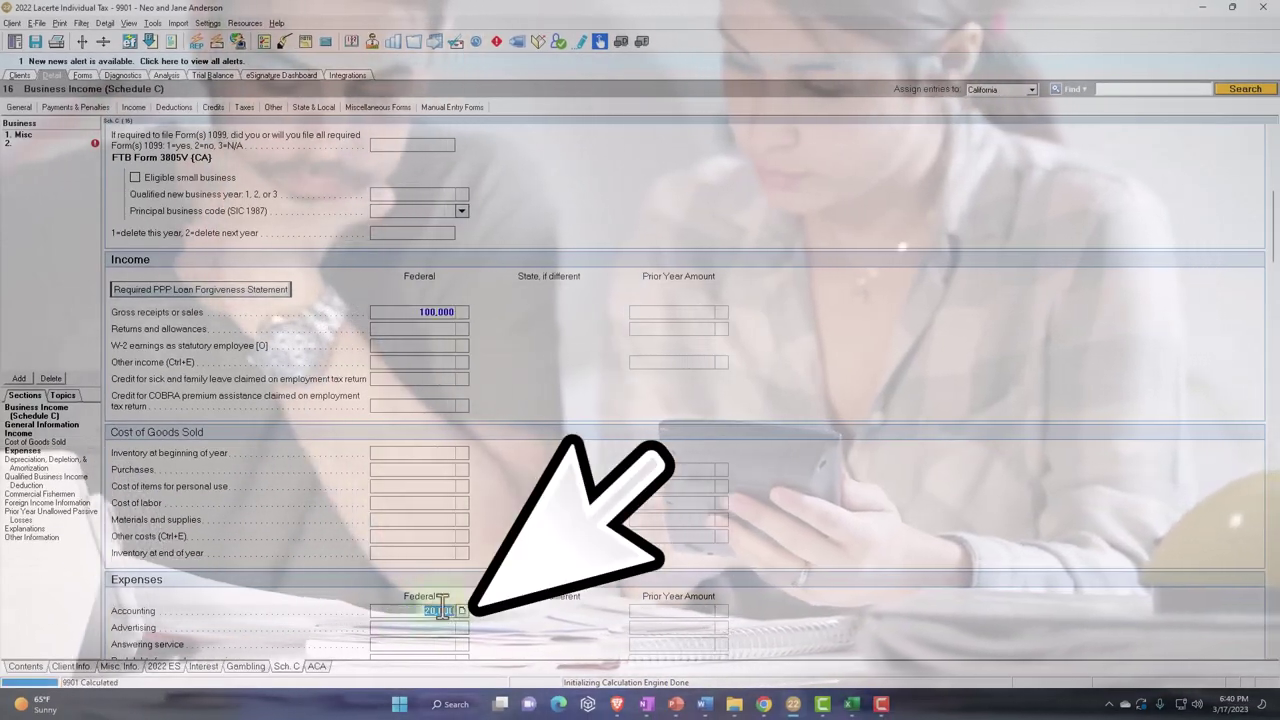
Step: Clear the Misc business's accounting expense and add a -40,000 line to its gross receipts supporting detail
key(Delete)
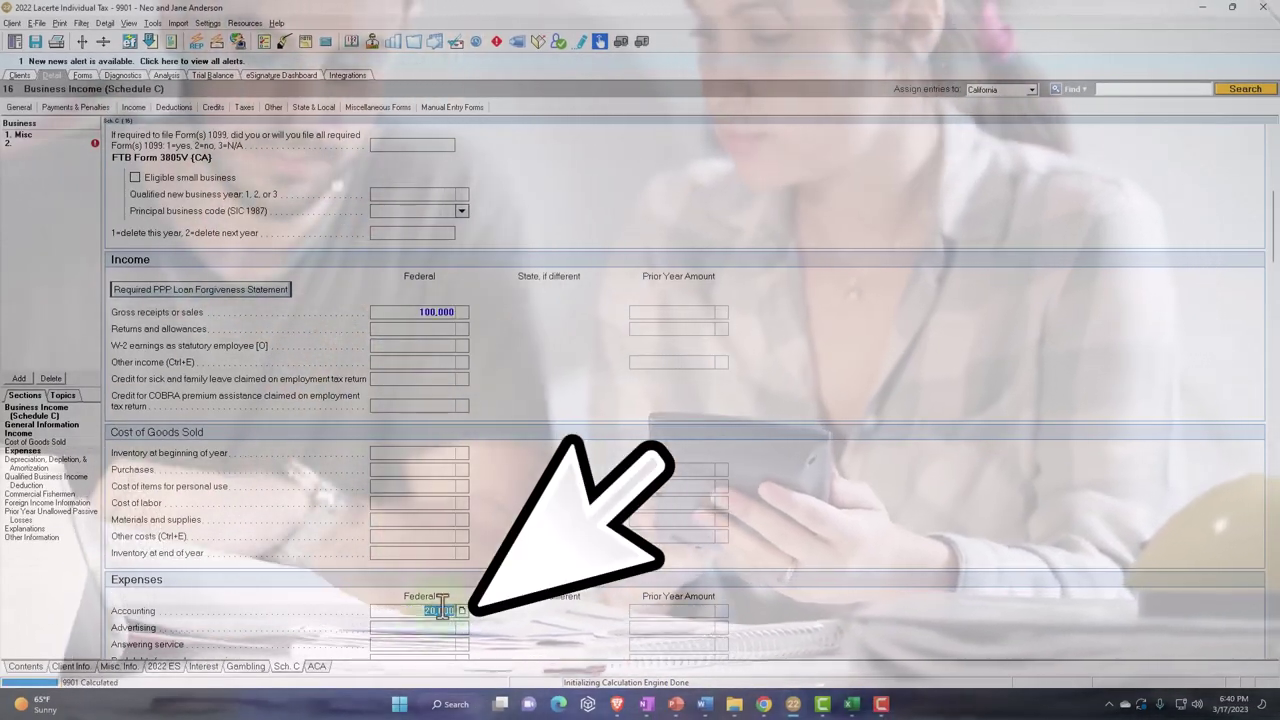
key(Return)
double_click(464, 316)
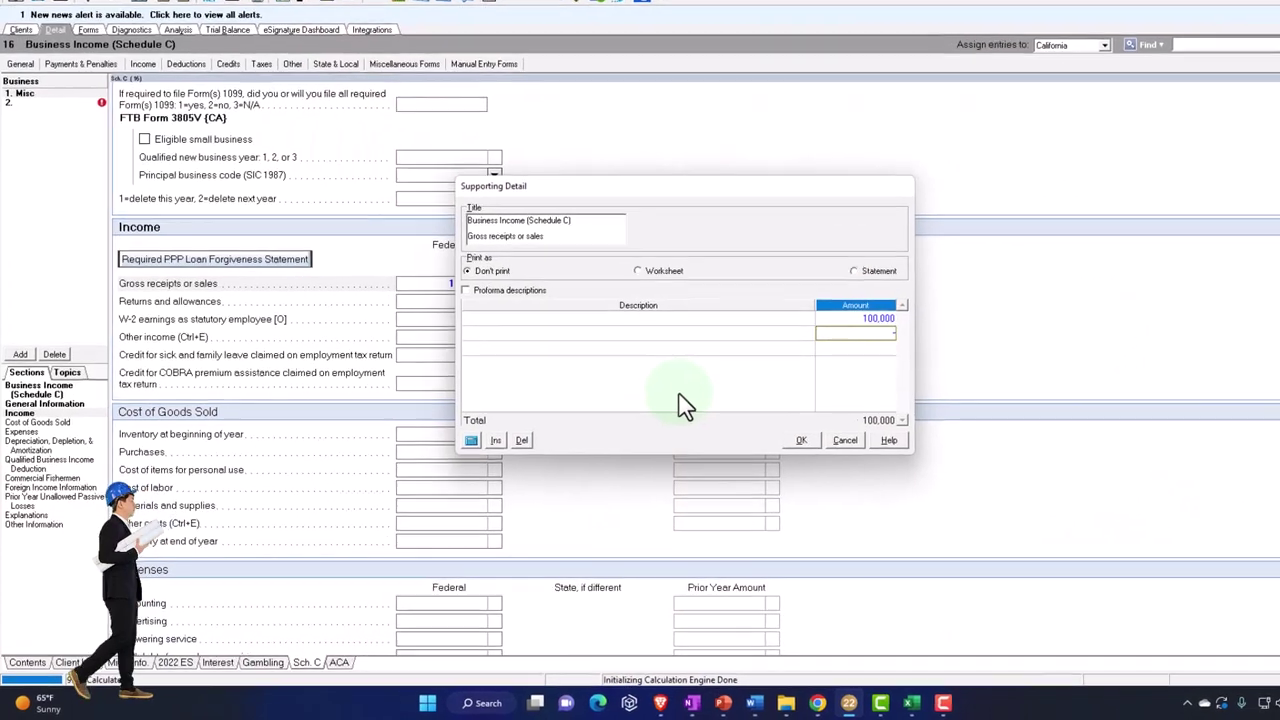
text(-40,000)
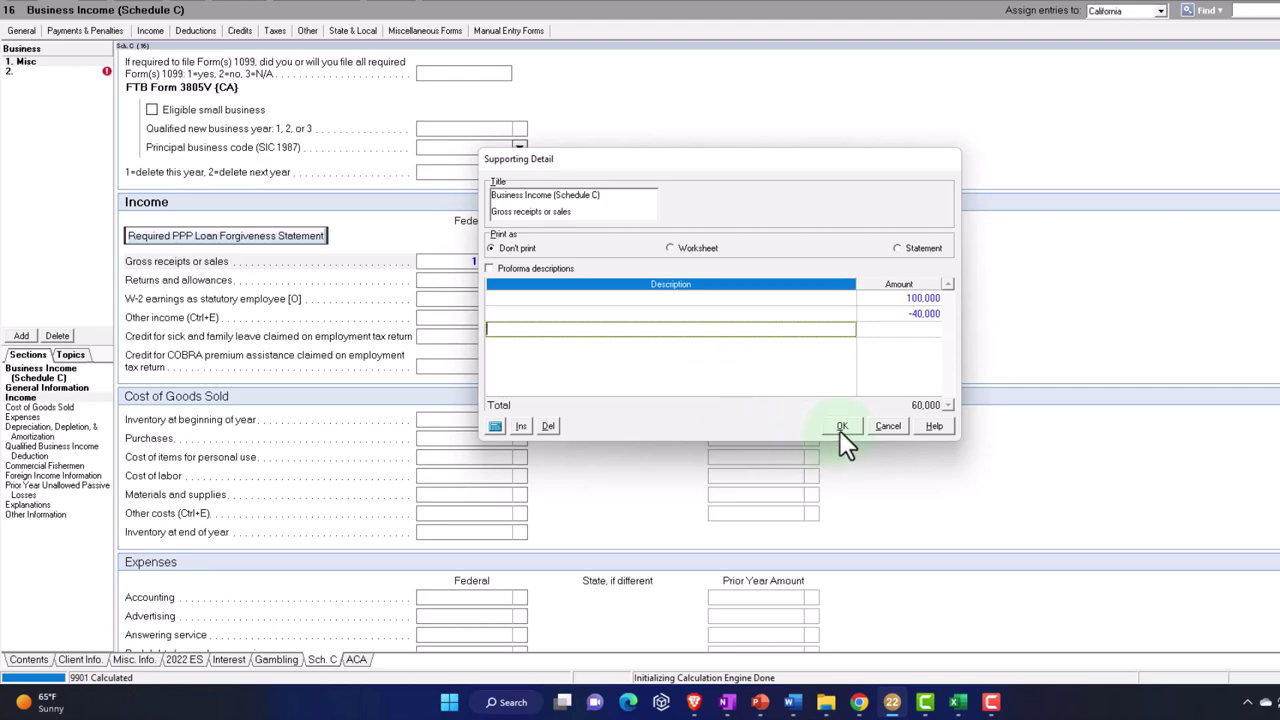
click(841, 427)
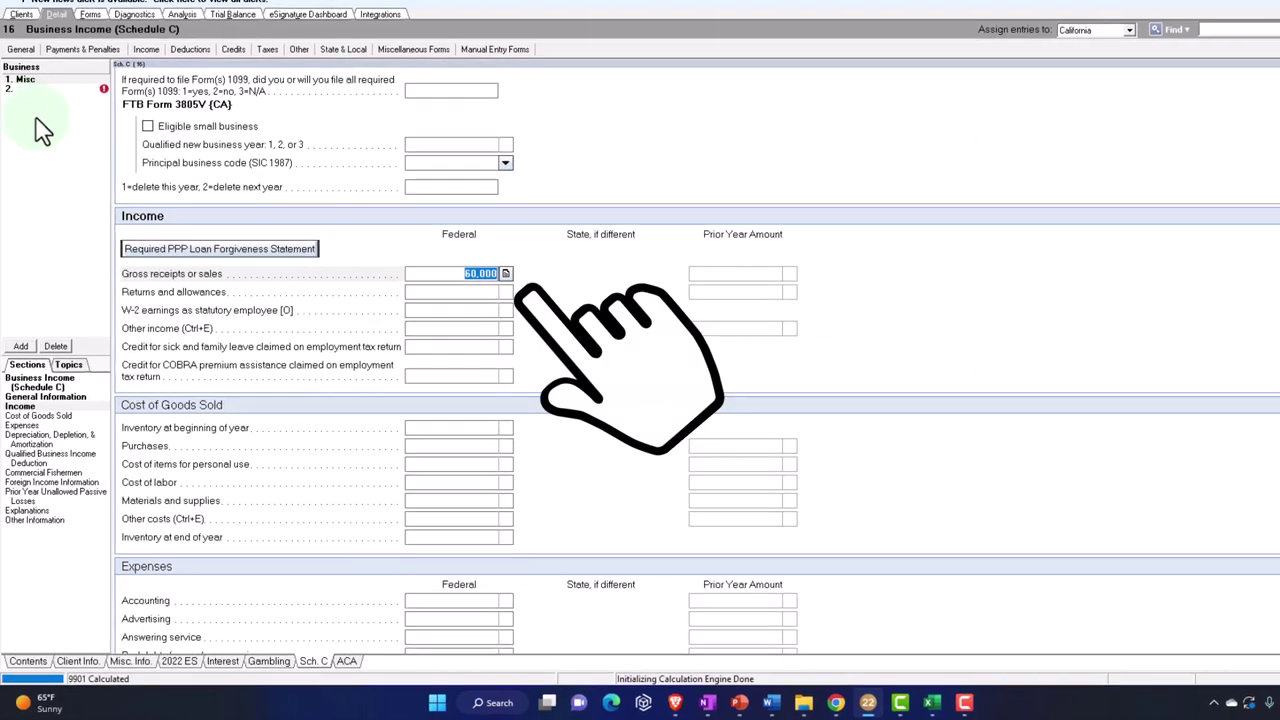
Step: Assign the second business to the spouse and enter 100,000 and -60,000 in the supporting detail of its gross receipts
click(22, 61)
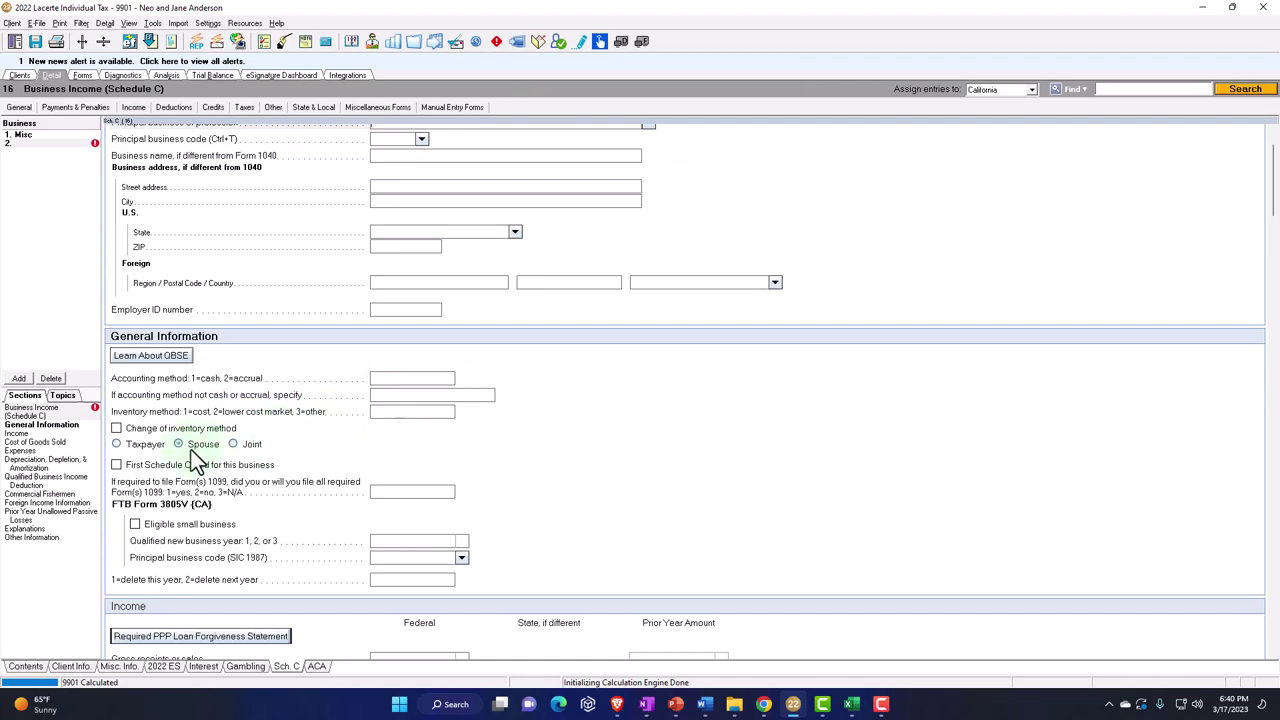
scroll(193, 452, down, 6)
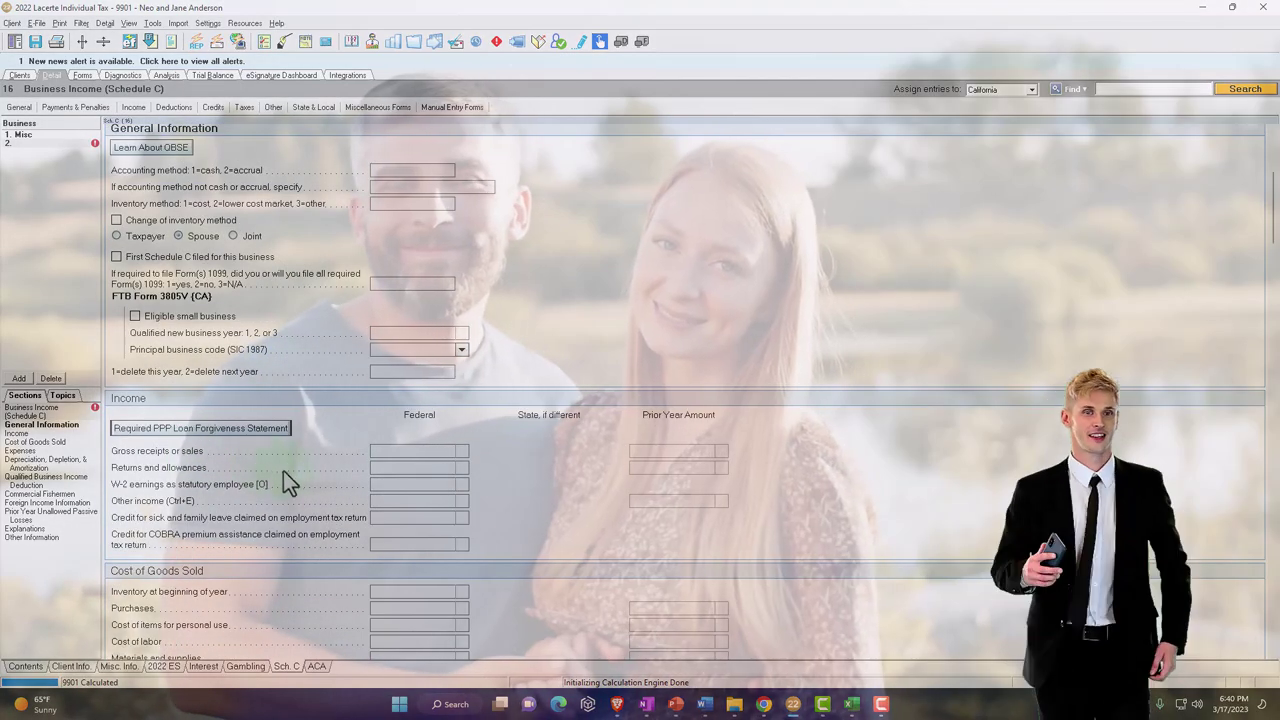
click(393, 450)
key(ctrl+t)
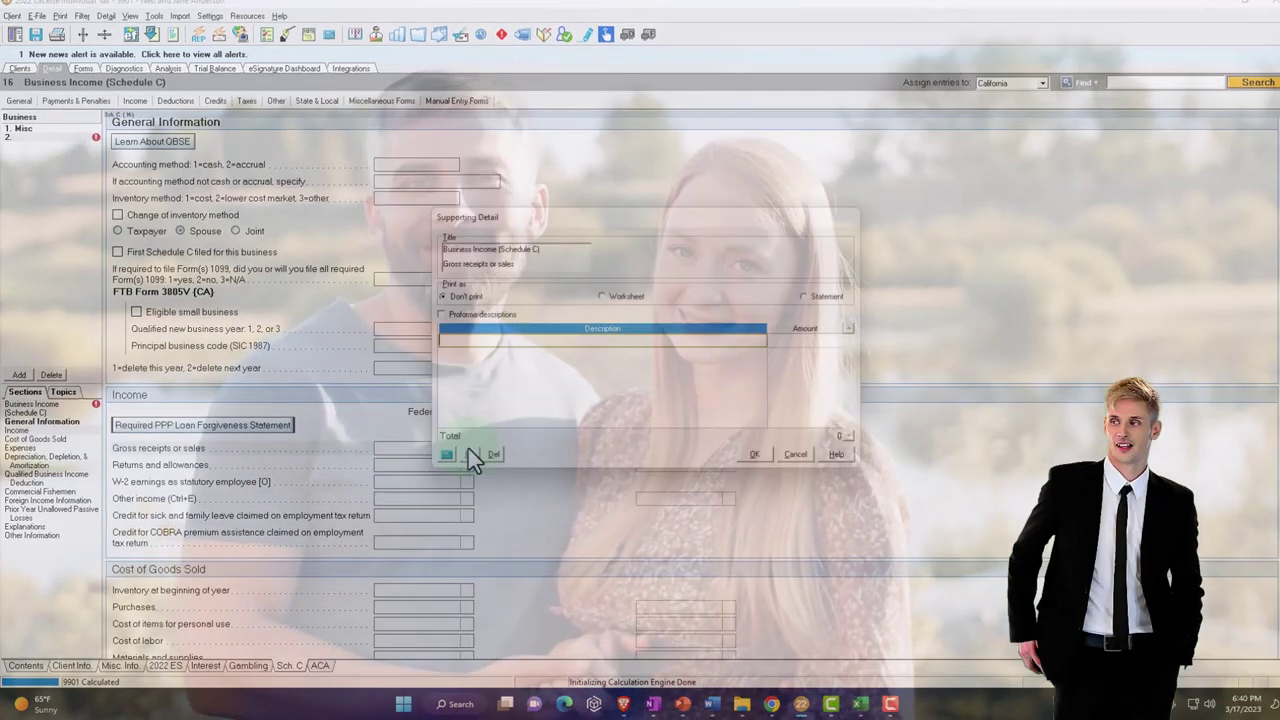
click(790, 340)
text(10)
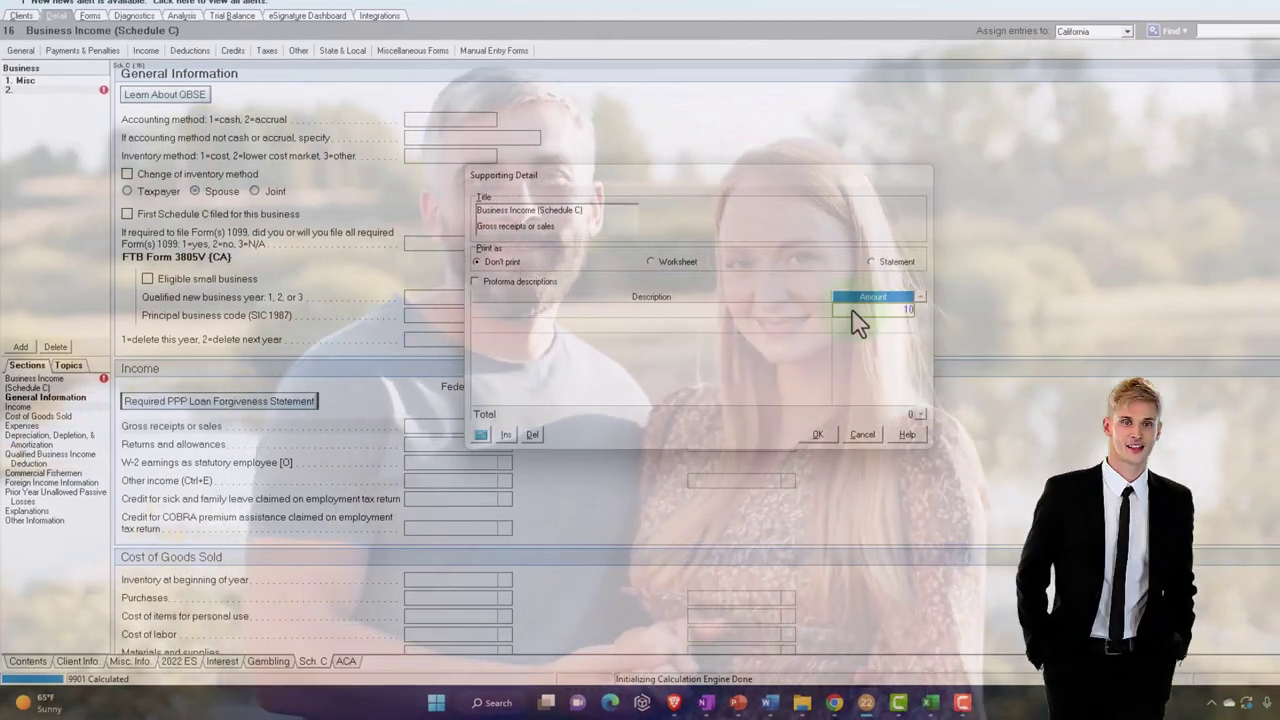
text(0,000)
key(Return)
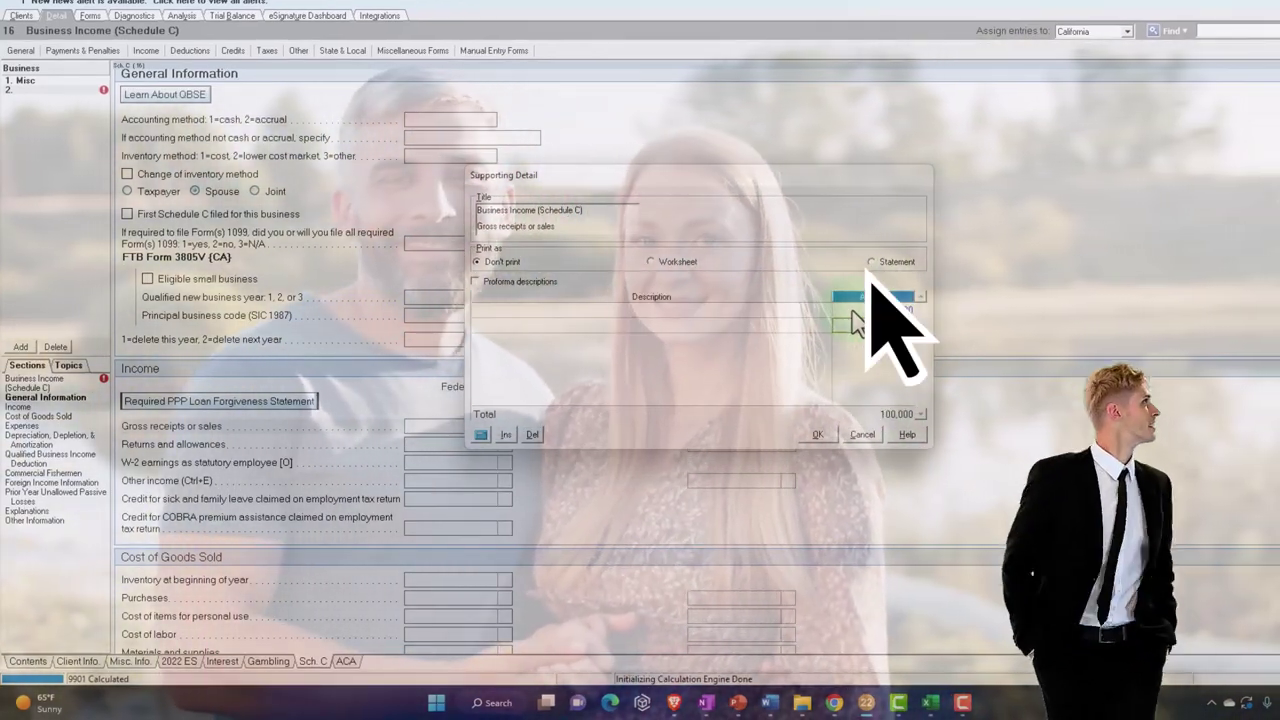
text(-600)
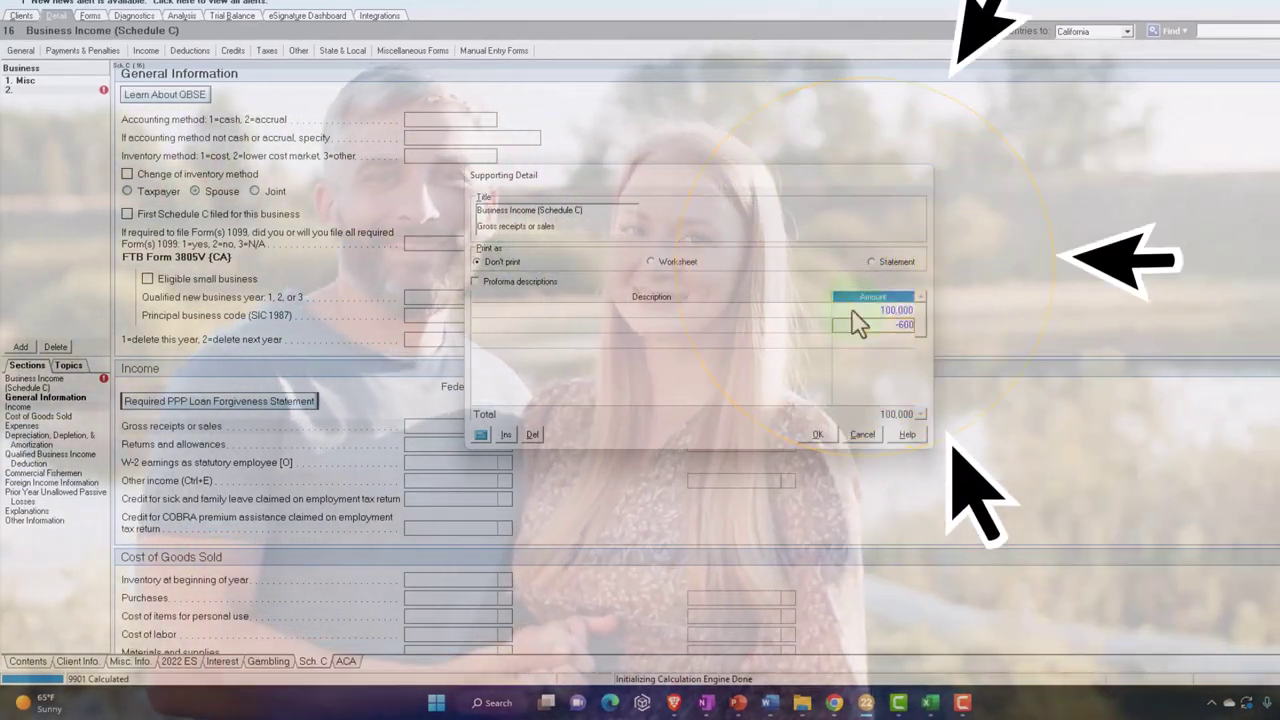
click(818, 435)
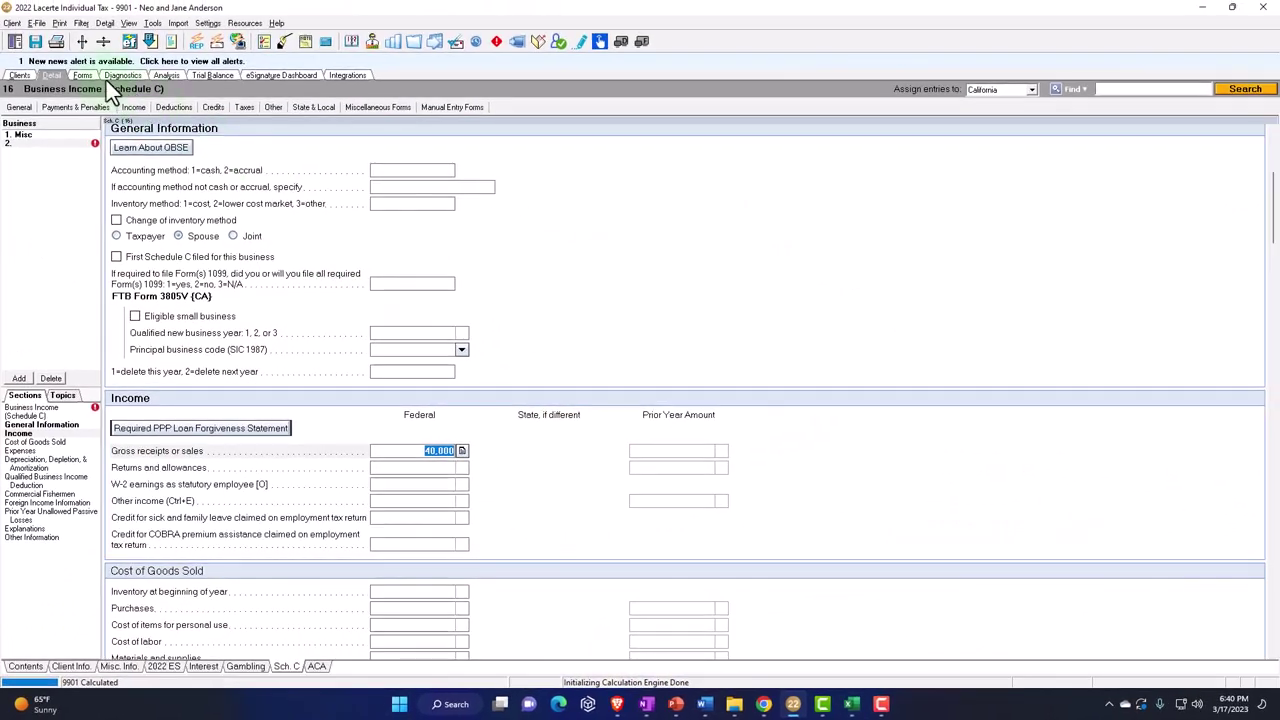
Step: Review the separate Schedule C forms of the Misc business and the second business down to gross income on line 7
click(97, 14)
click(86, 75)
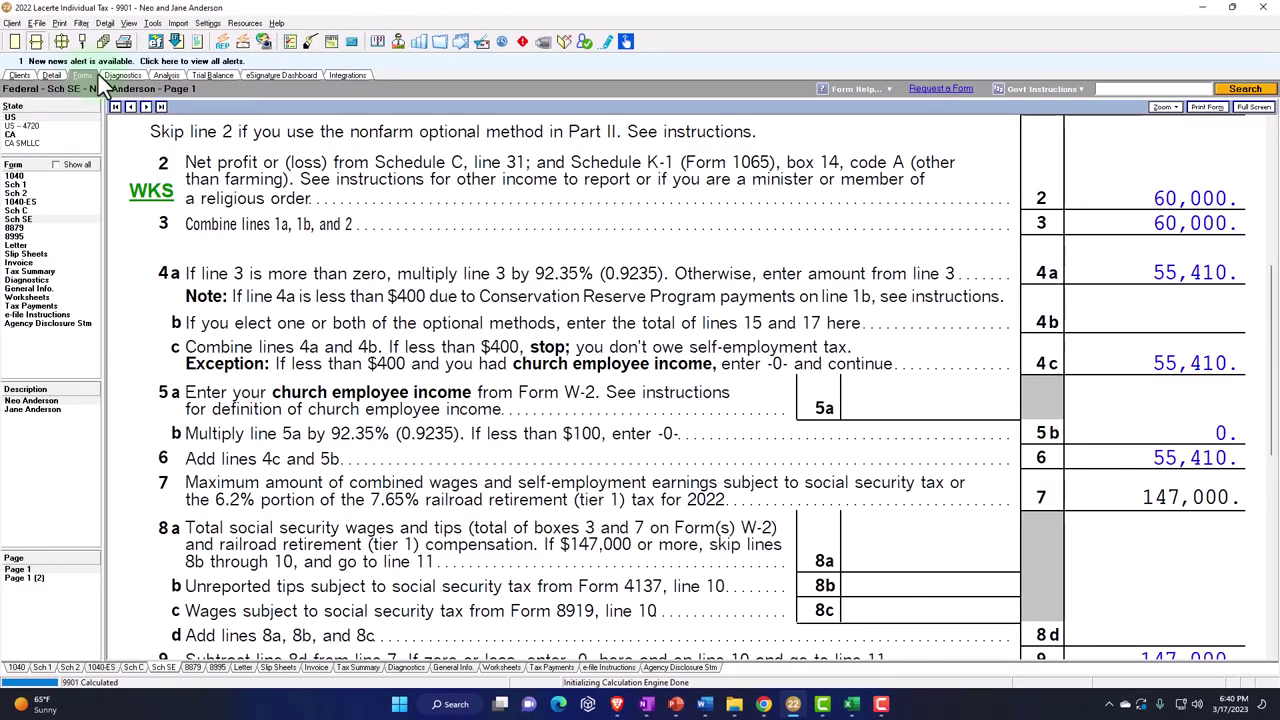
click(35, 211)
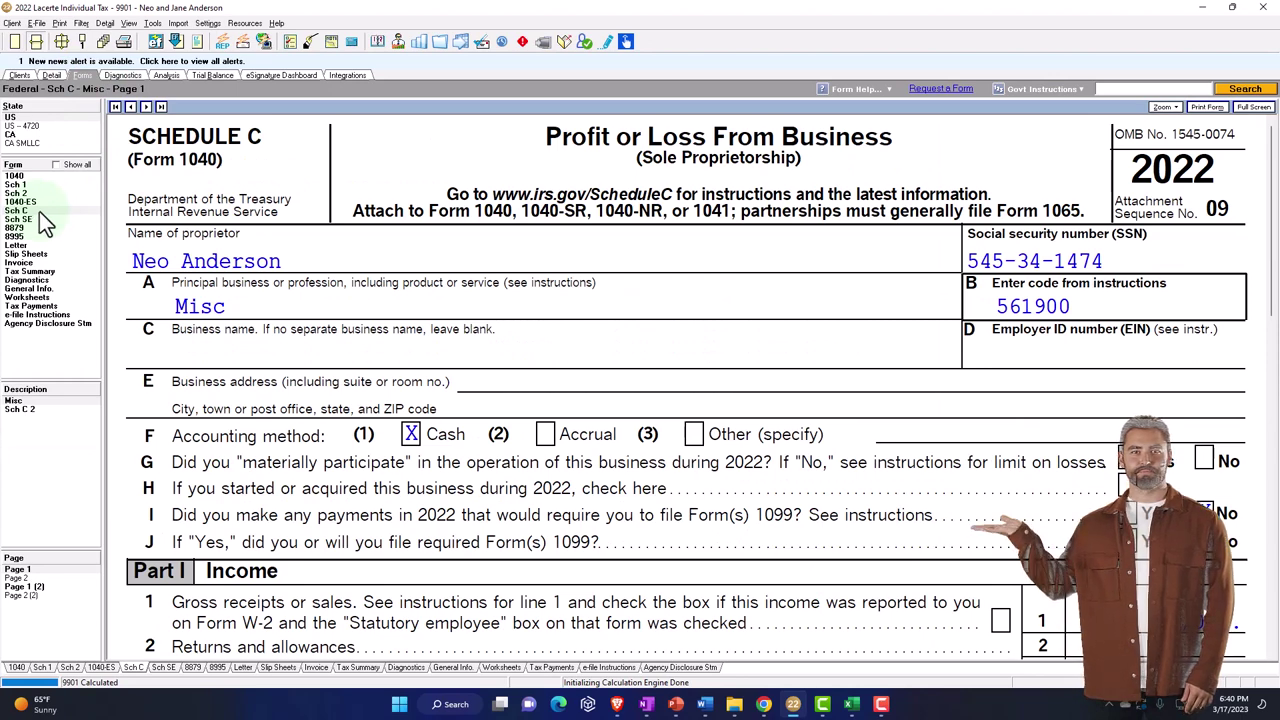
scroll(229, 293, down, 3)
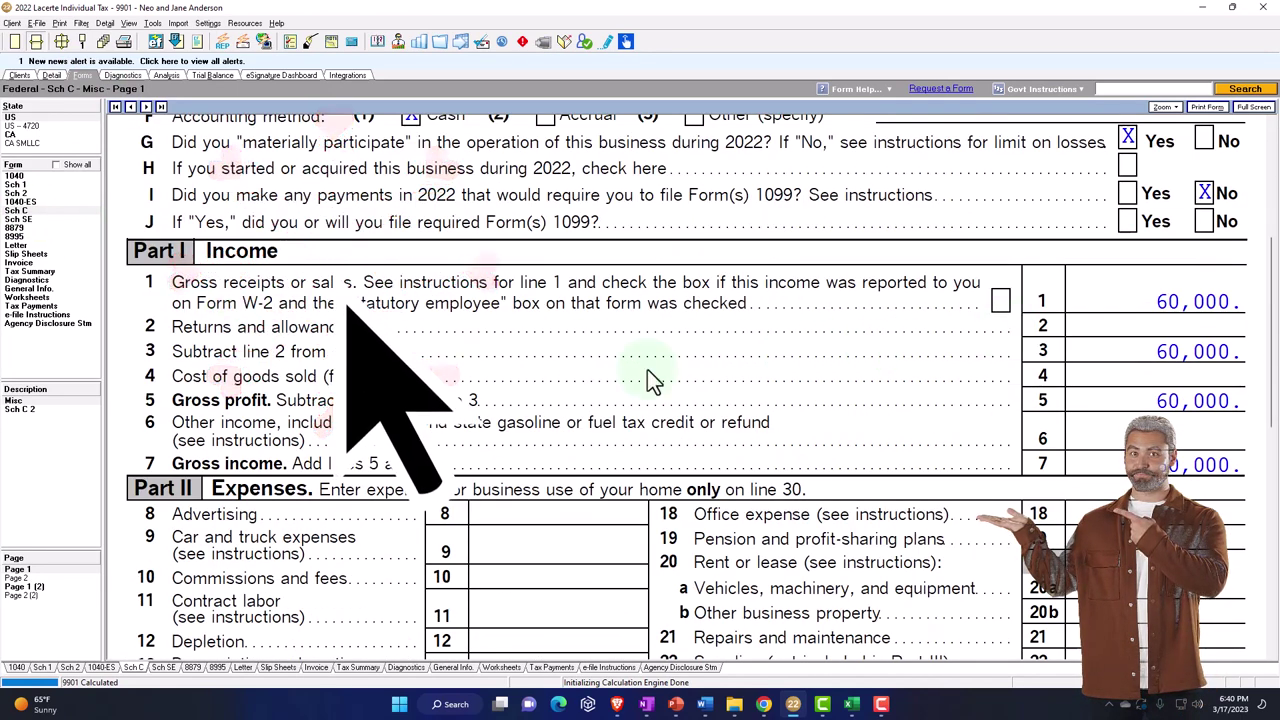
click(24, 411)
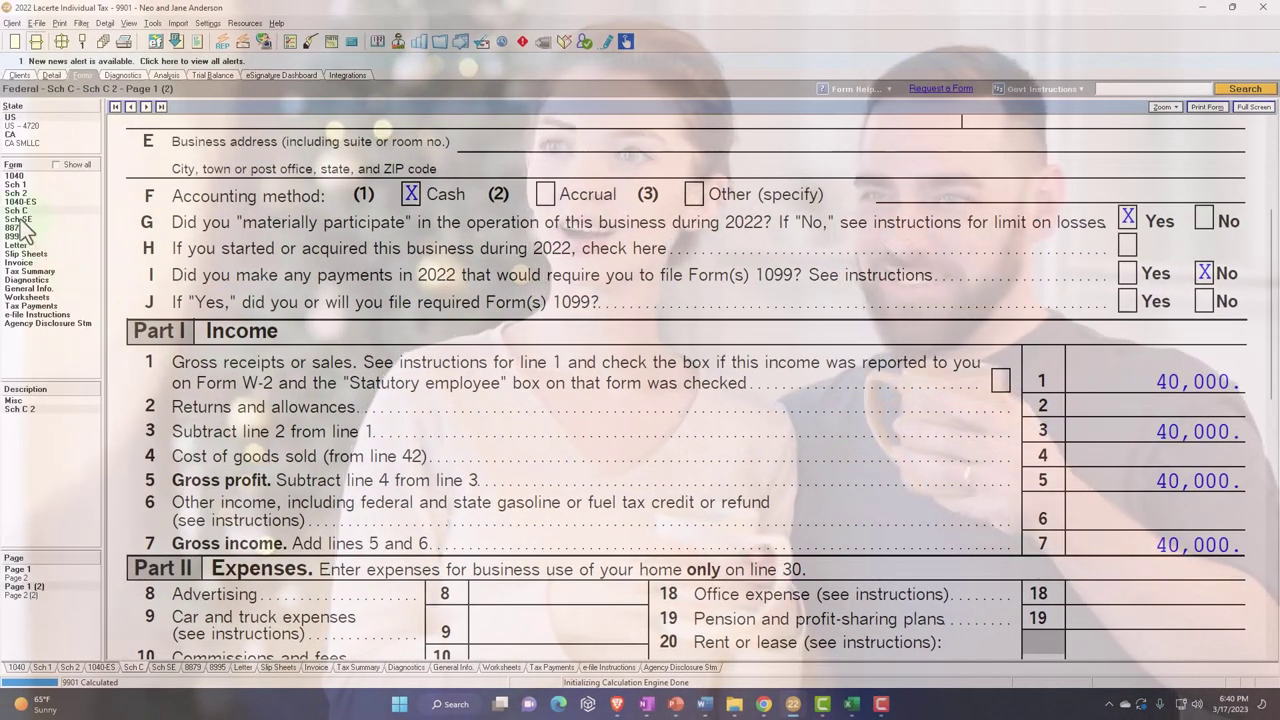
Step: Compare the taxpayer's Schedule SE with the spouse's, following the spouse's down to the one-half self-employment tax deduction on line 13
click(22, 219)
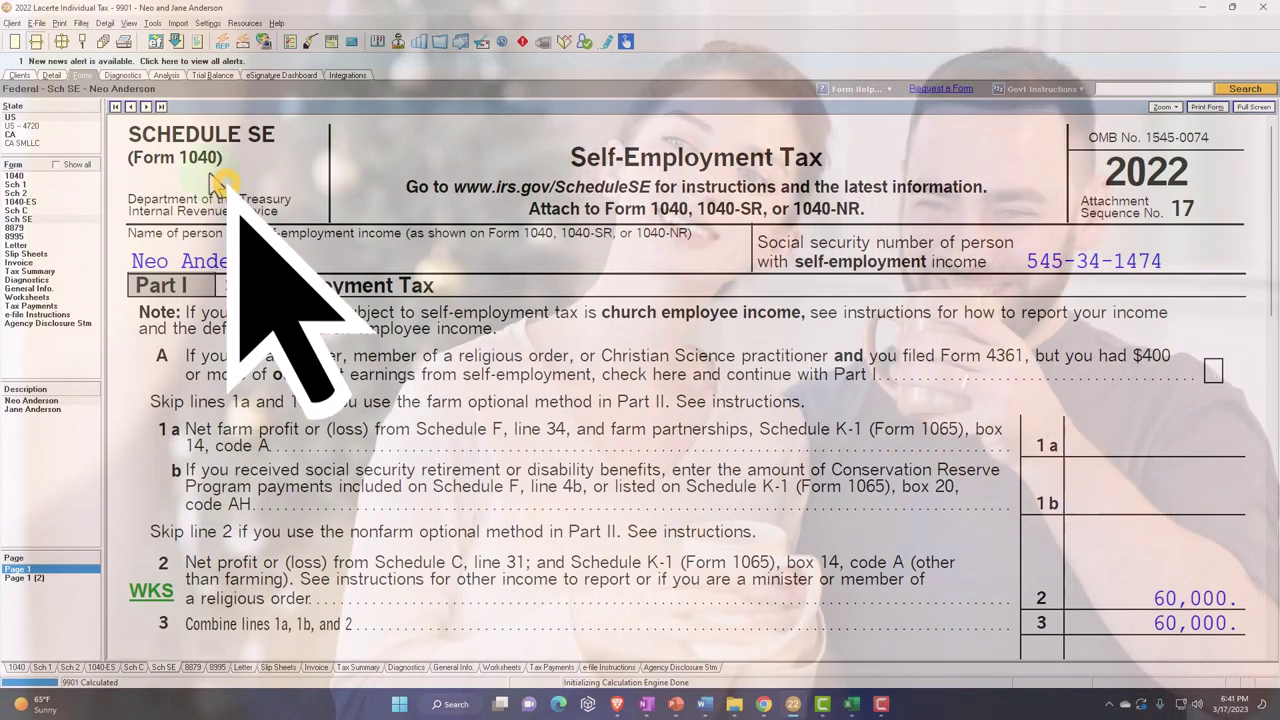
scroll(765, 500, down, 5)
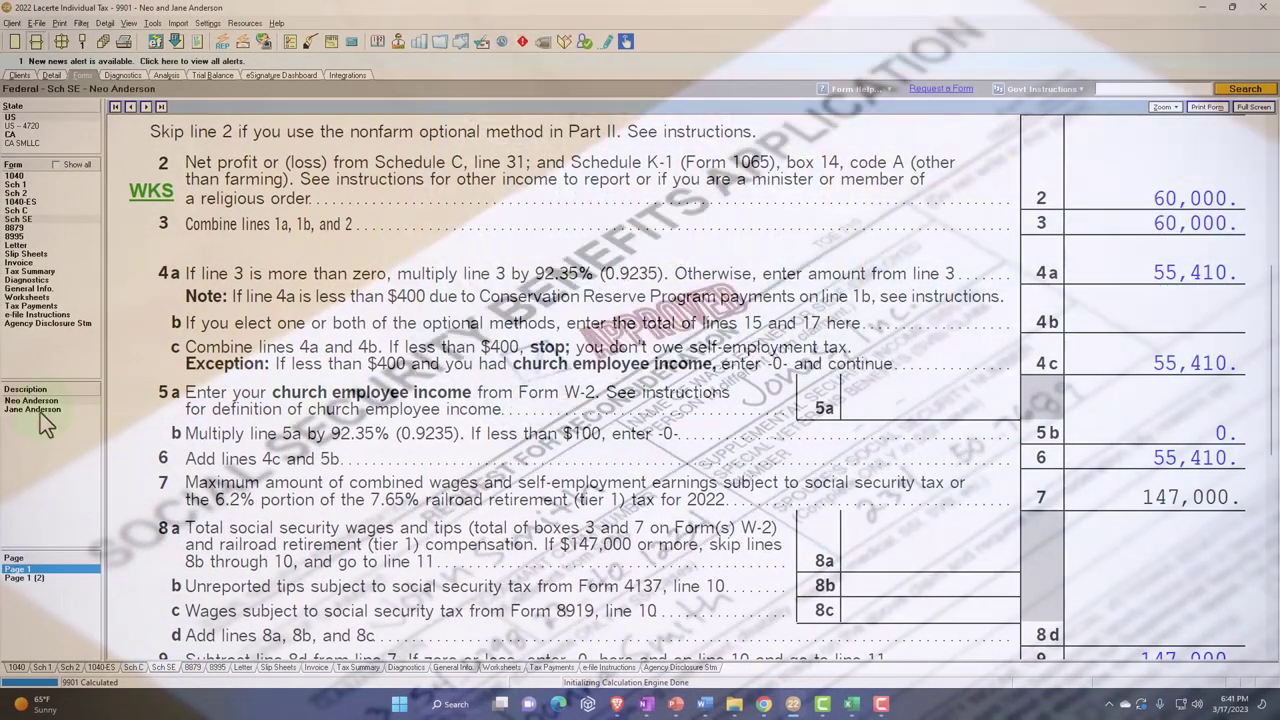
click(40, 412)
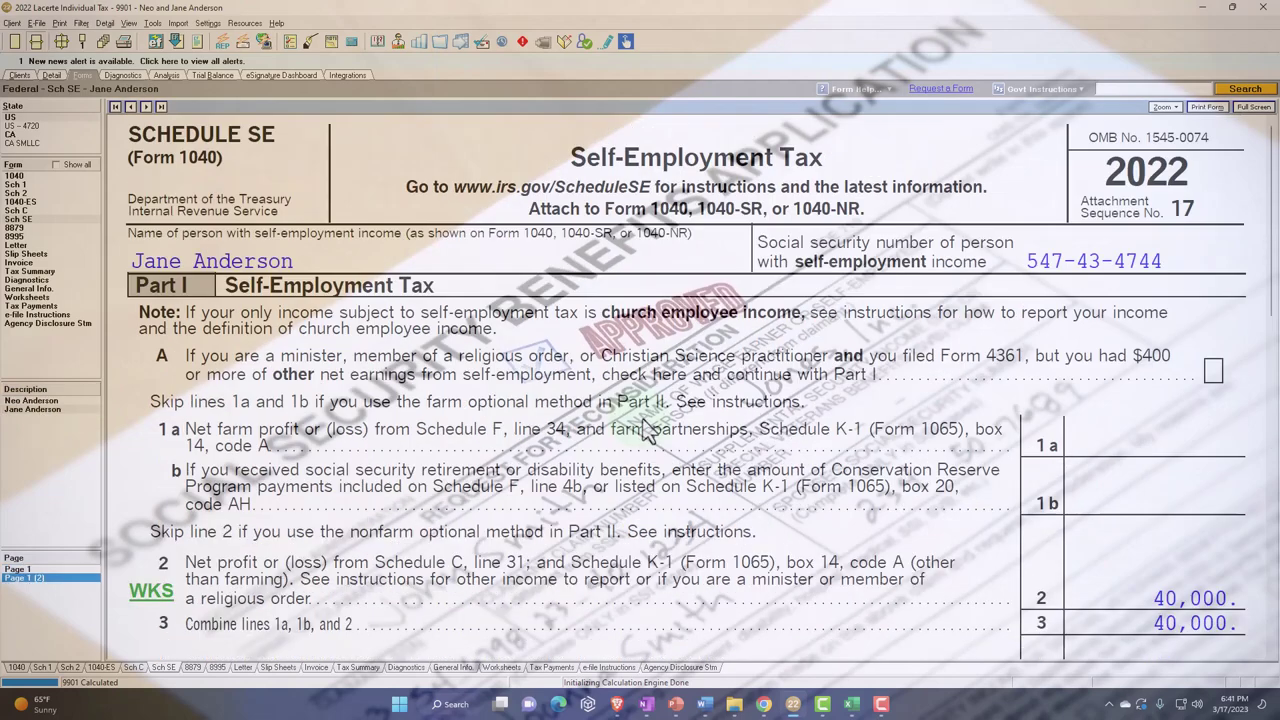
scroll(645, 430, down, 5)
scroll(645, 430, down, 8)
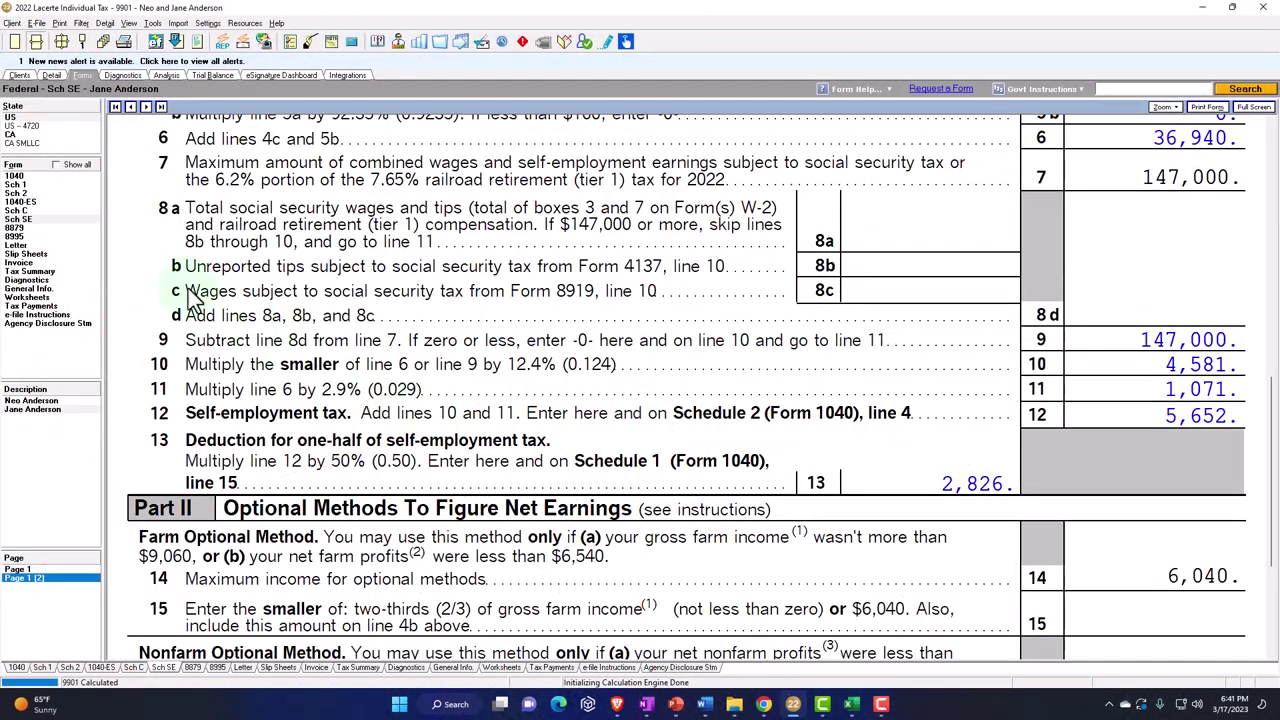
Step: Review Form 1040 page 1 down to taxable income on line 15, and page 2 for total tax on line 24
click(16, 177)
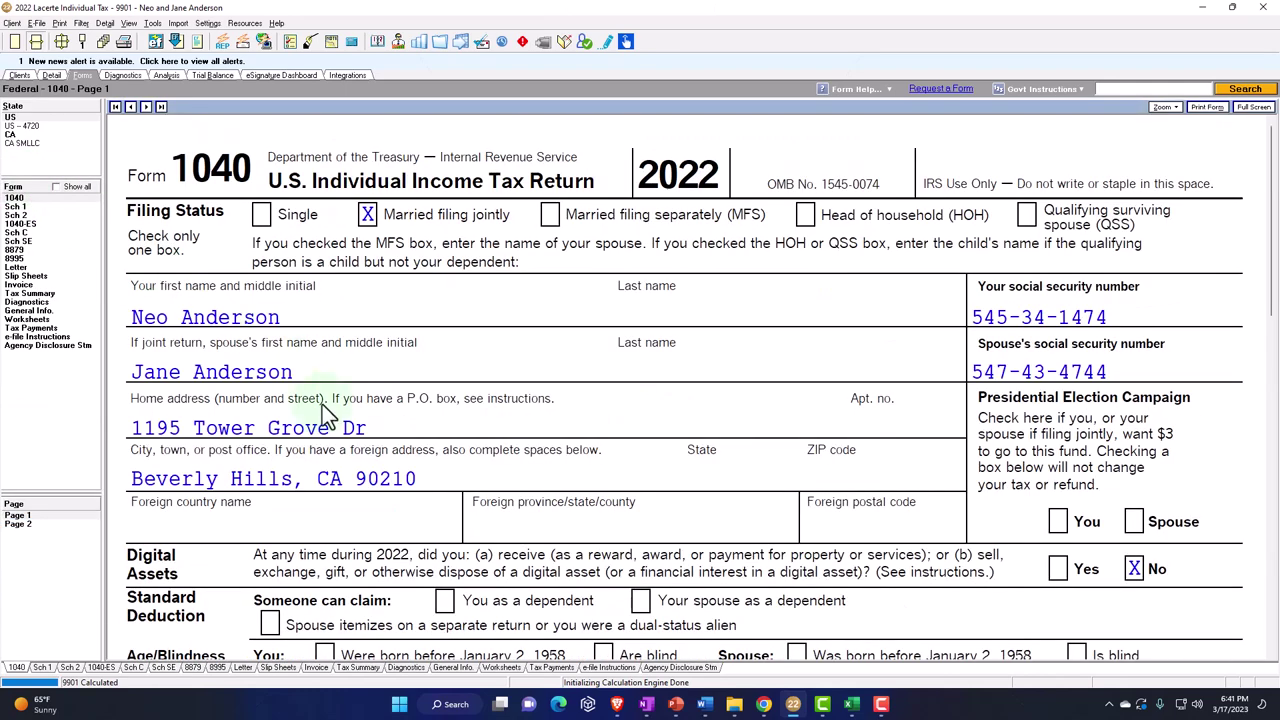
scroll(686, 523, down, 6)
scroll(683, 517, down, 6)
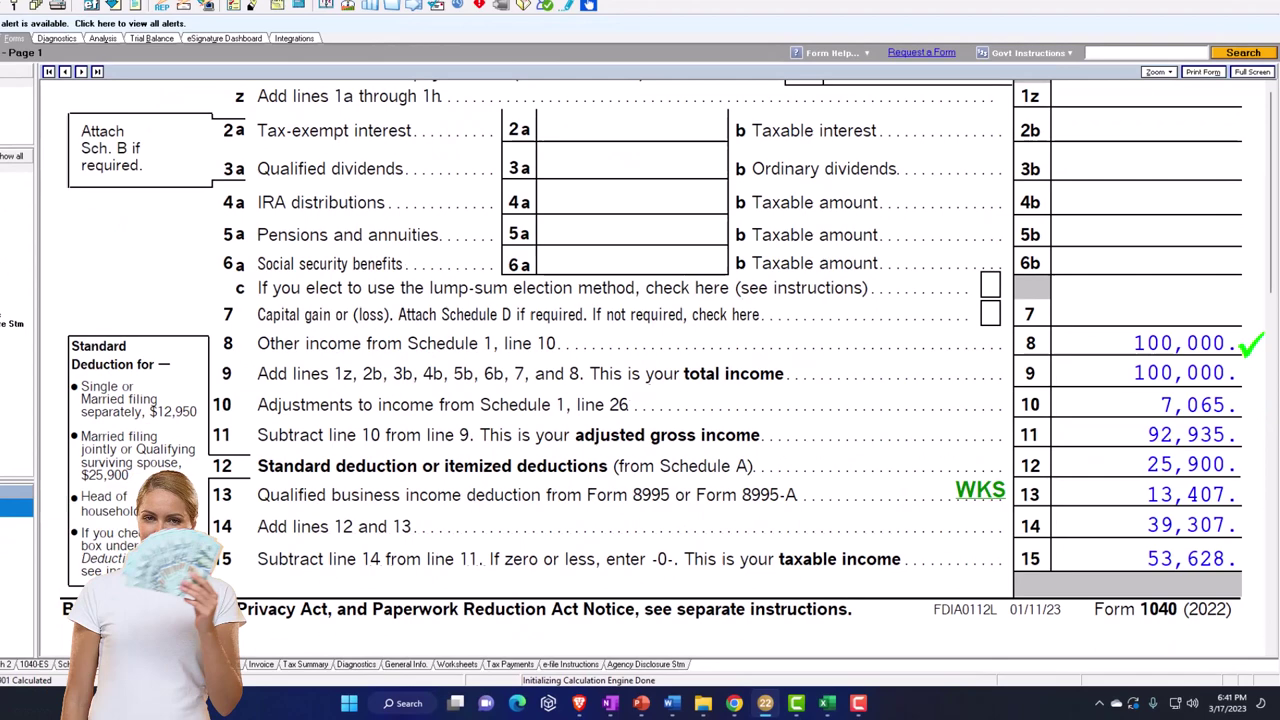
scroll(785, 548, down, 6)
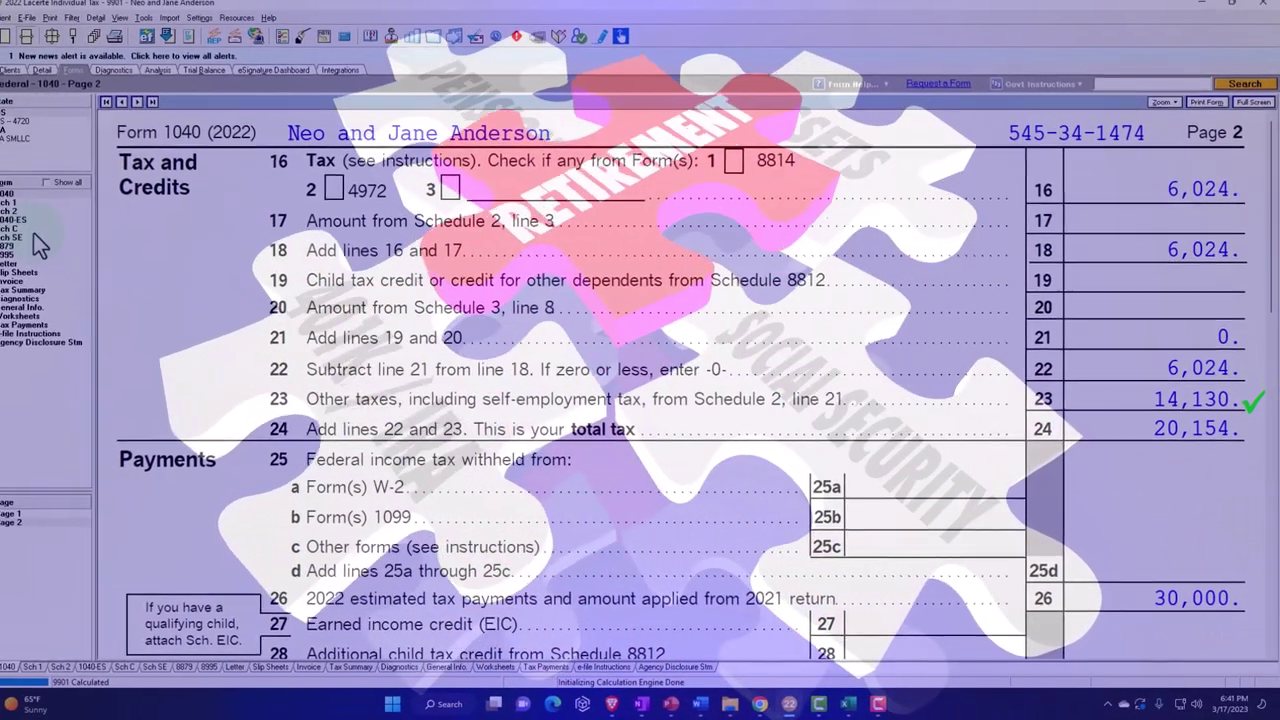
Step: Recheck the top of the taxpayer's Schedule SE and of the Misc business's Schedule C
click(33, 236)
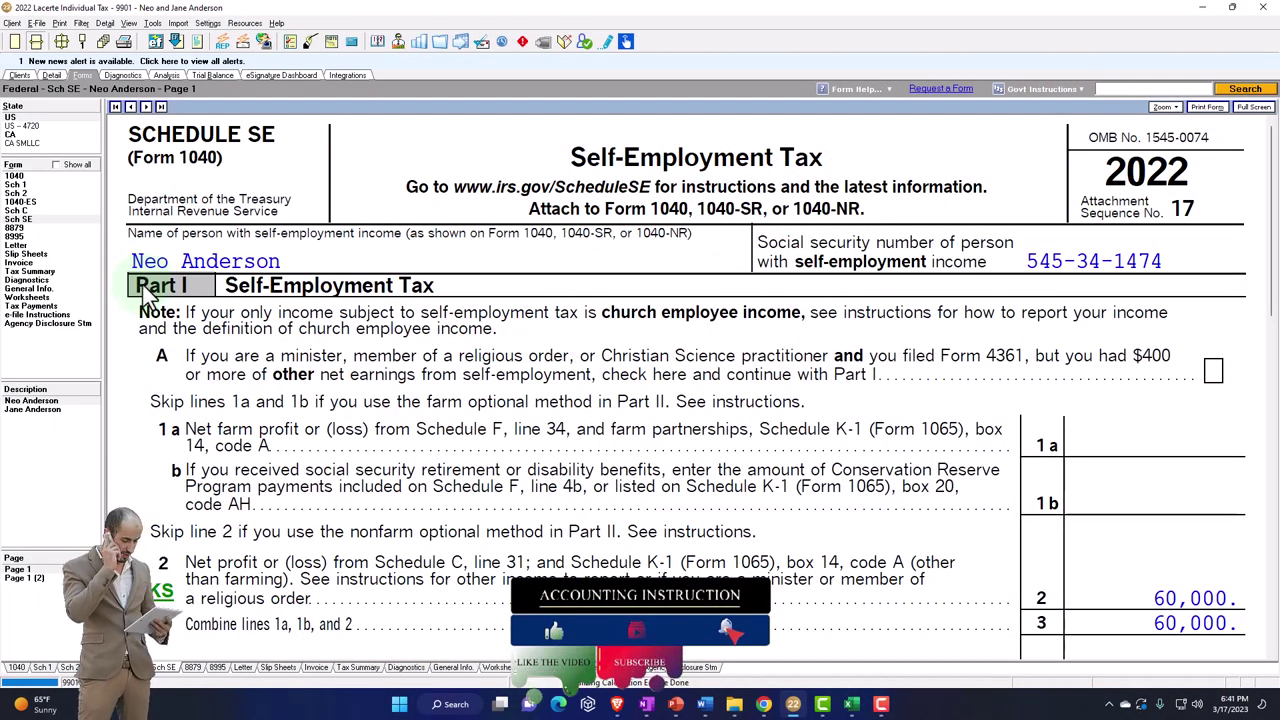
click(33, 211)
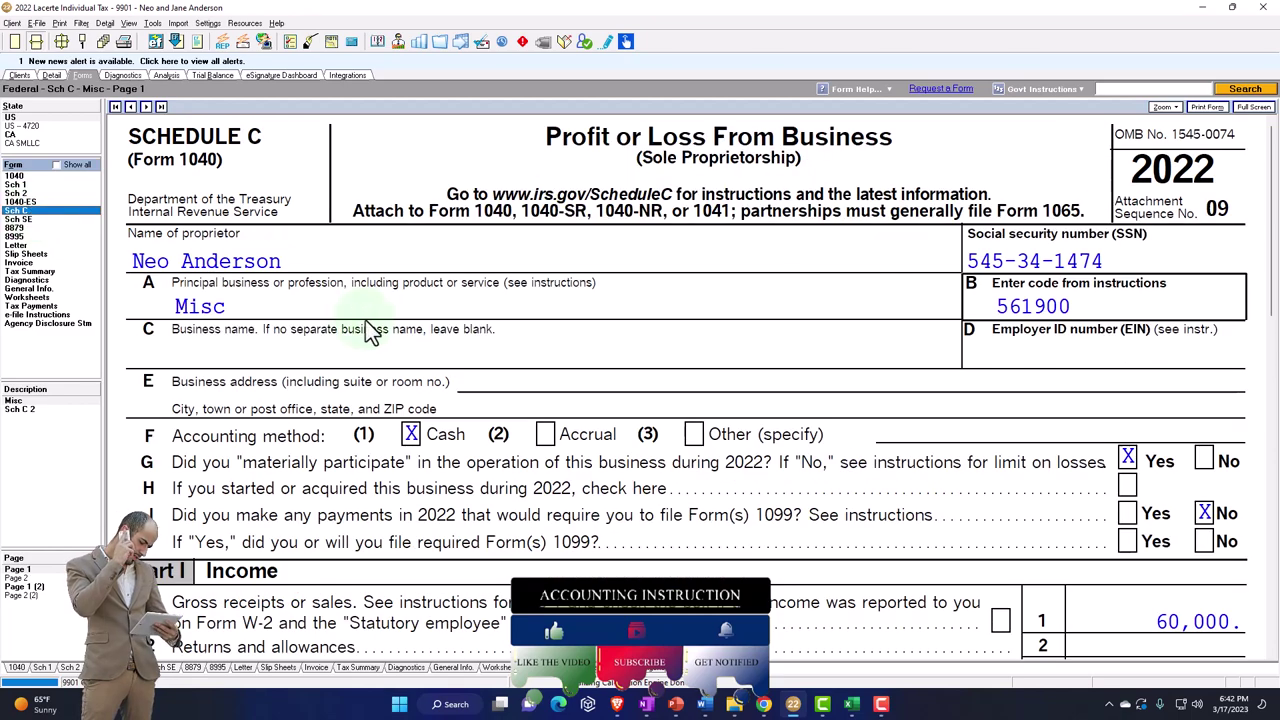